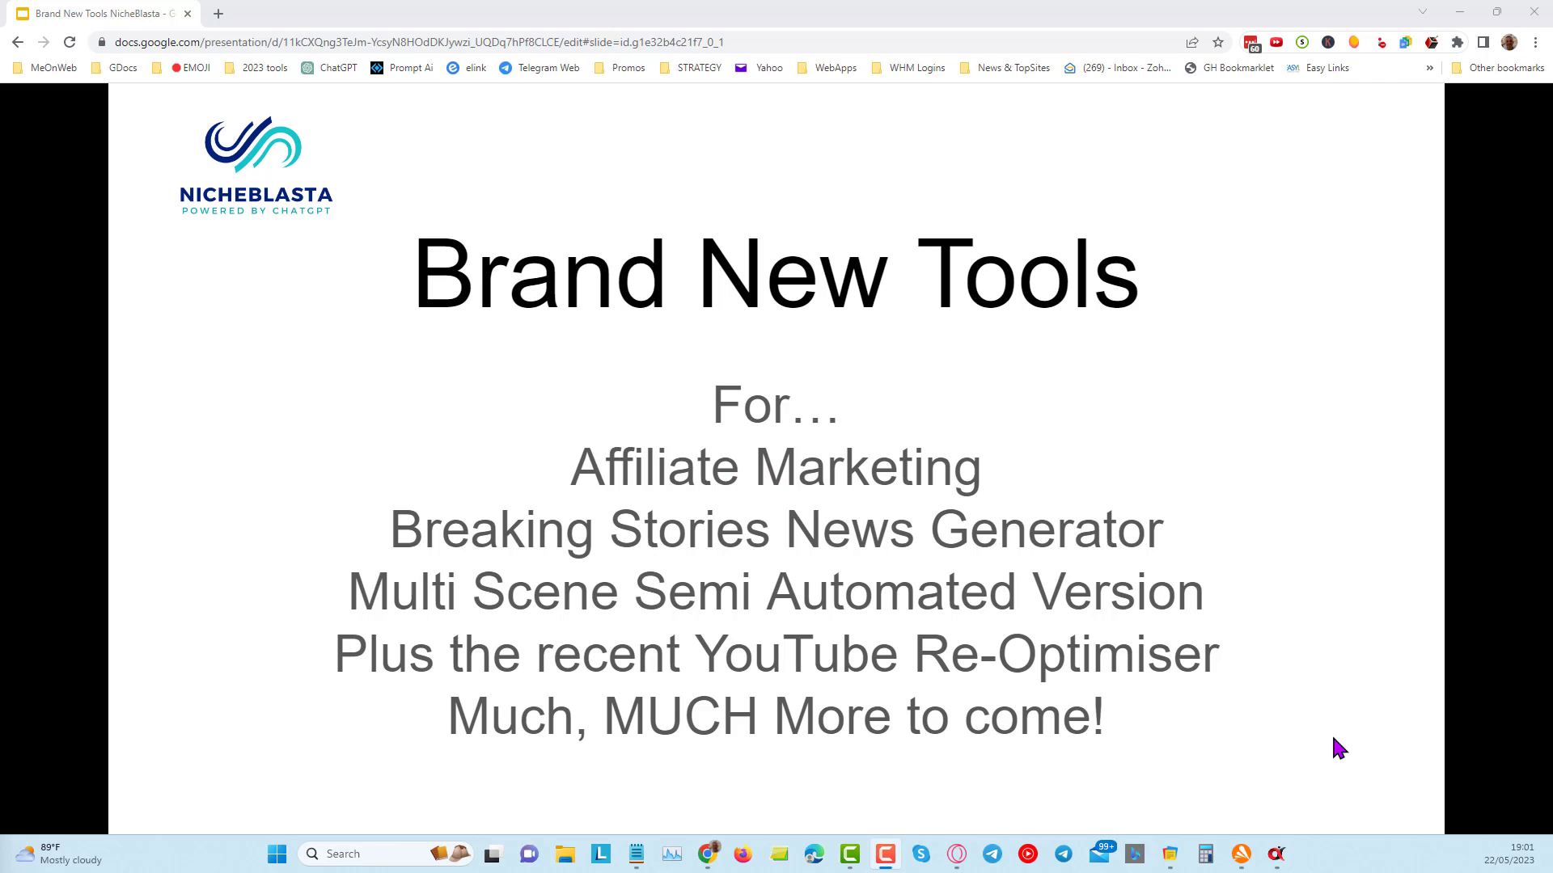
Step: Add a new project called 'NicheB' and open it from the project list
{"action": "left_click", "coordinate": [1277, 859]}
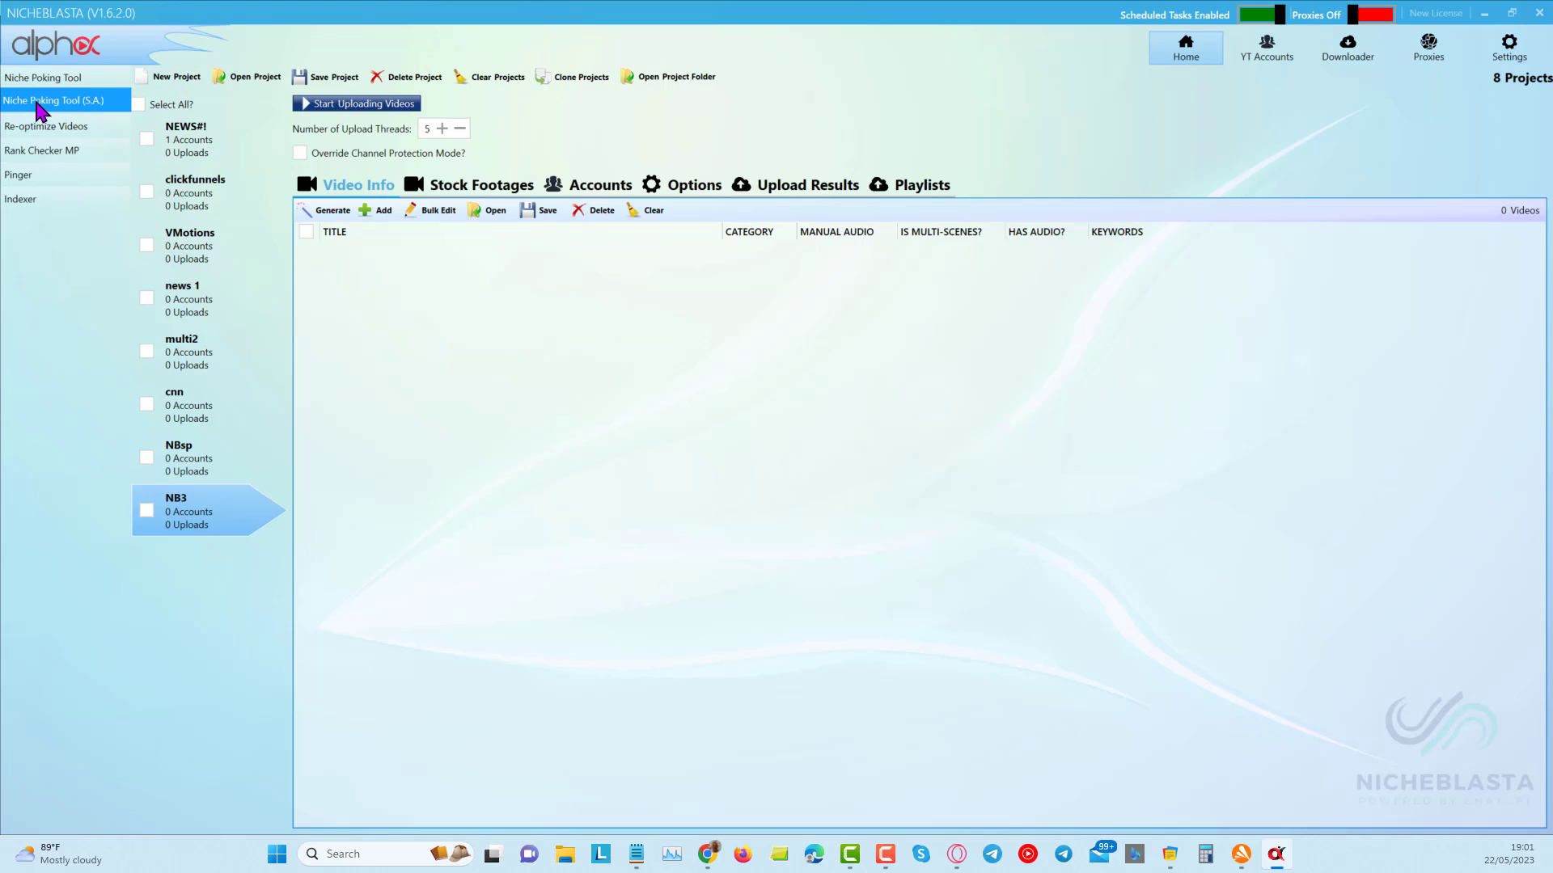
{"action": "left_click", "coordinate": [170, 77]}
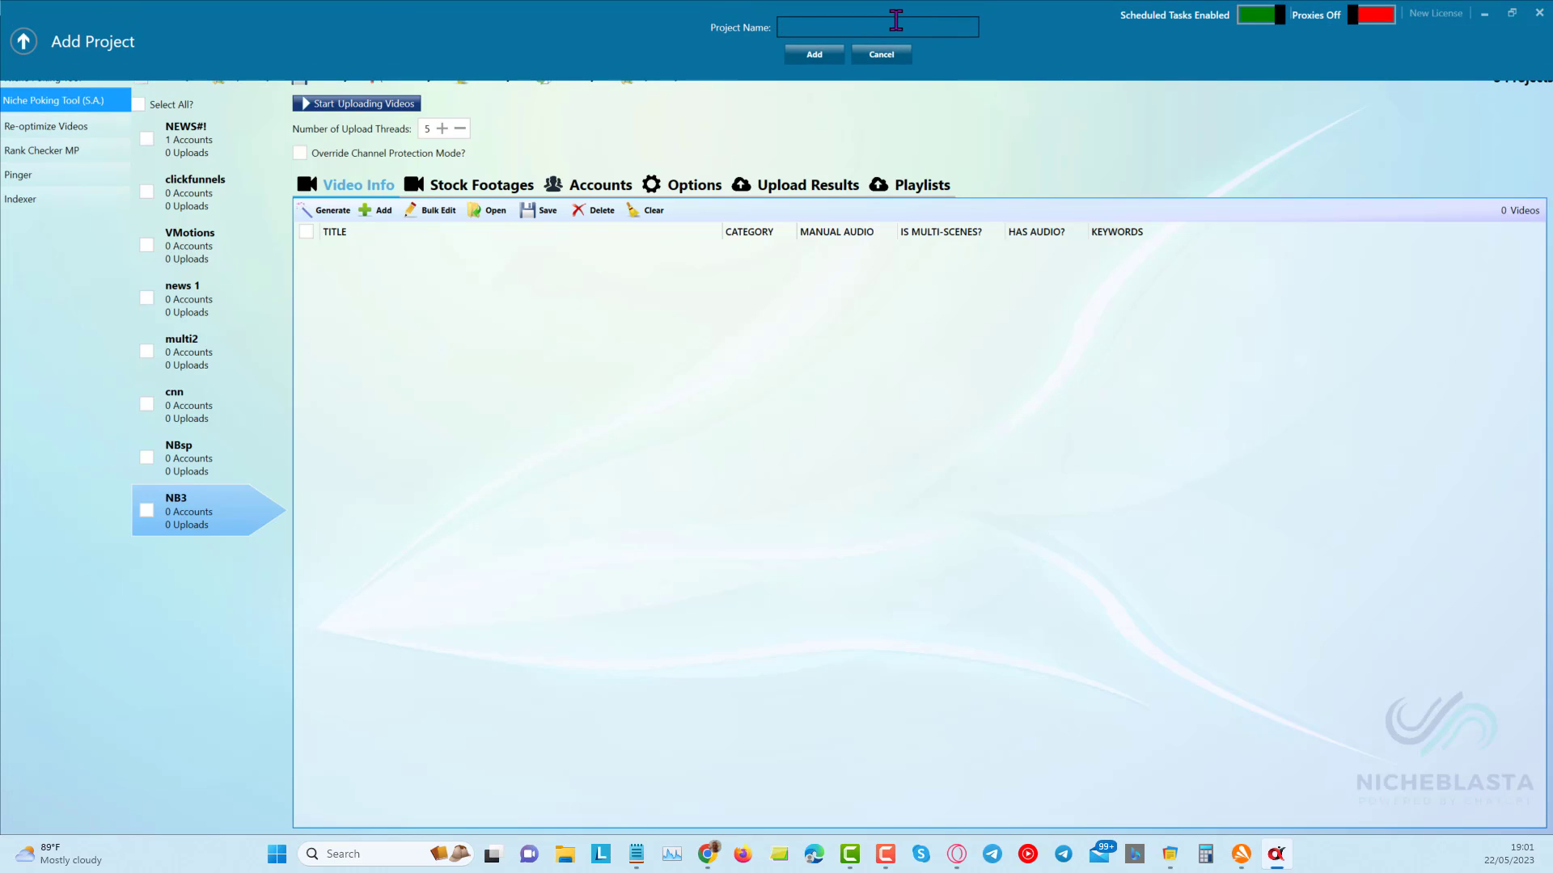
{"action": "type", "text": "NicheB"}
{"action": "left_click", "coordinate": [815, 55]}
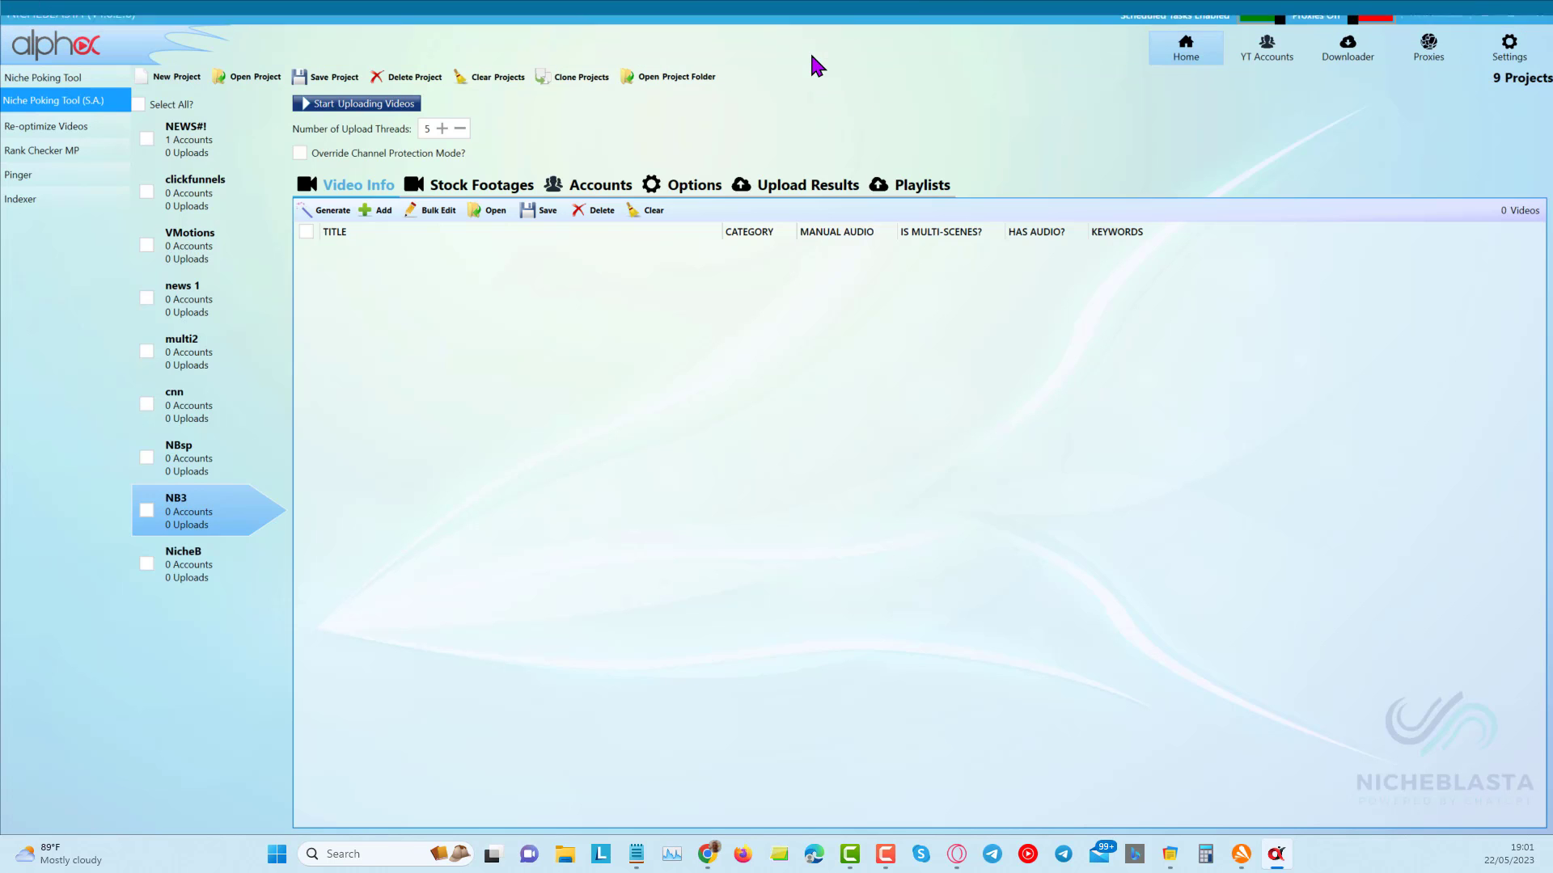
{"action": "left_click", "coordinate": [192, 576]}
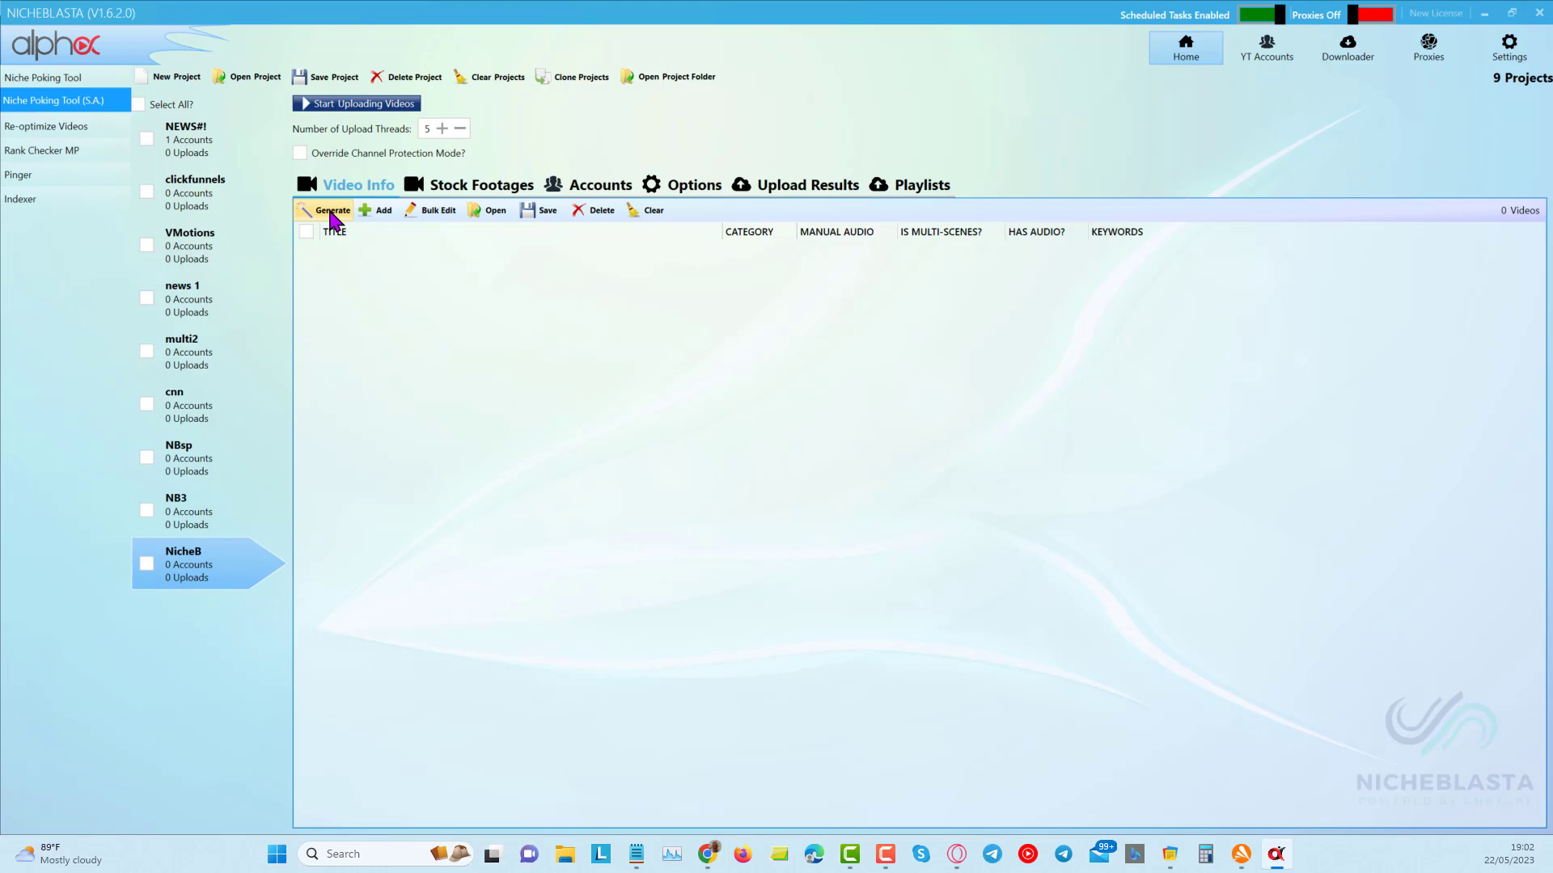
Step: Choose Affiliate Video with Sales Page Url (Multi-Scene) and paste the sales page URL
{"action": "left_click", "coordinate": [332, 215]}
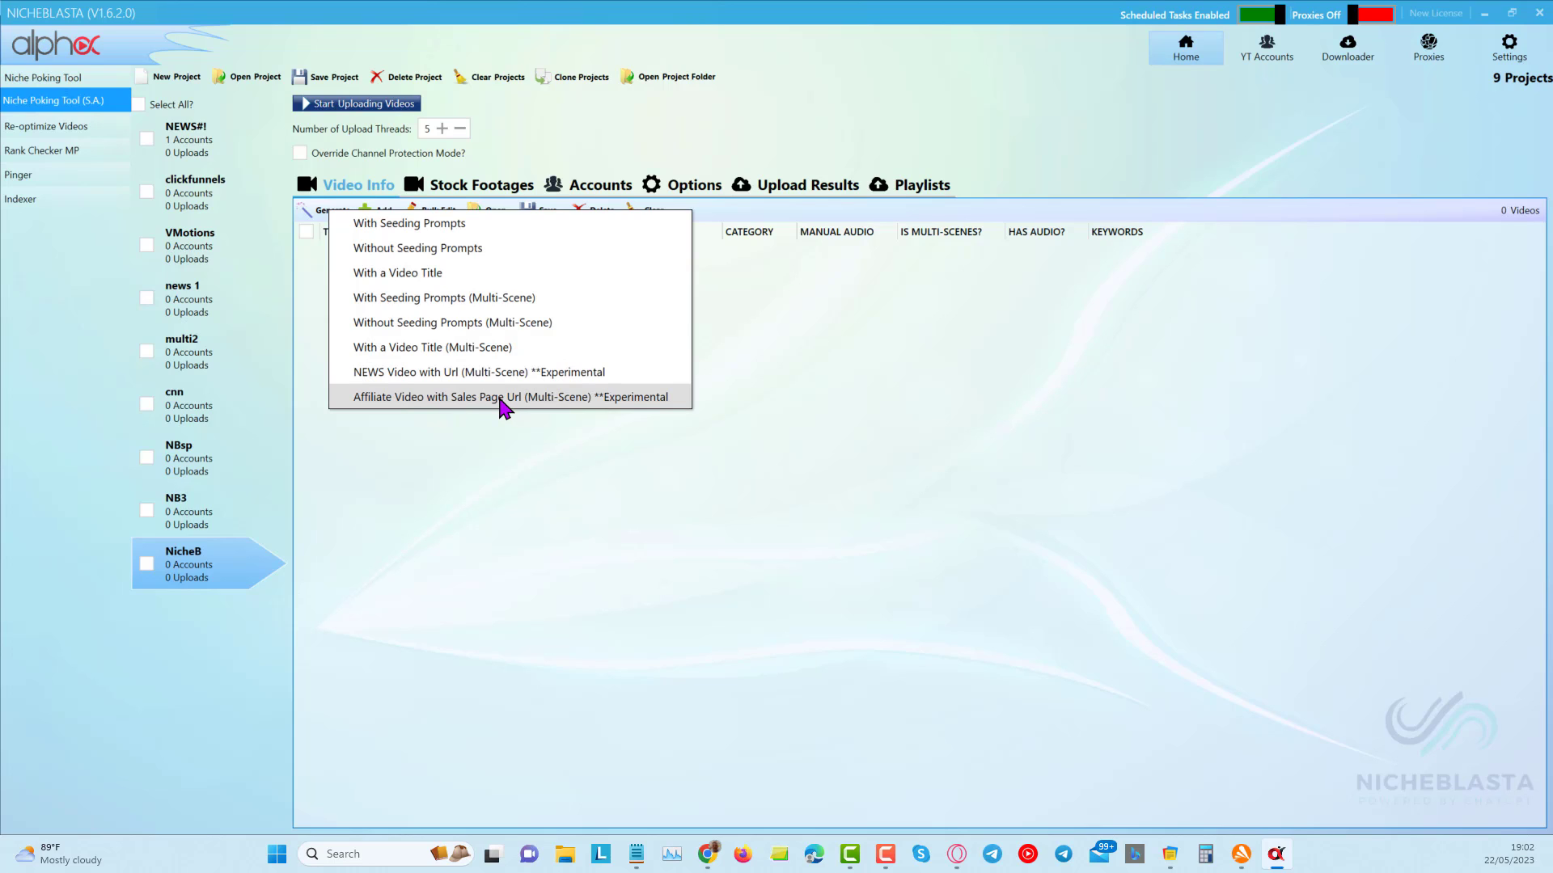
{"action": "left_click", "coordinate": [457, 399]}
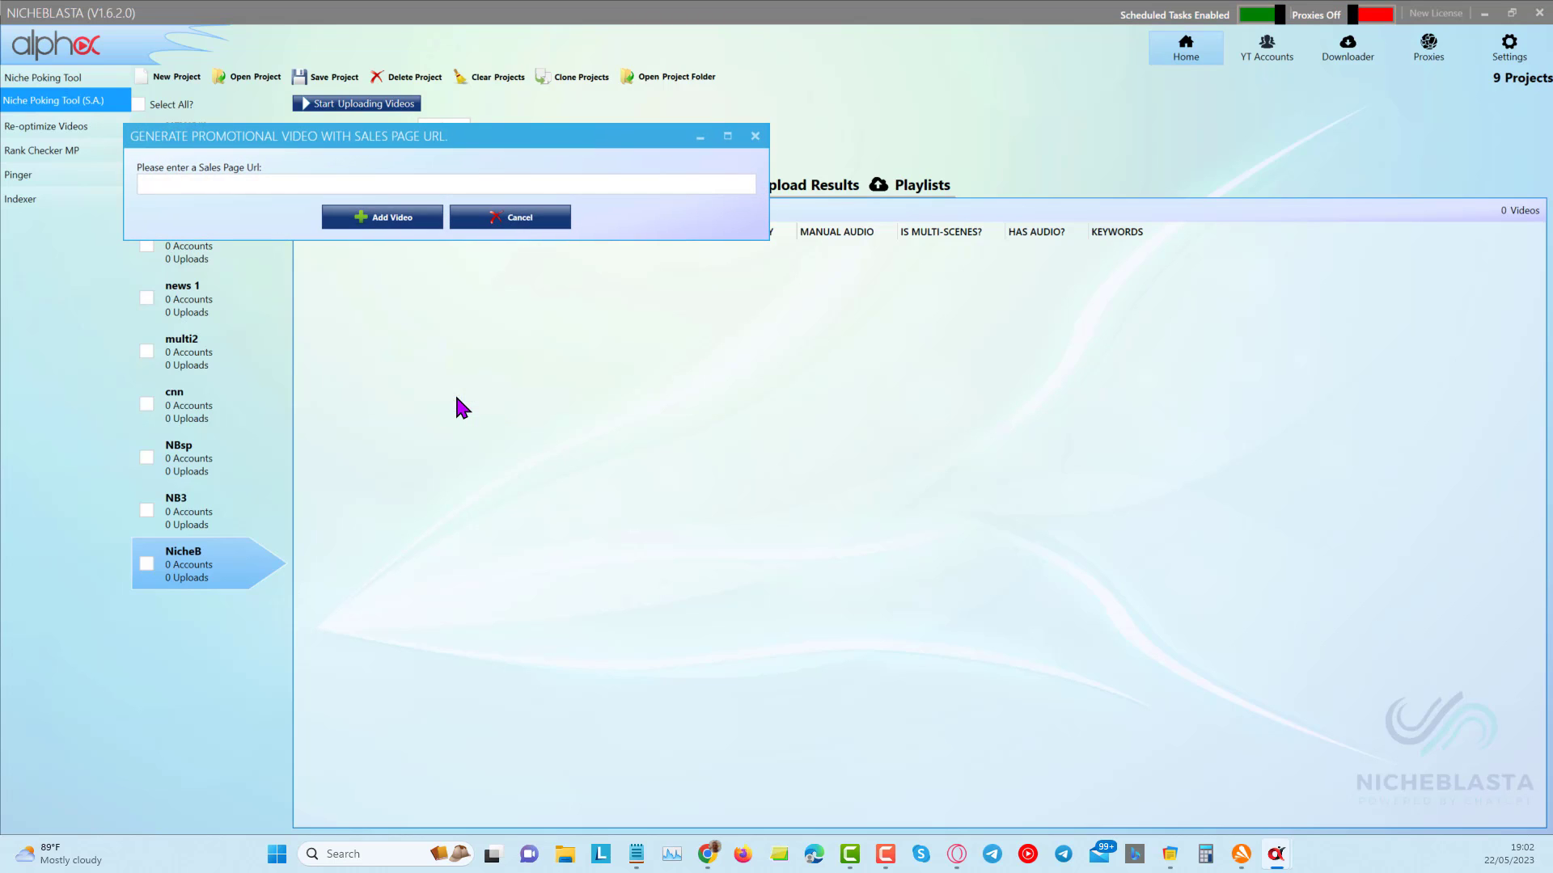
{"action": "left_click", "coordinate": [267, 181]}
{"action": "right_click", "coordinate": [265, 180]}
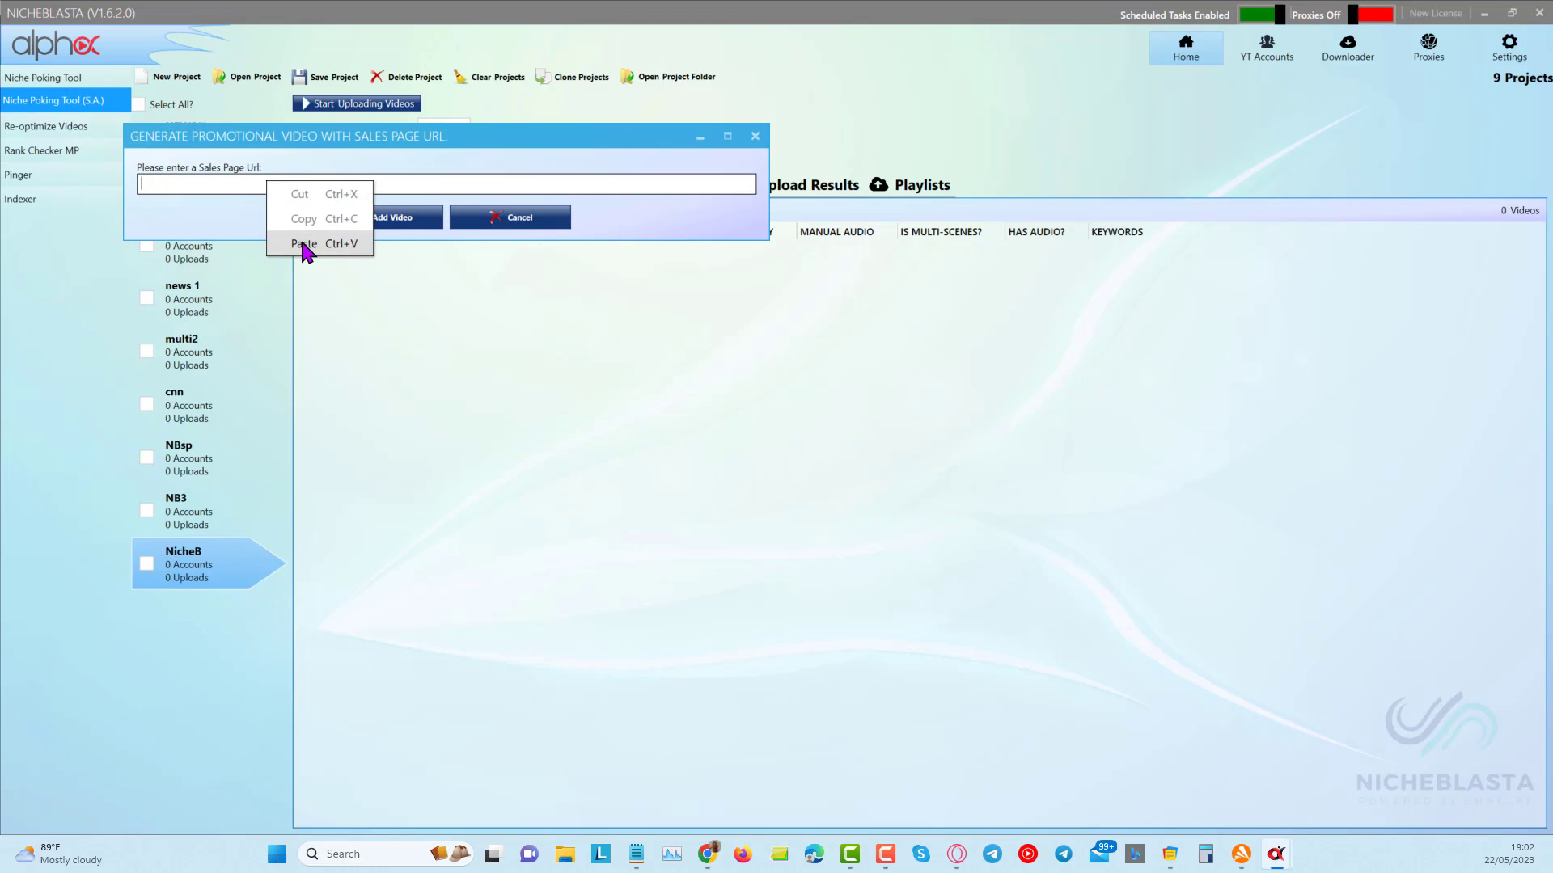
{"action": "left_click", "coordinate": [304, 243]}
Step: Add the video and wait until the NicheBlasta money-online promo video row appears
{"action": "left_click", "coordinate": [373, 225]}
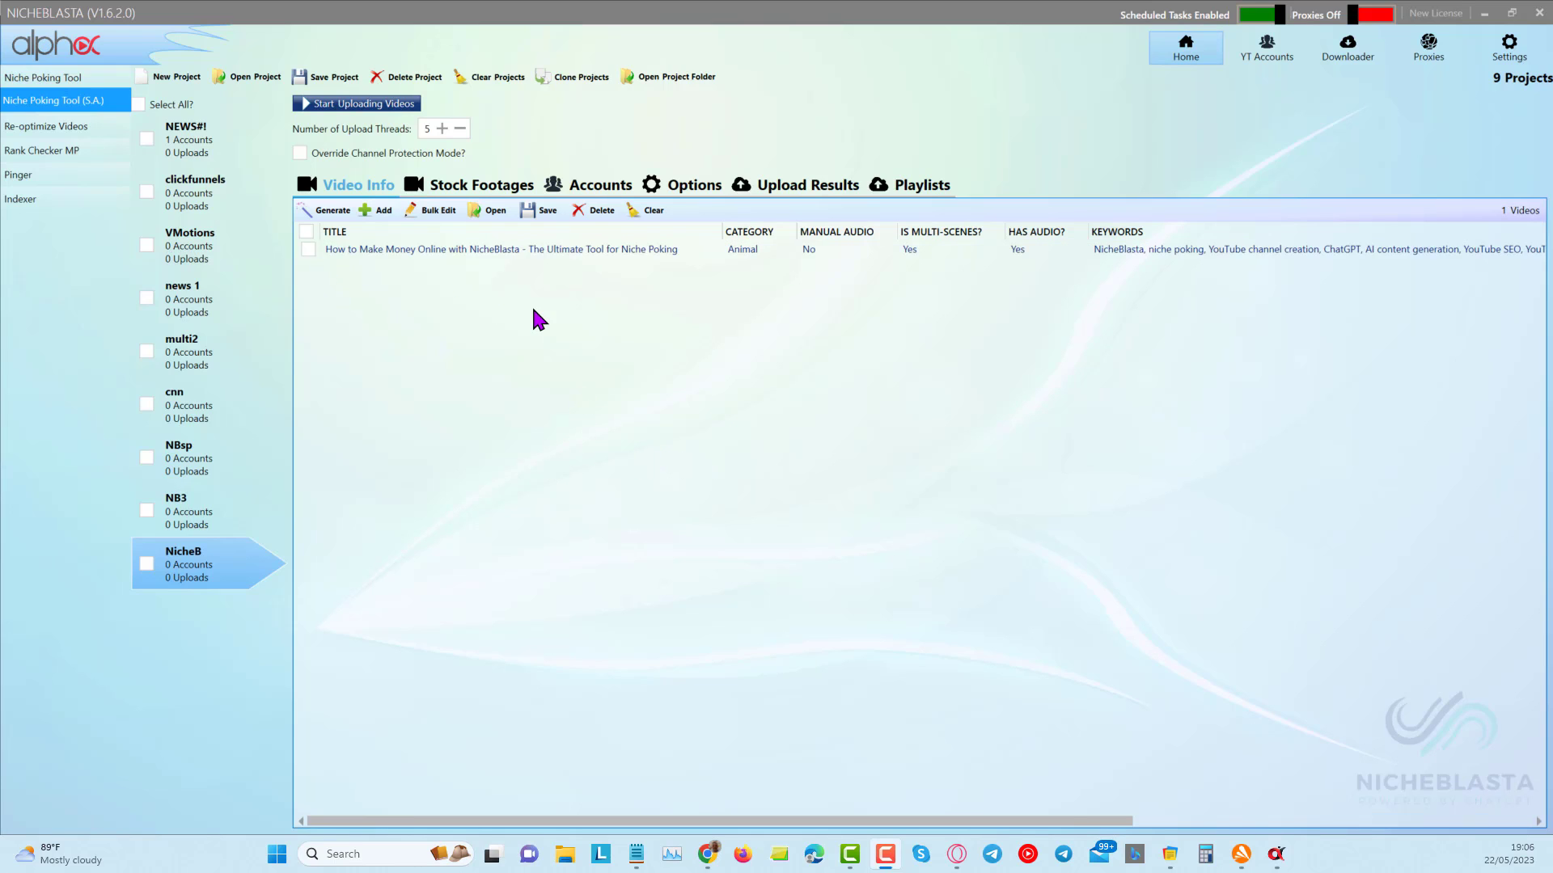
Step: Open the generated promo video for editing and set its category to Howto
{"action": "left_click", "coordinate": [506, 250]}
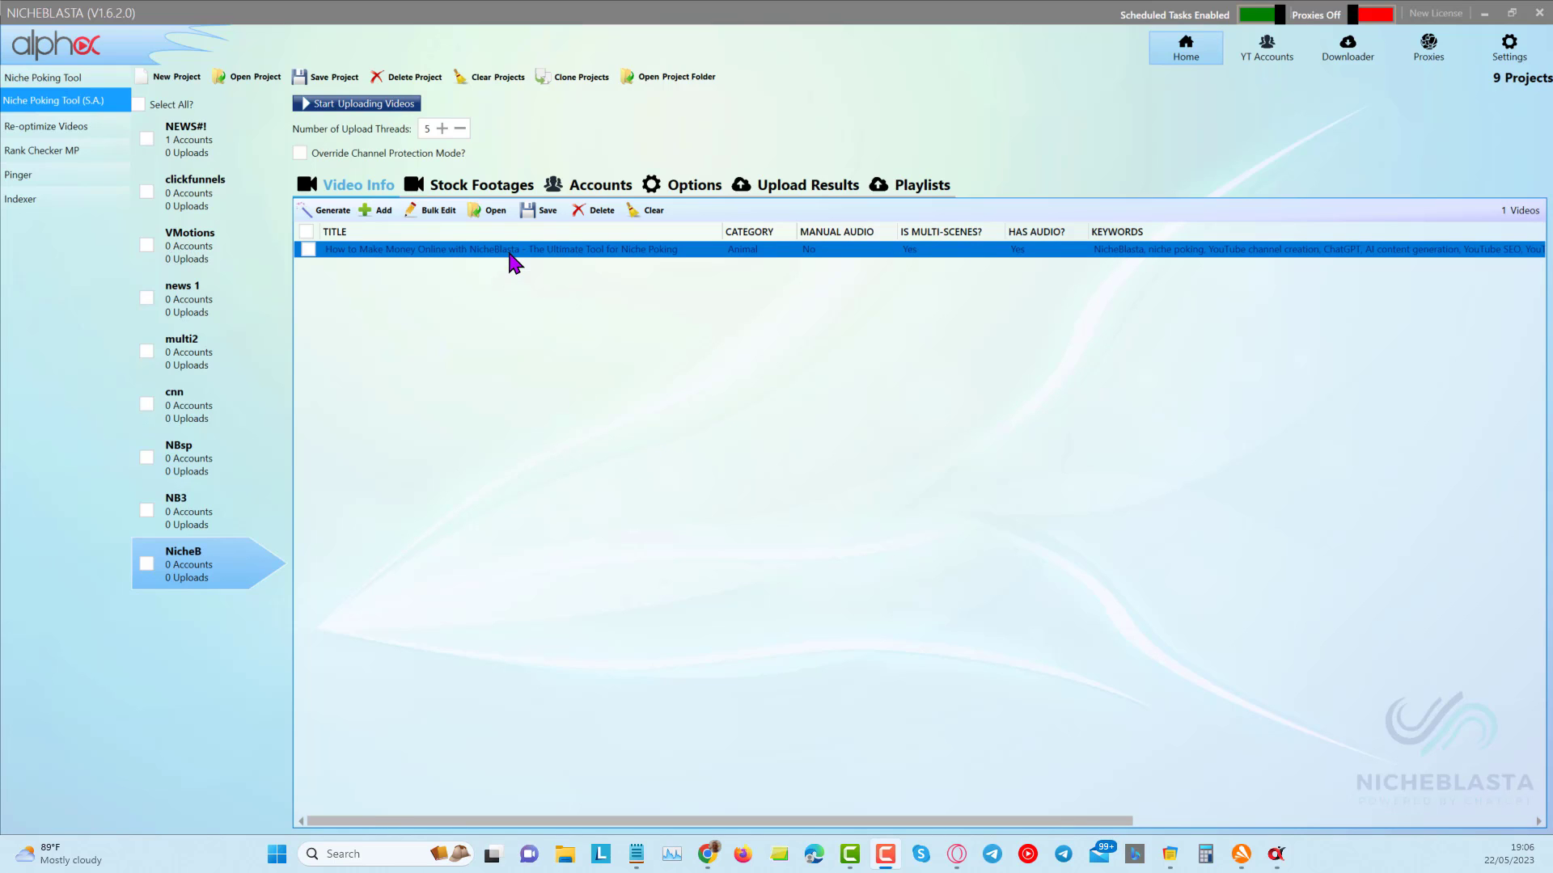
{"action": "double_click", "coordinate": [509, 250]}
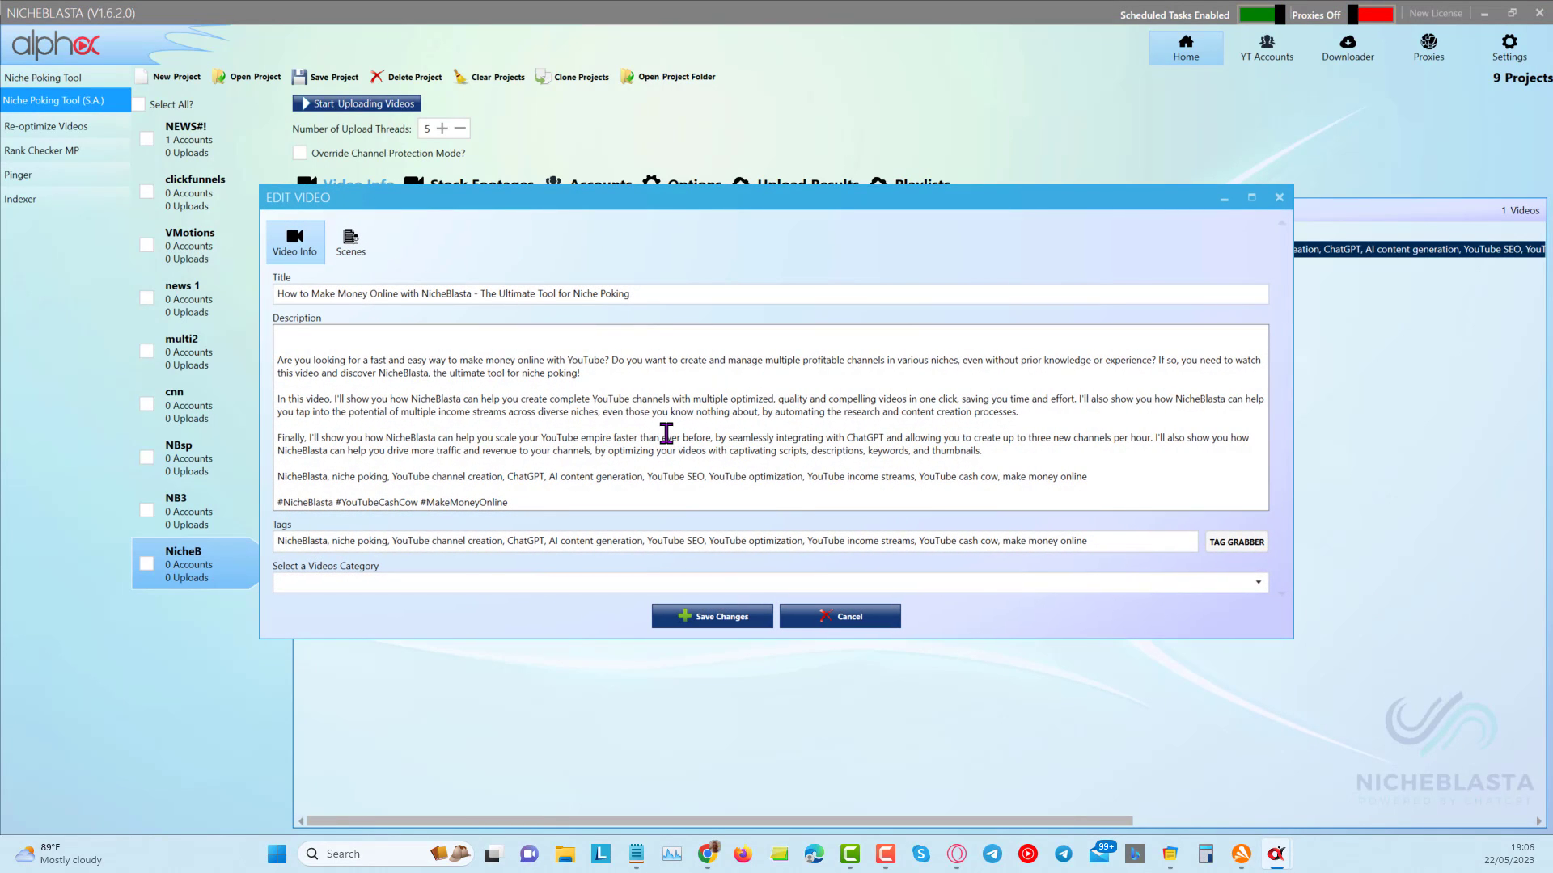
{"action": "left_click", "coordinate": [405, 583]}
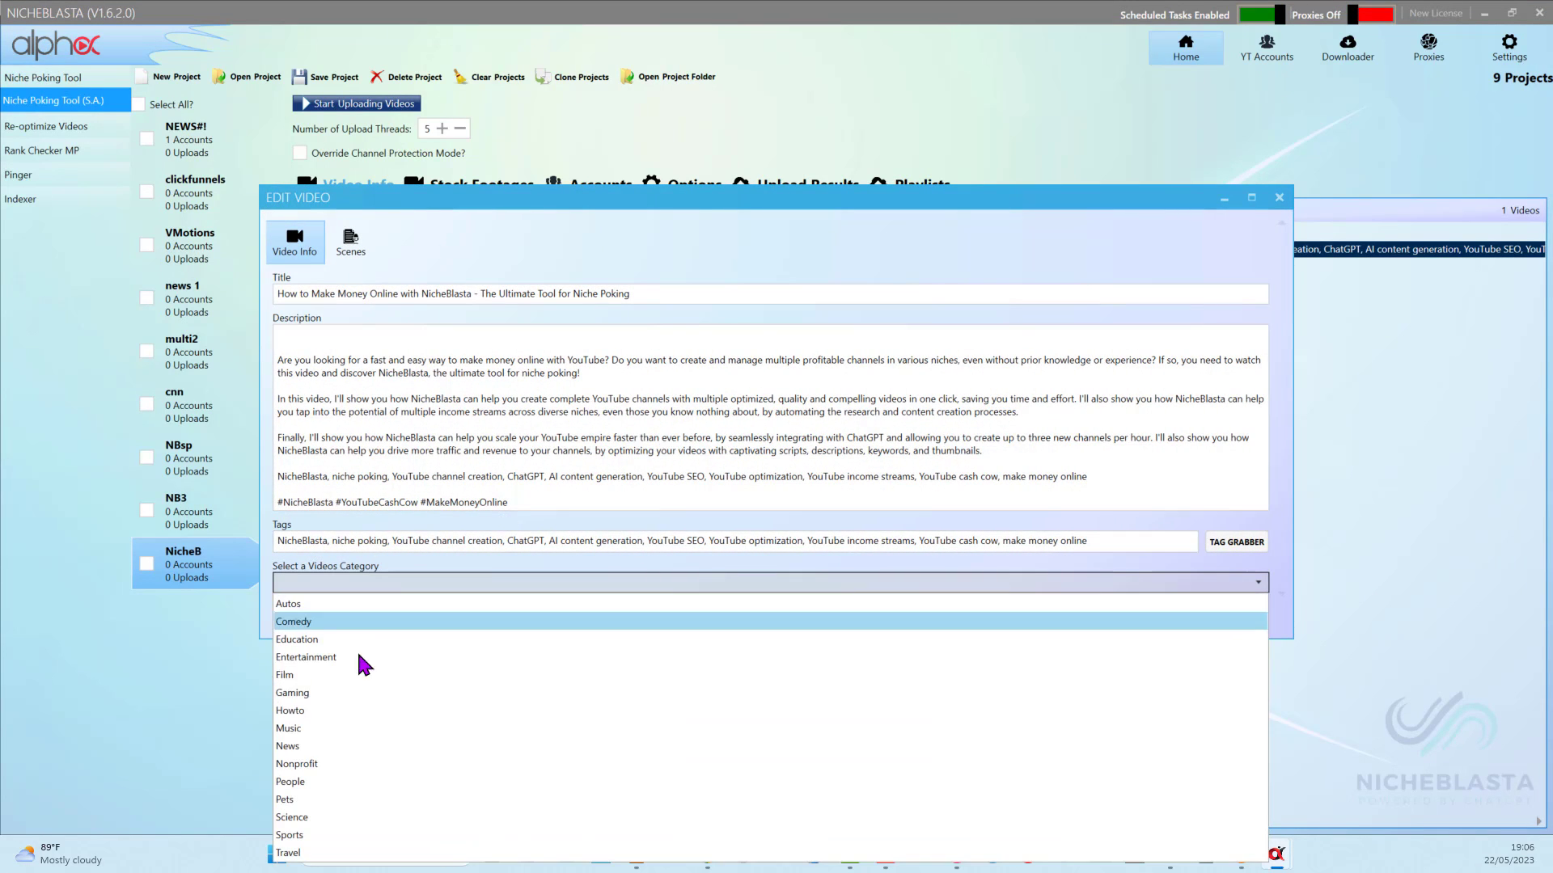
{"action": "left_click", "coordinate": [328, 711]}
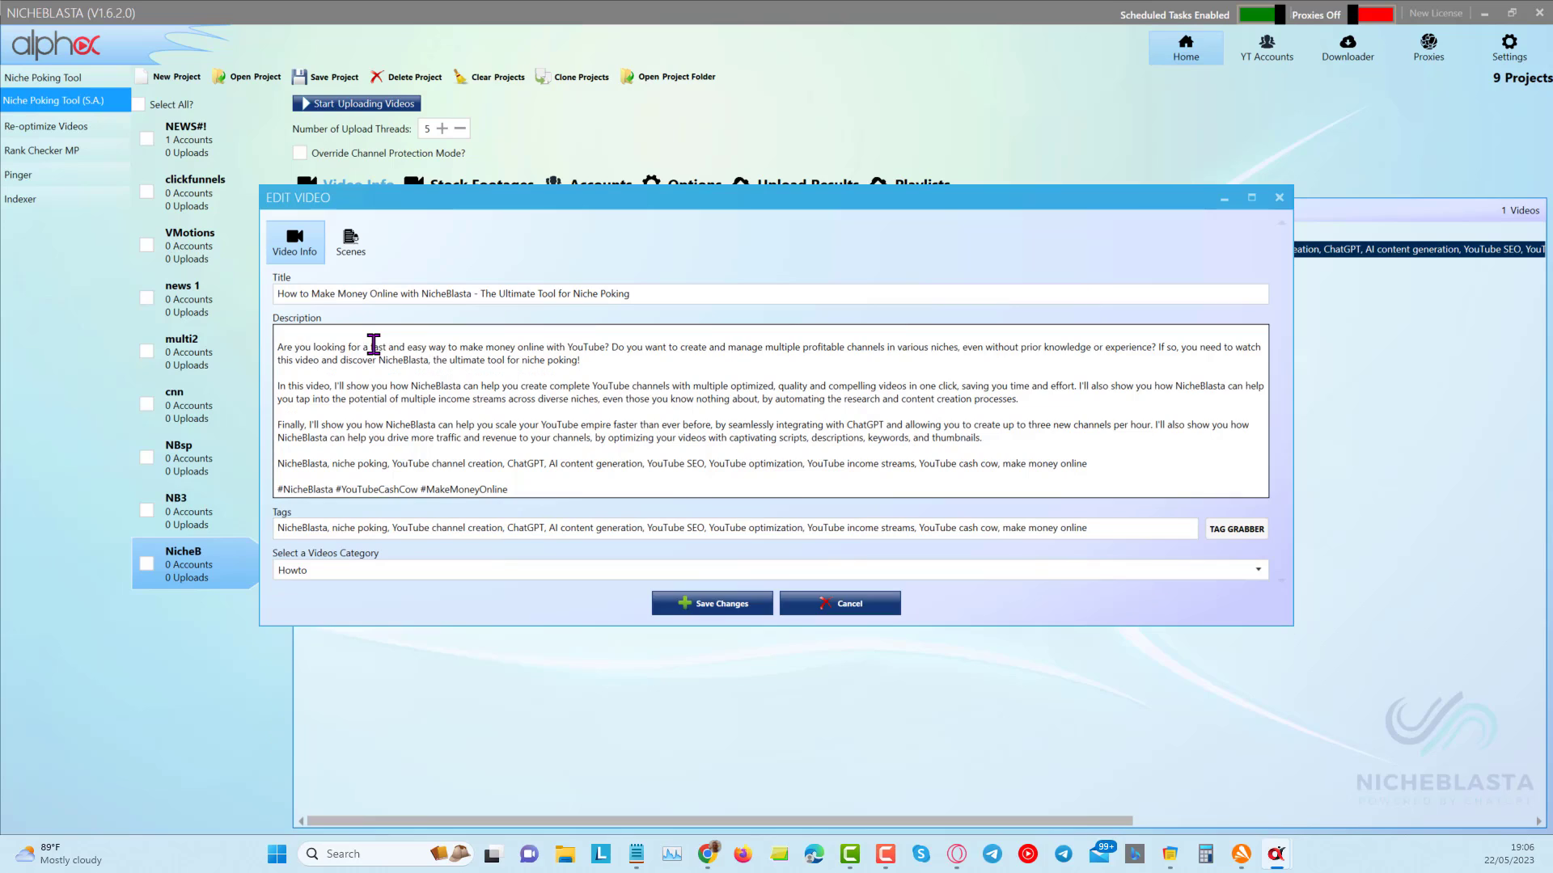
Step: Review the voice-over scripts of all six scenes, ending on Introduction
{"action": "left_click", "coordinate": [353, 252]}
{"action": "left_click", "coordinate": [334, 293]}
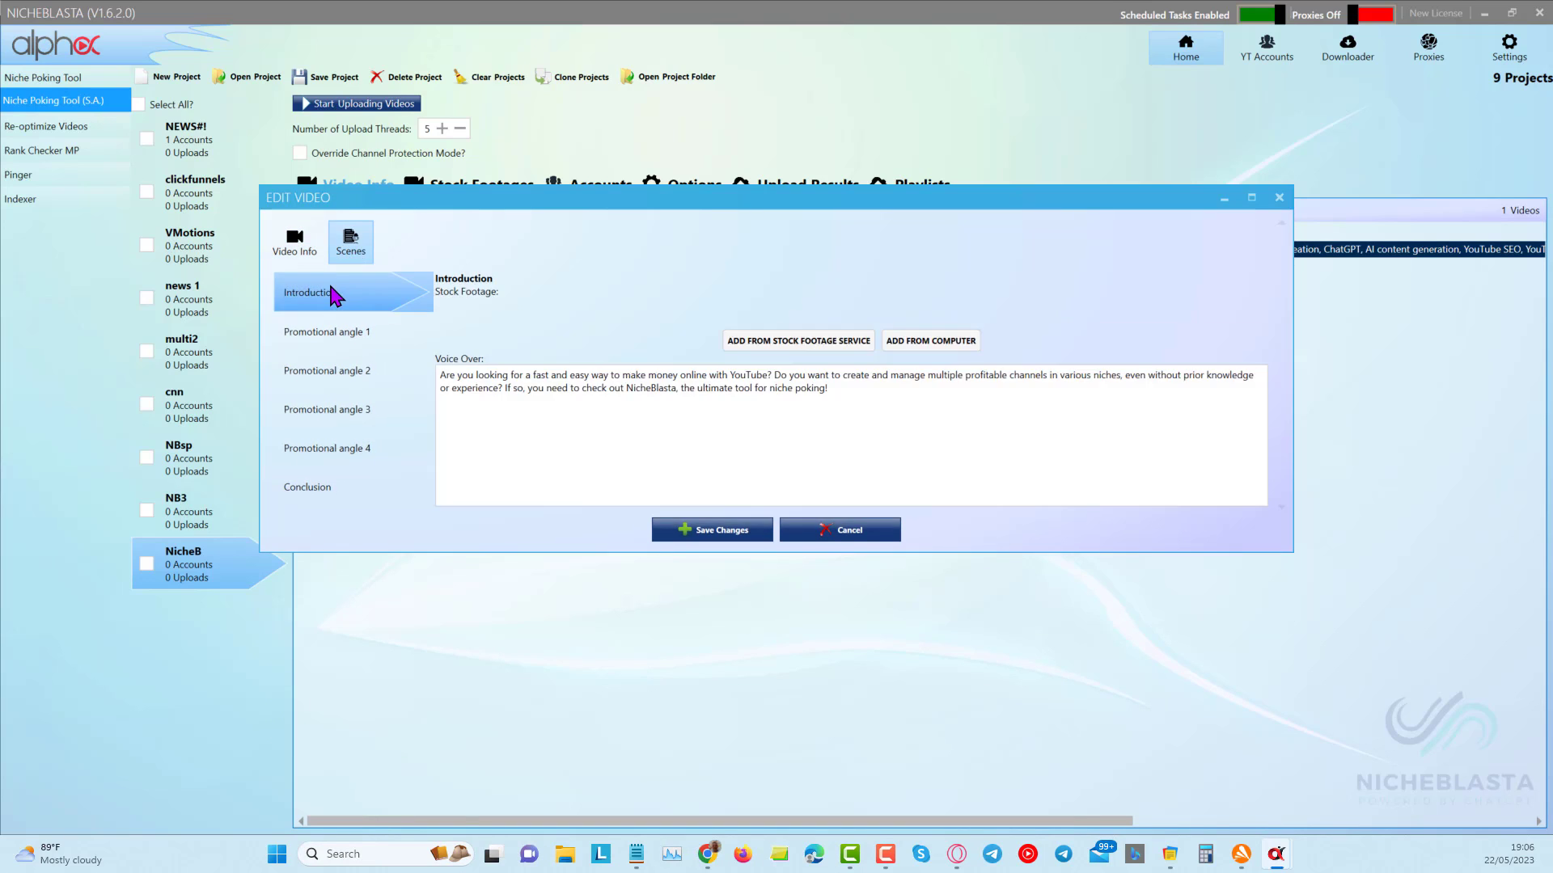
{"action": "left_click", "coordinate": [317, 332]}
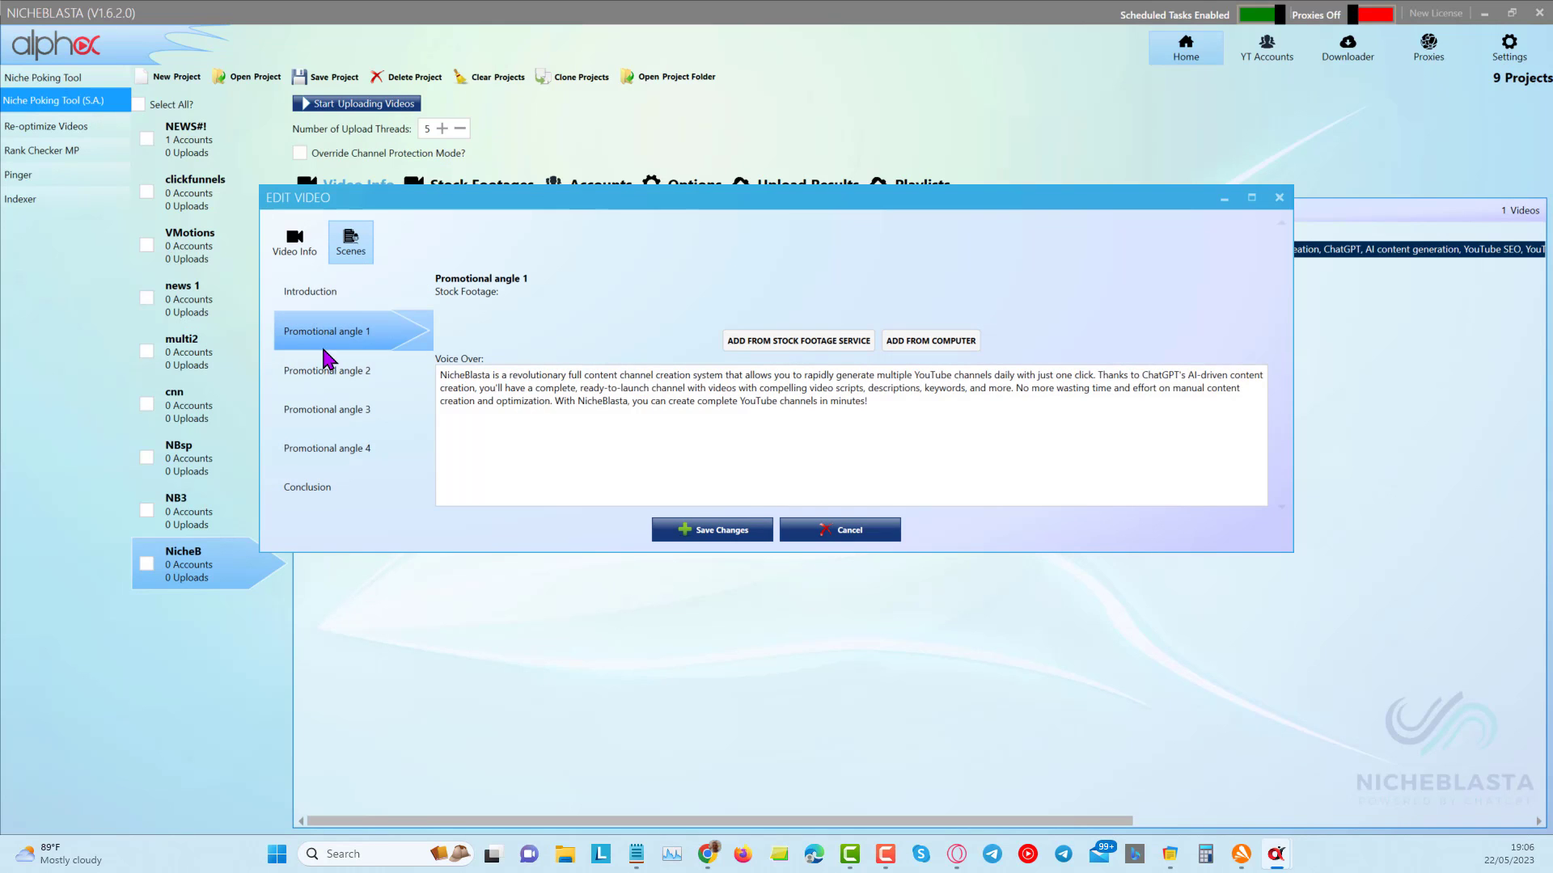
{"action": "left_click", "coordinate": [333, 377]}
{"action": "left_click", "coordinate": [336, 408]}
{"action": "left_click", "coordinate": [338, 450]}
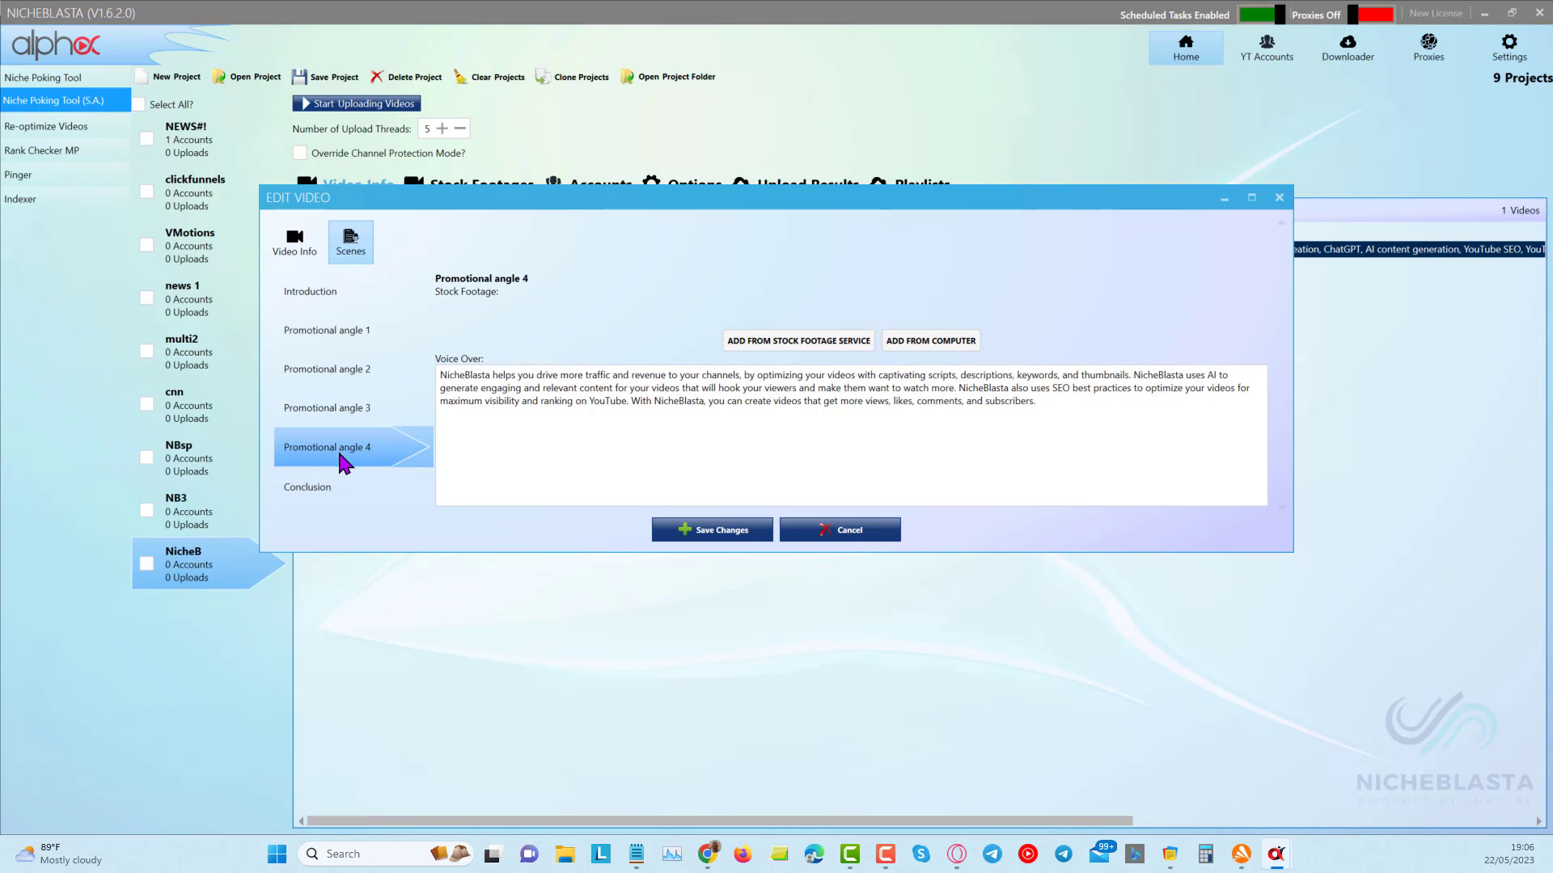
{"action": "left_click", "coordinate": [335, 489]}
{"action": "left_click", "coordinate": [356, 338]}
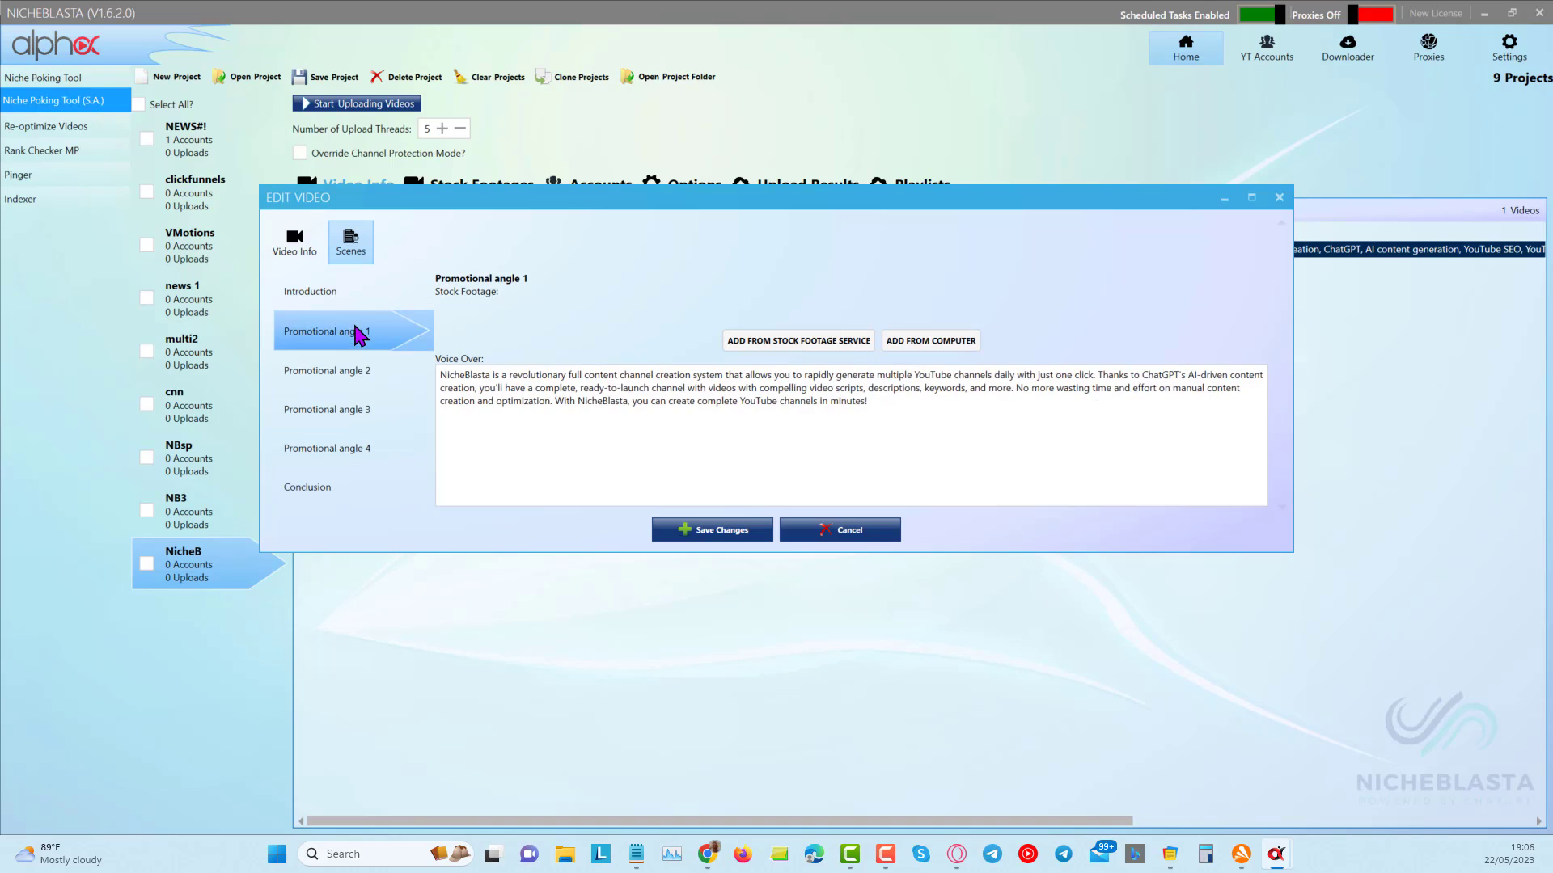
{"action": "left_click", "coordinate": [361, 374]}
{"action": "left_click", "coordinate": [360, 411]}
{"action": "left_click", "coordinate": [360, 453]}
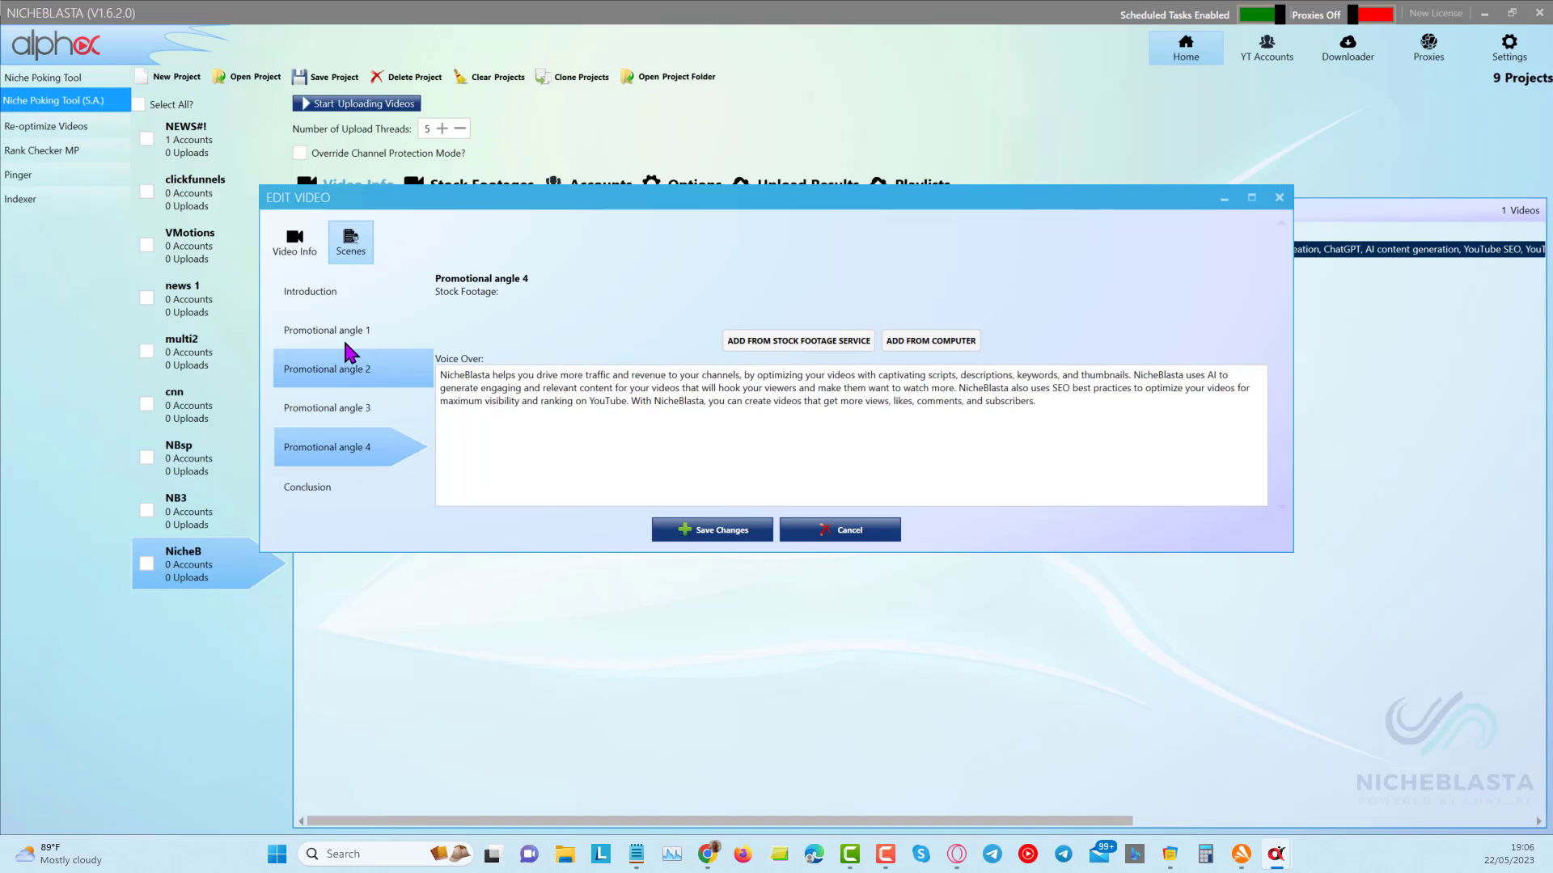
{"action": "left_click", "coordinate": [337, 303]}
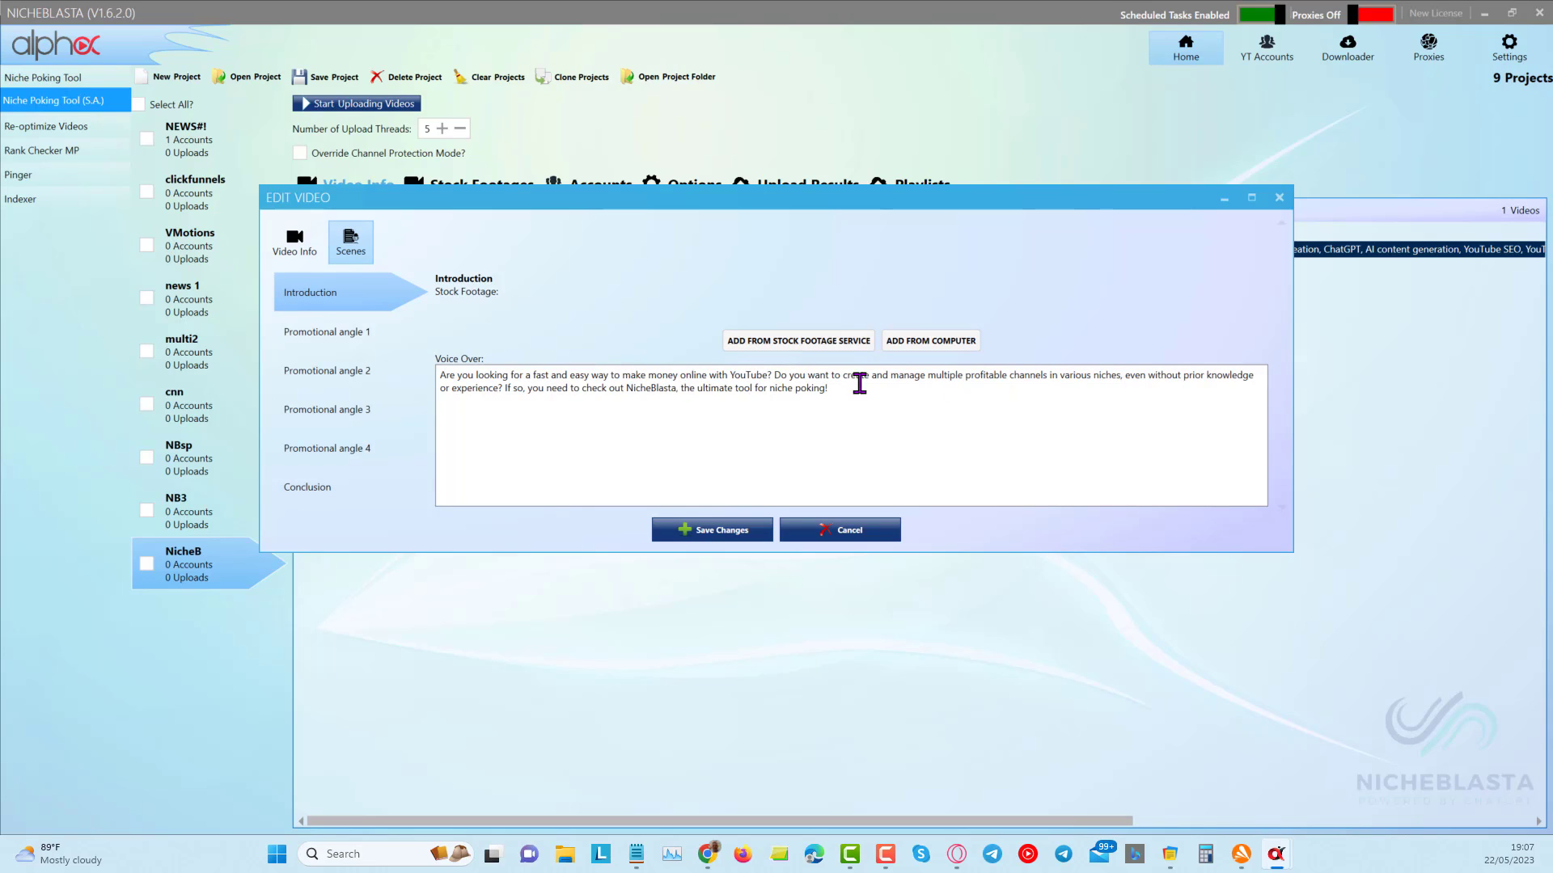
Step: Import Pexels clip 1841356, the red YouTube logo, into the Introduction scene
{"action": "left_click", "coordinate": [778, 343]}
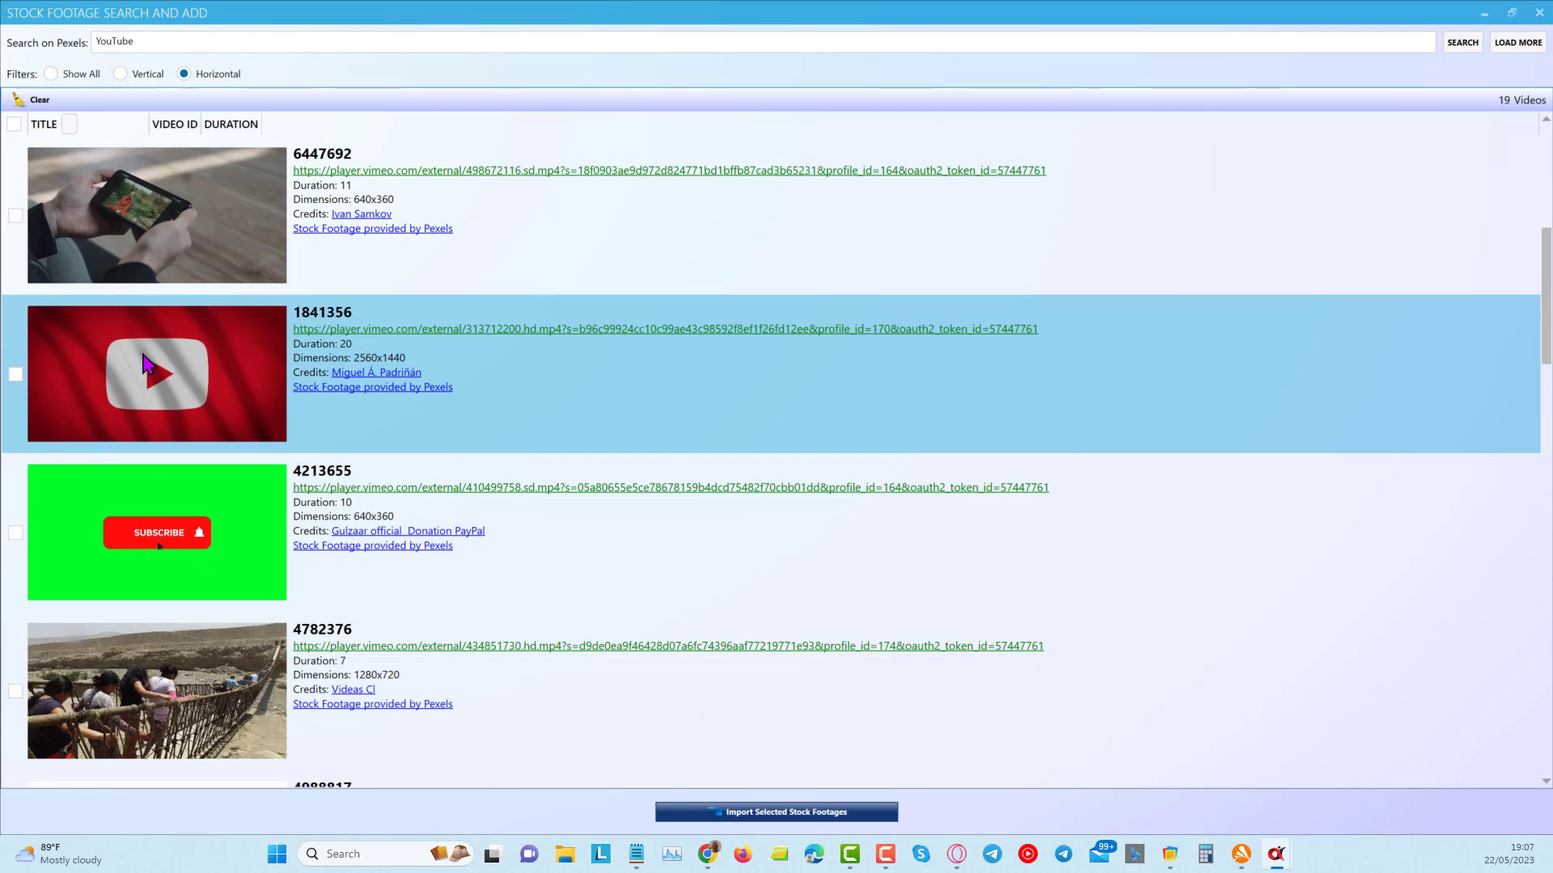
{"action": "left_click", "coordinate": [16, 374]}
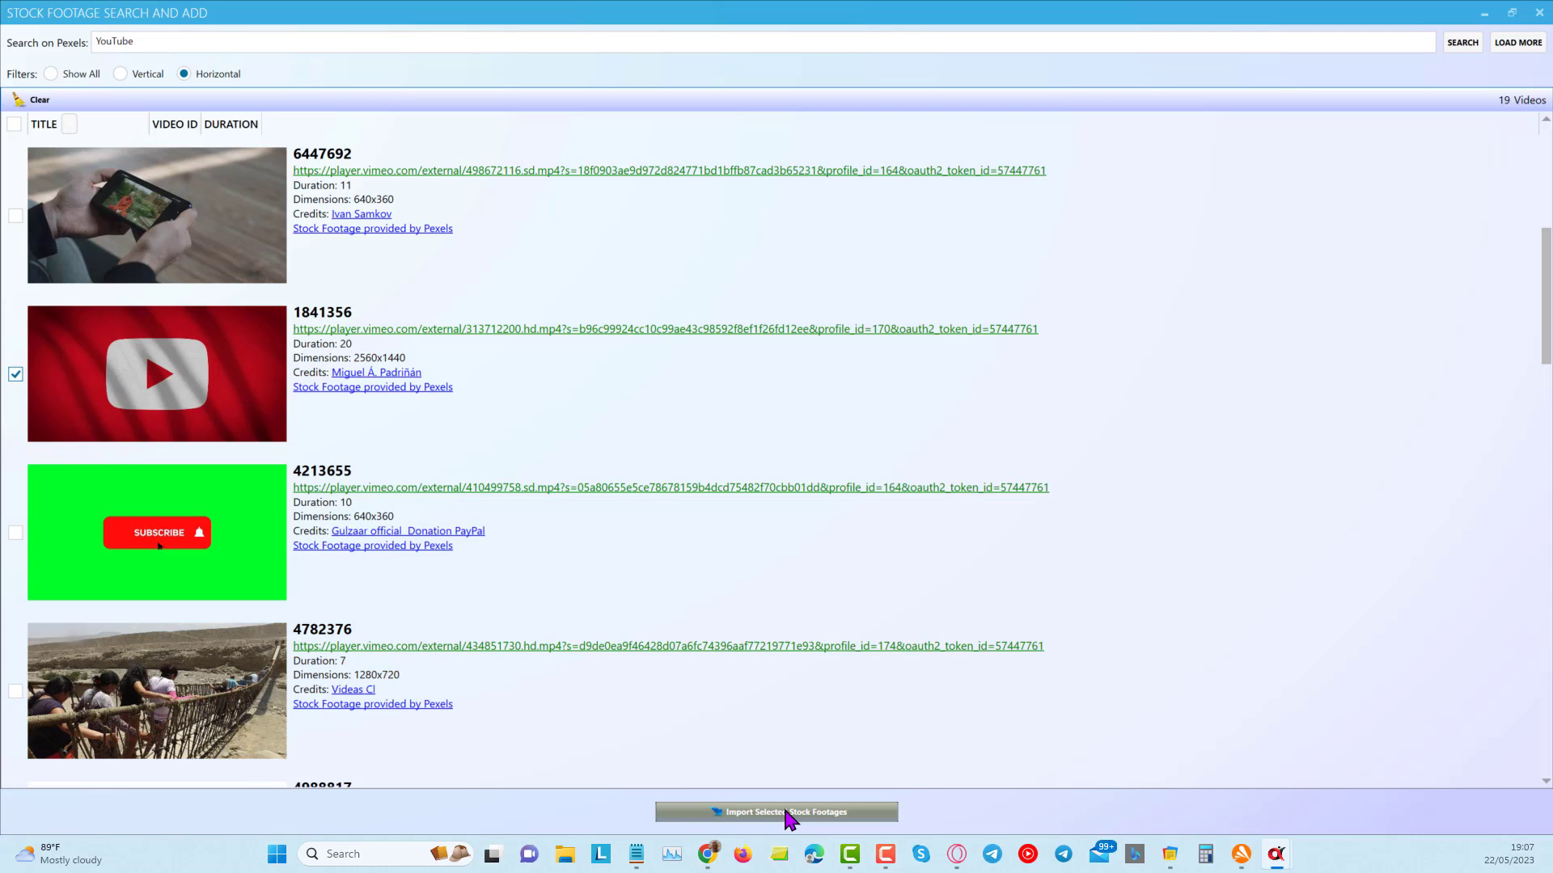
{"action": "left_click", "coordinate": [782, 814]}
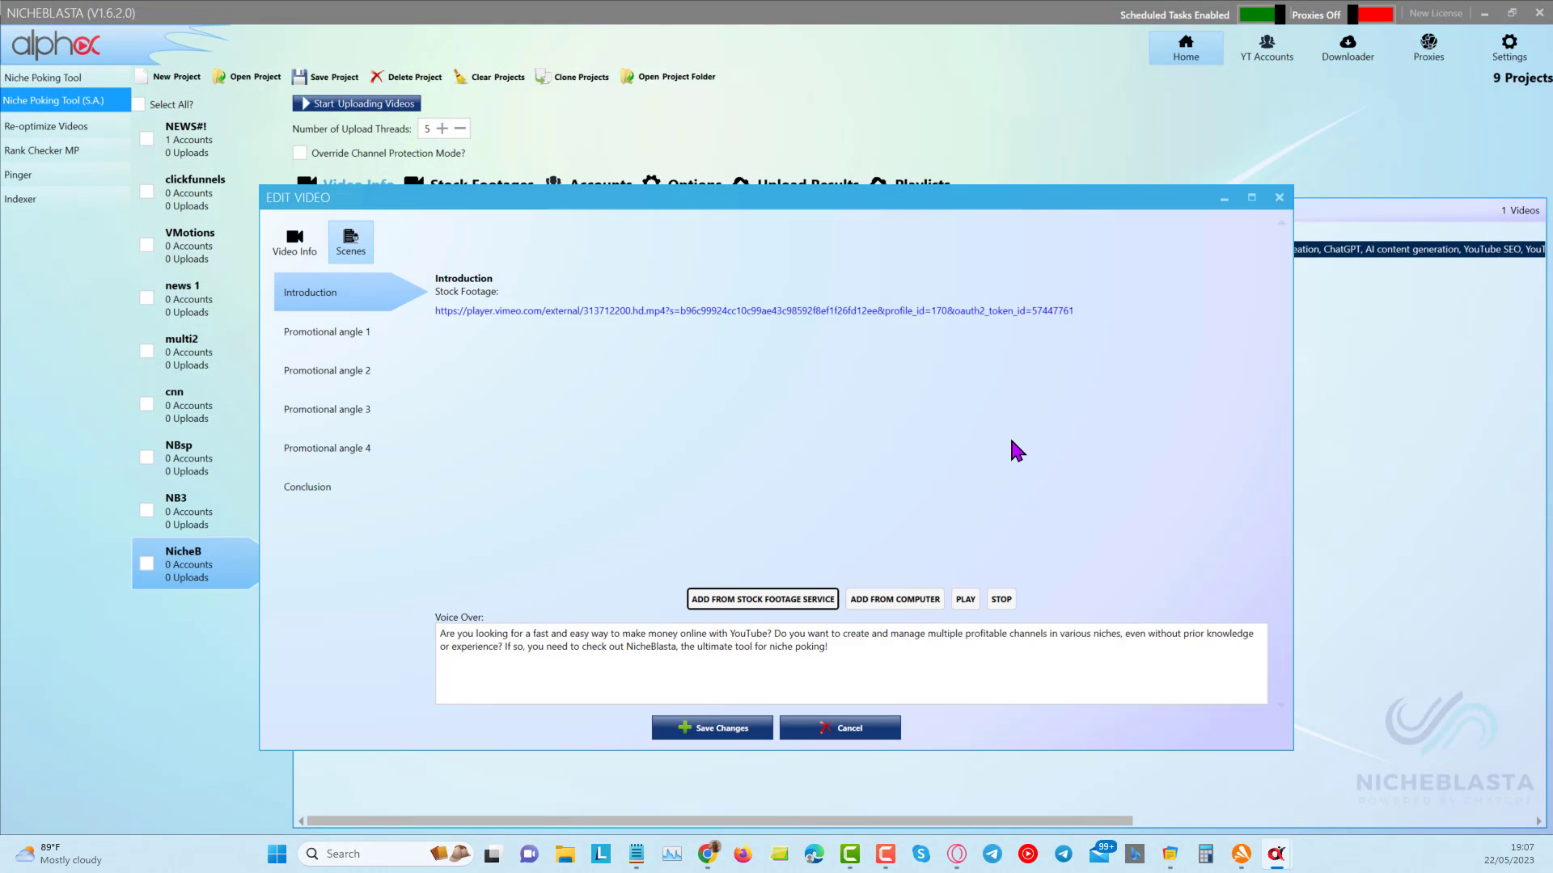
Step: Switch to Promotional angle 1 and open its stock footage search
{"action": "left_click", "coordinate": [348, 349]}
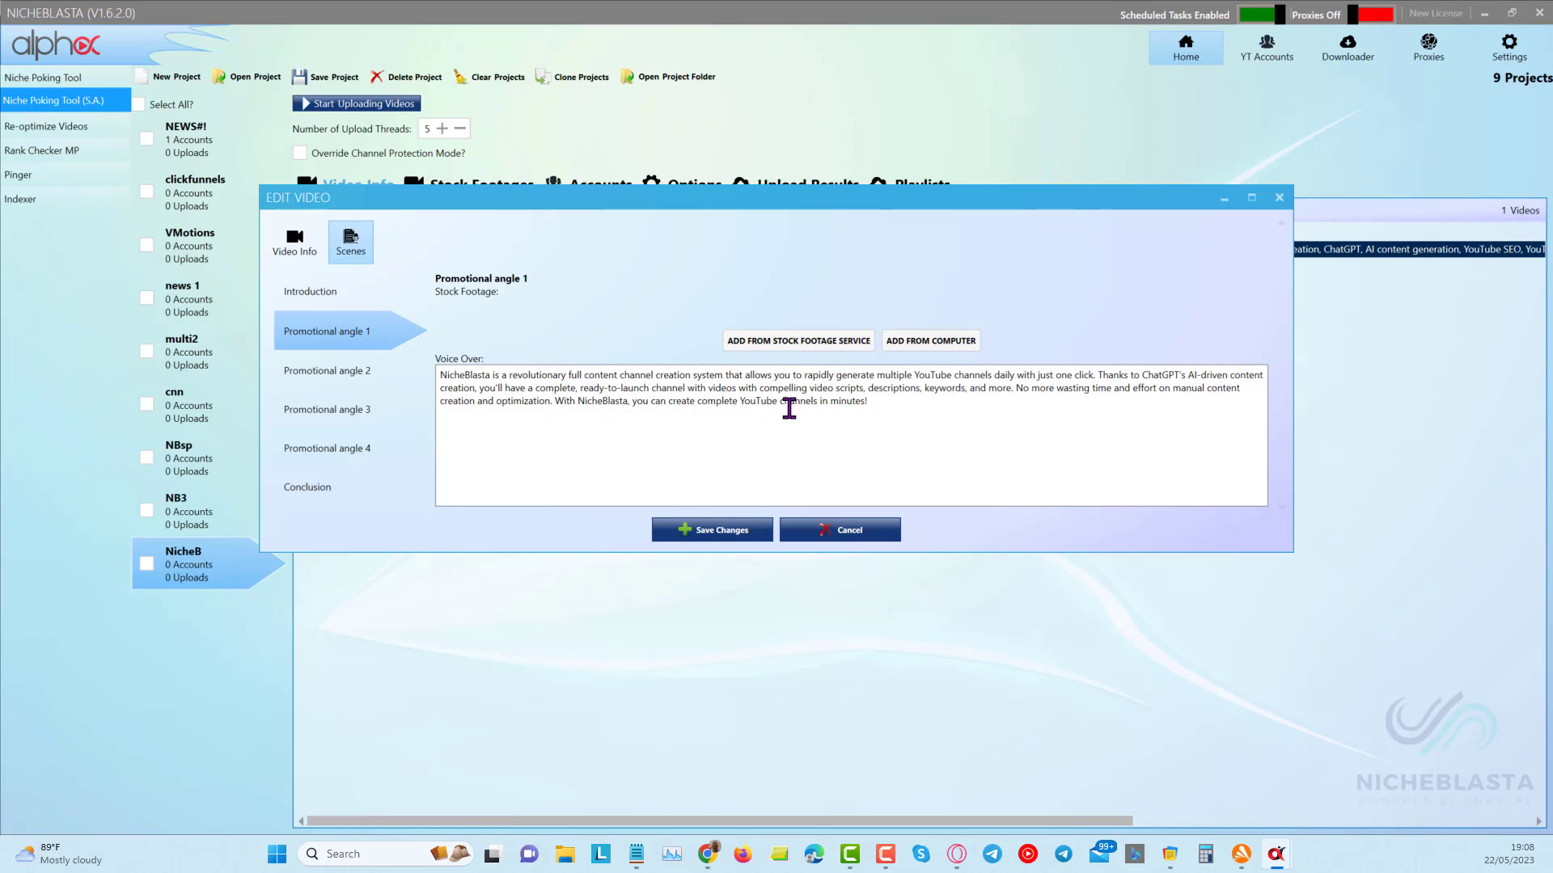
{"action": "left_click", "coordinate": [893, 401]}
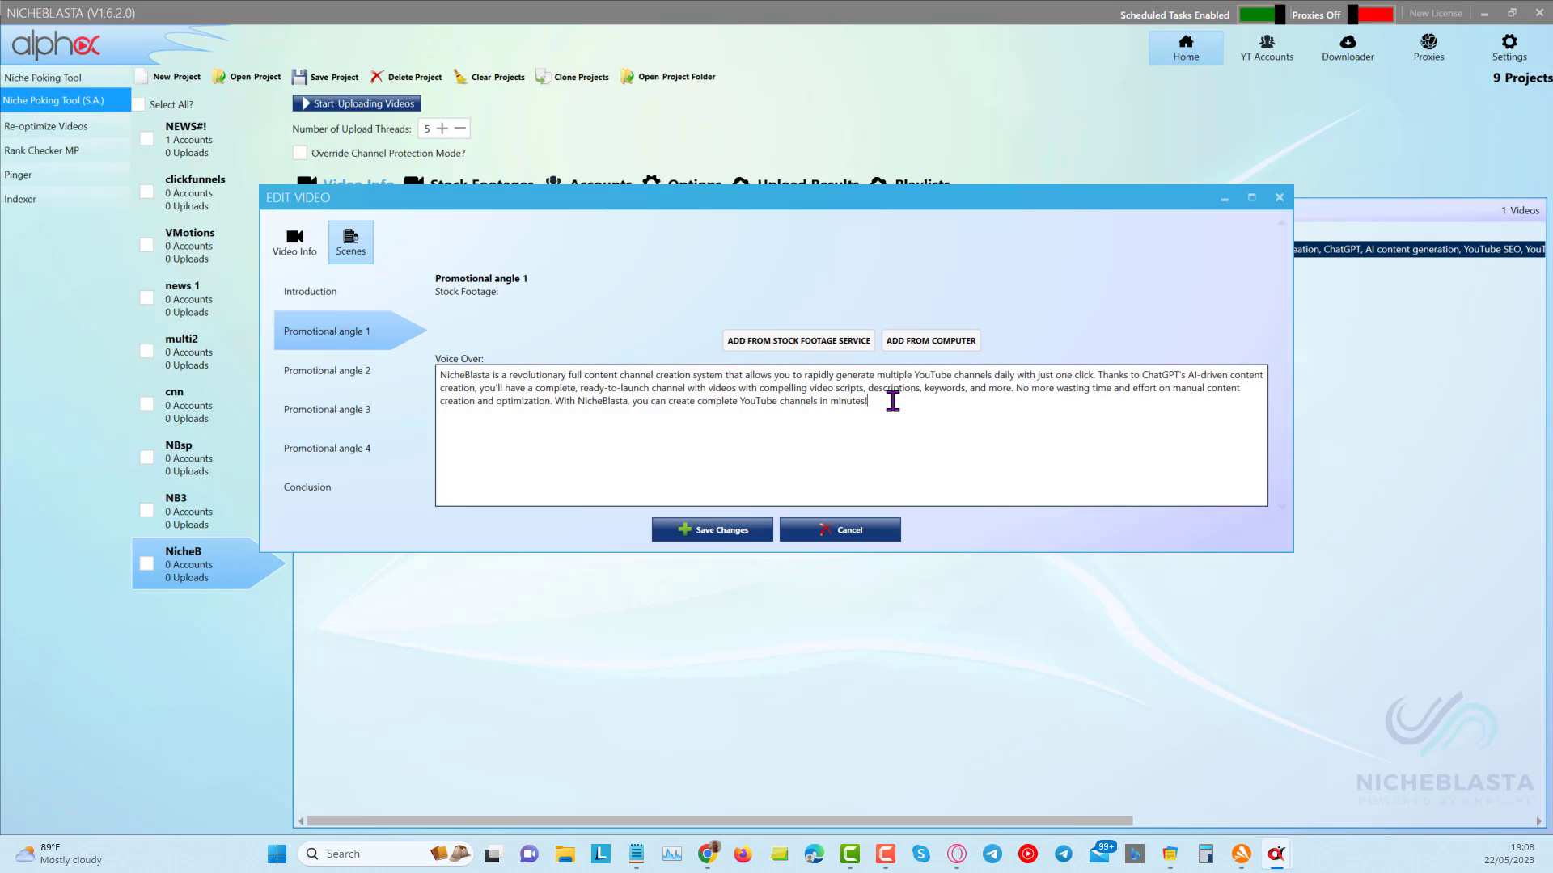
{"action": "left_click", "coordinate": [792, 343]}
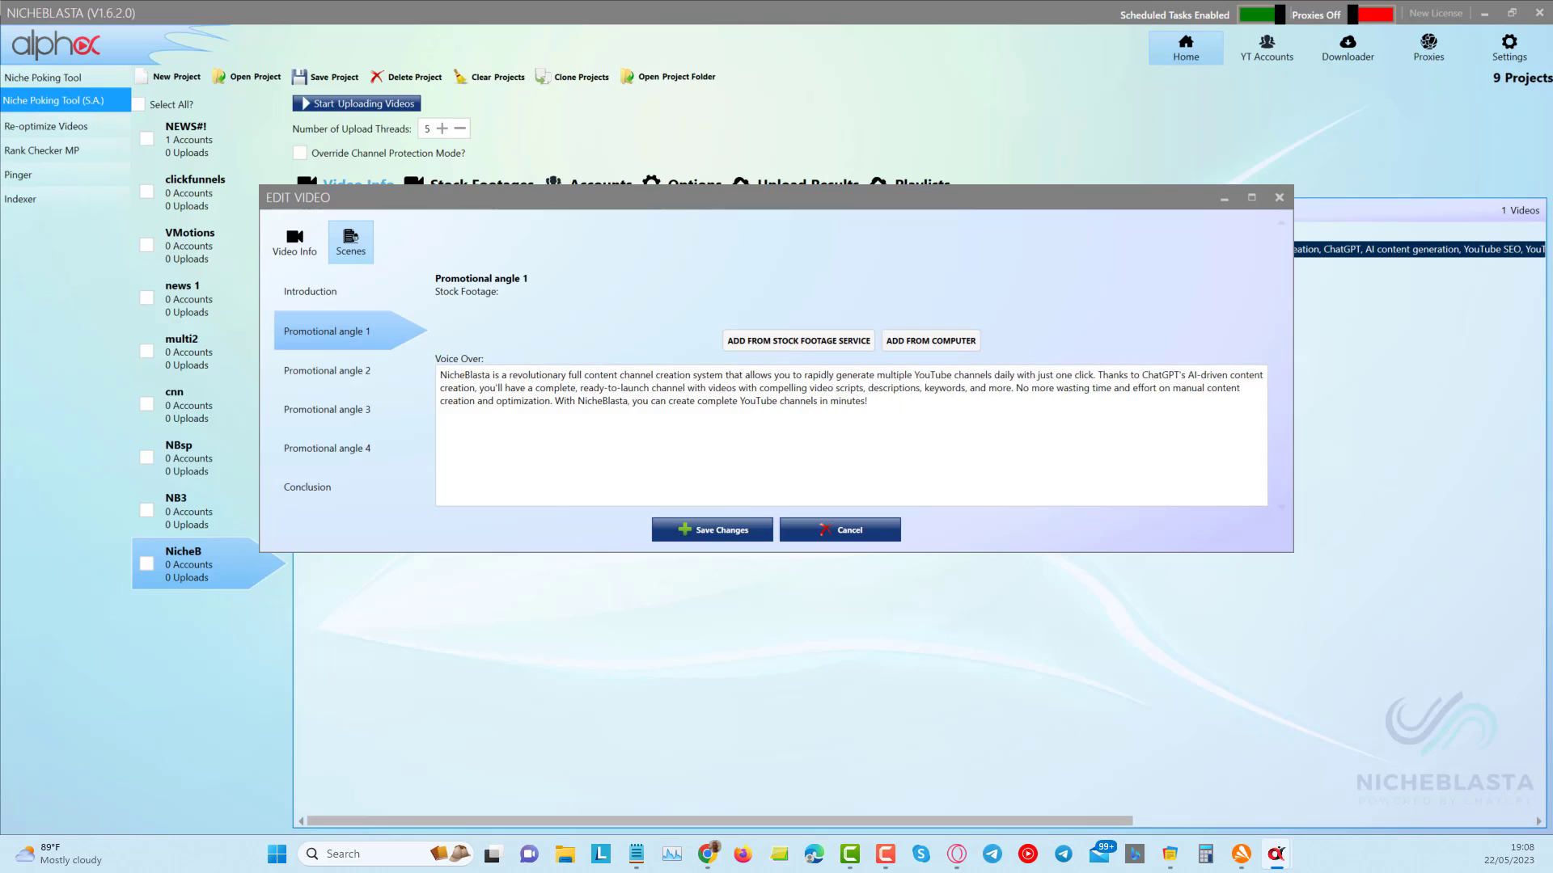
Step: Remove 'NicheBlasta logo' from the query, load more results, and import clip 5977269
{"action": "left_click", "coordinate": [1294, 153]}
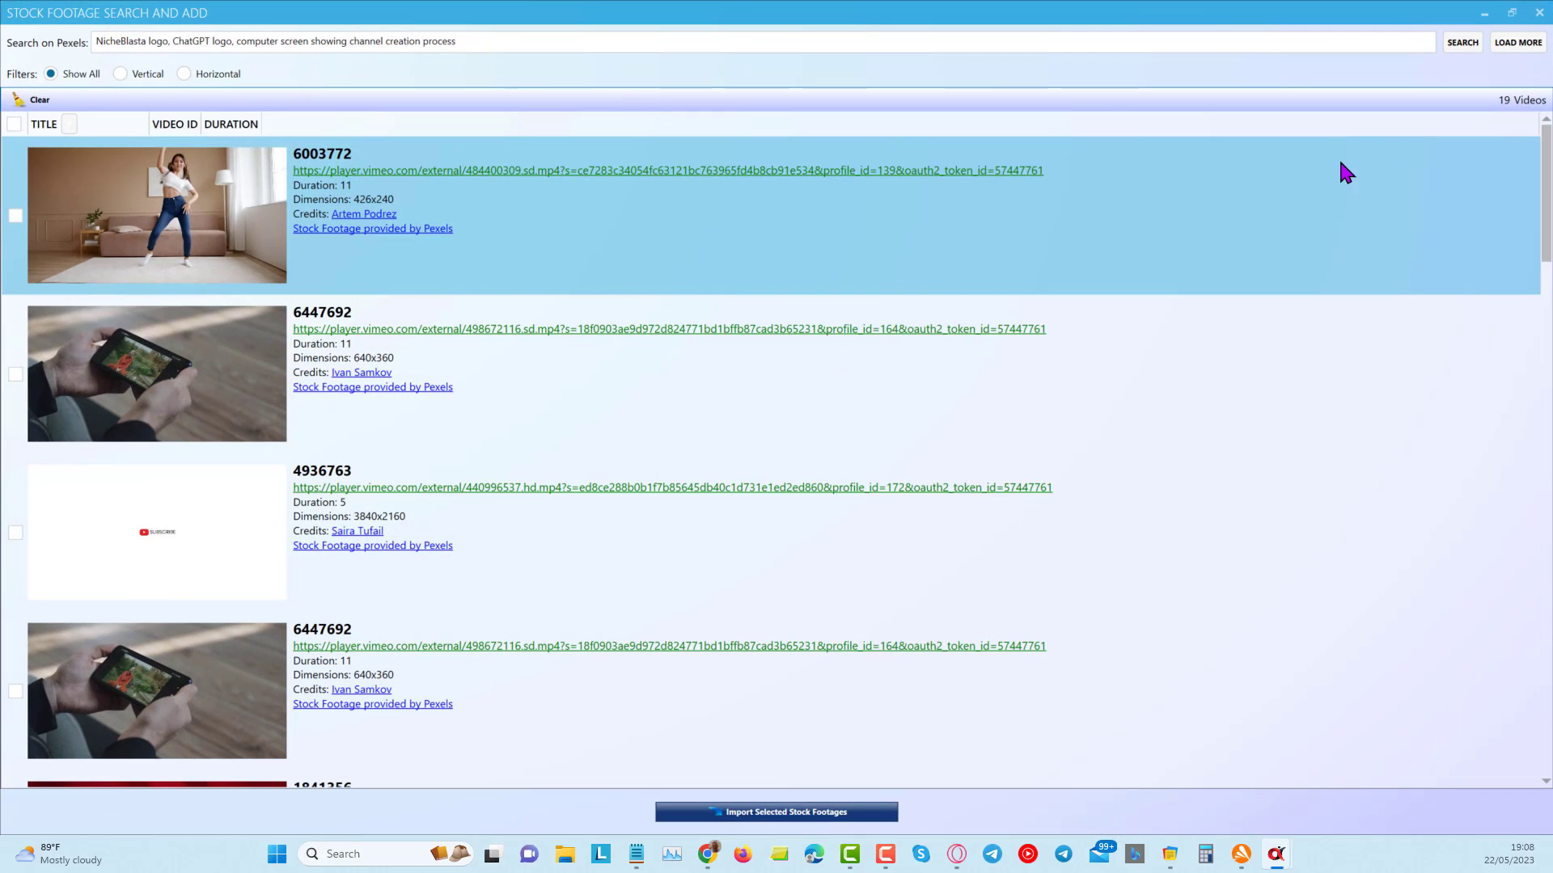
{"action": "left_click", "coordinate": [36, 100]}
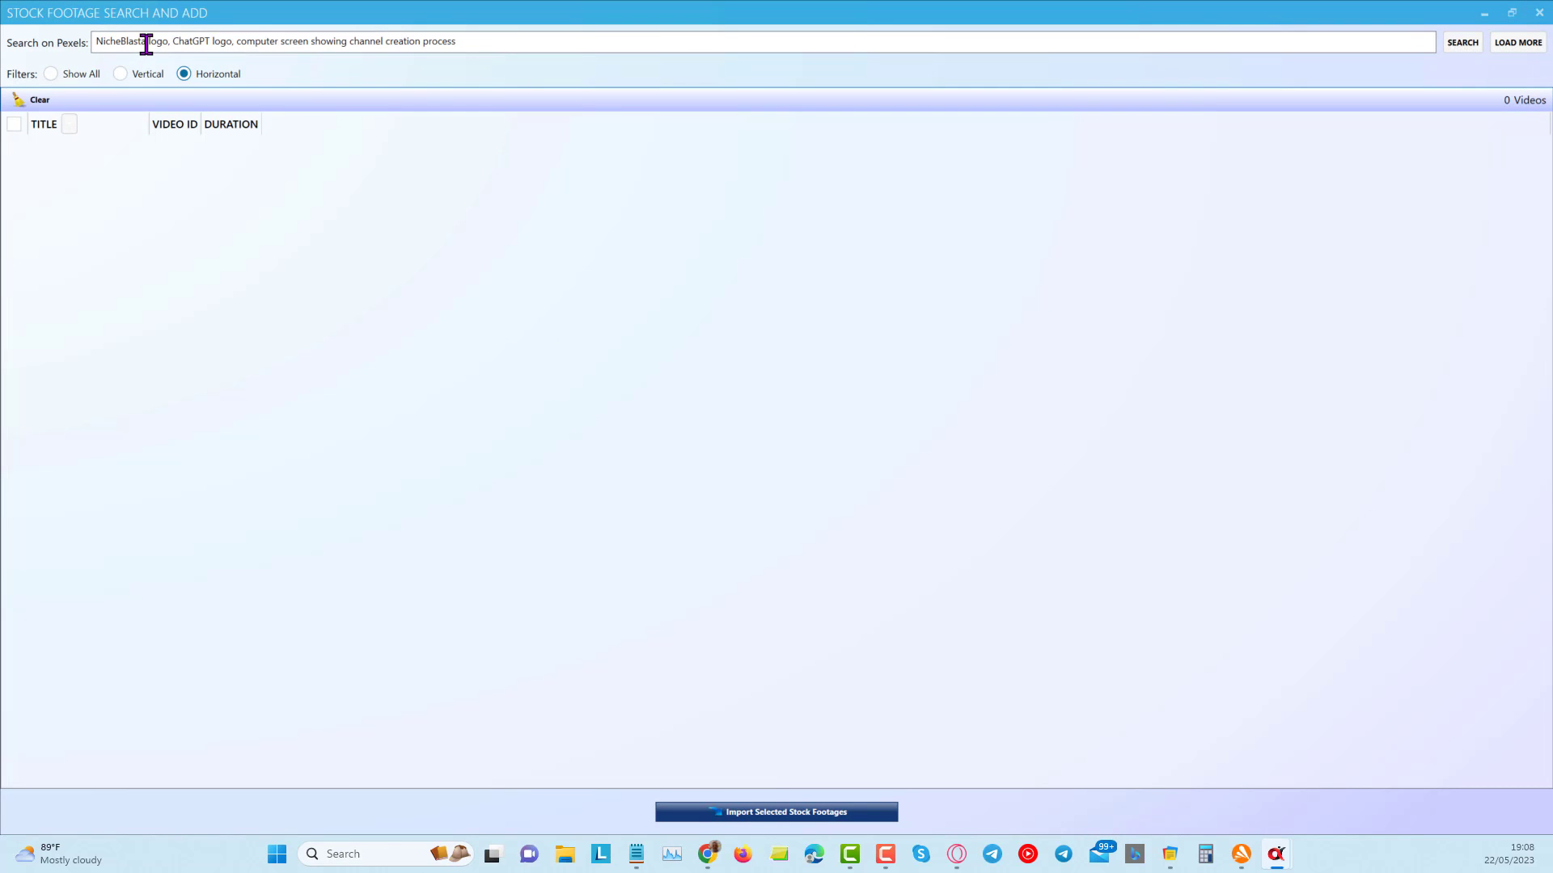
{"action": "left_click_drag", "start_coordinate": [172, 44], "coordinate": [96, 42]}
{"action": "key", "text": "BackSpace"}
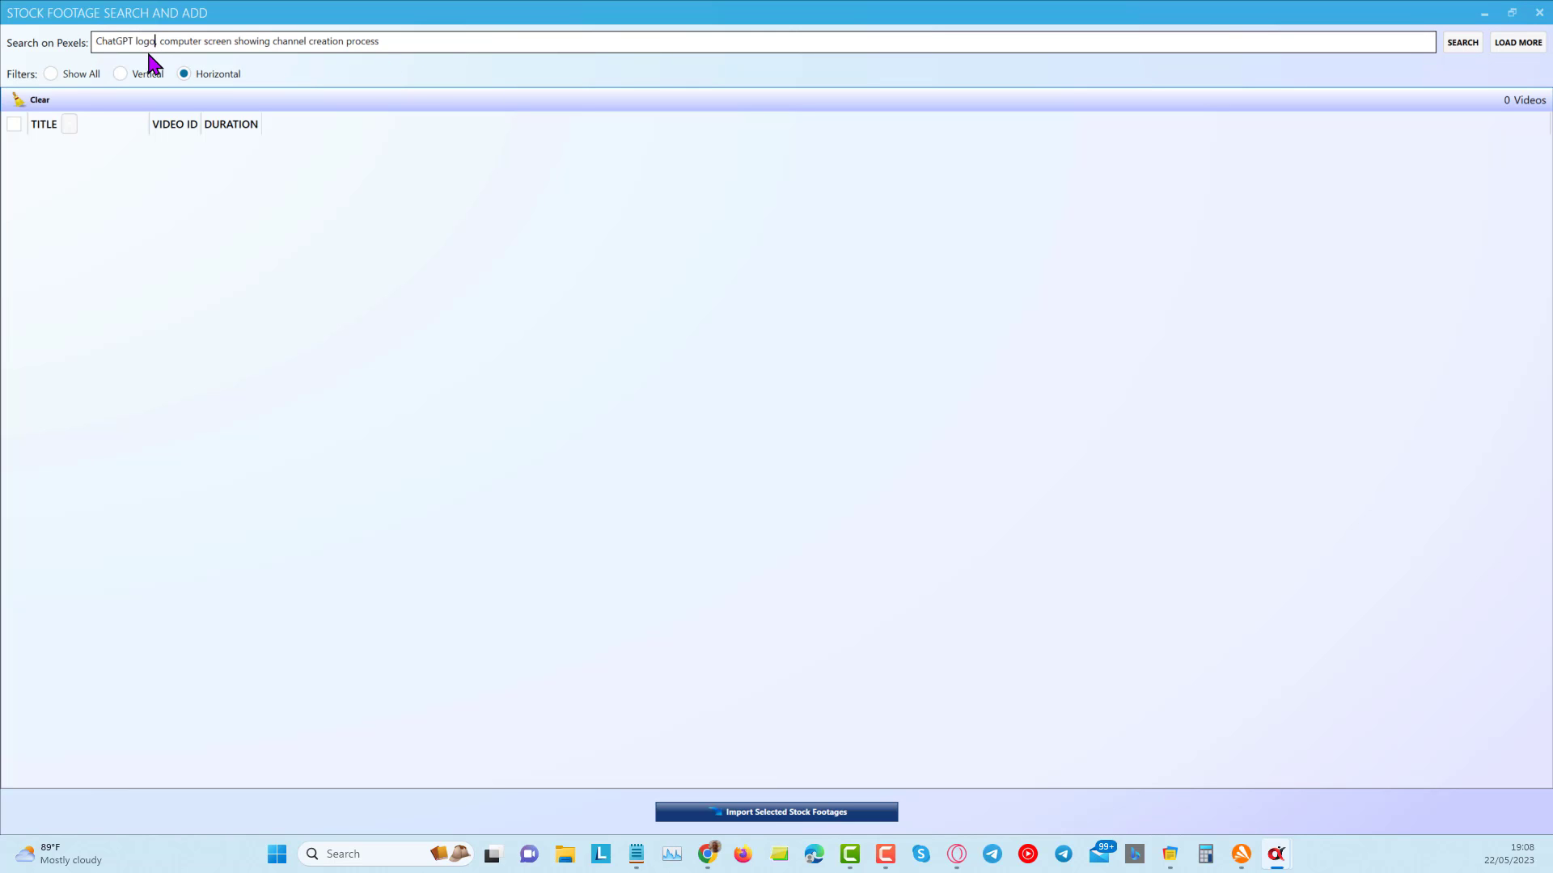
{"action": "key", "text": "BackSpace"}
{"action": "key", "text": "BackSpace"}
{"action": "key", "text": "BackSpace"}
{"action": "key", "text": "BackSpace"}
{"action": "key", "text": "BackSpace"}
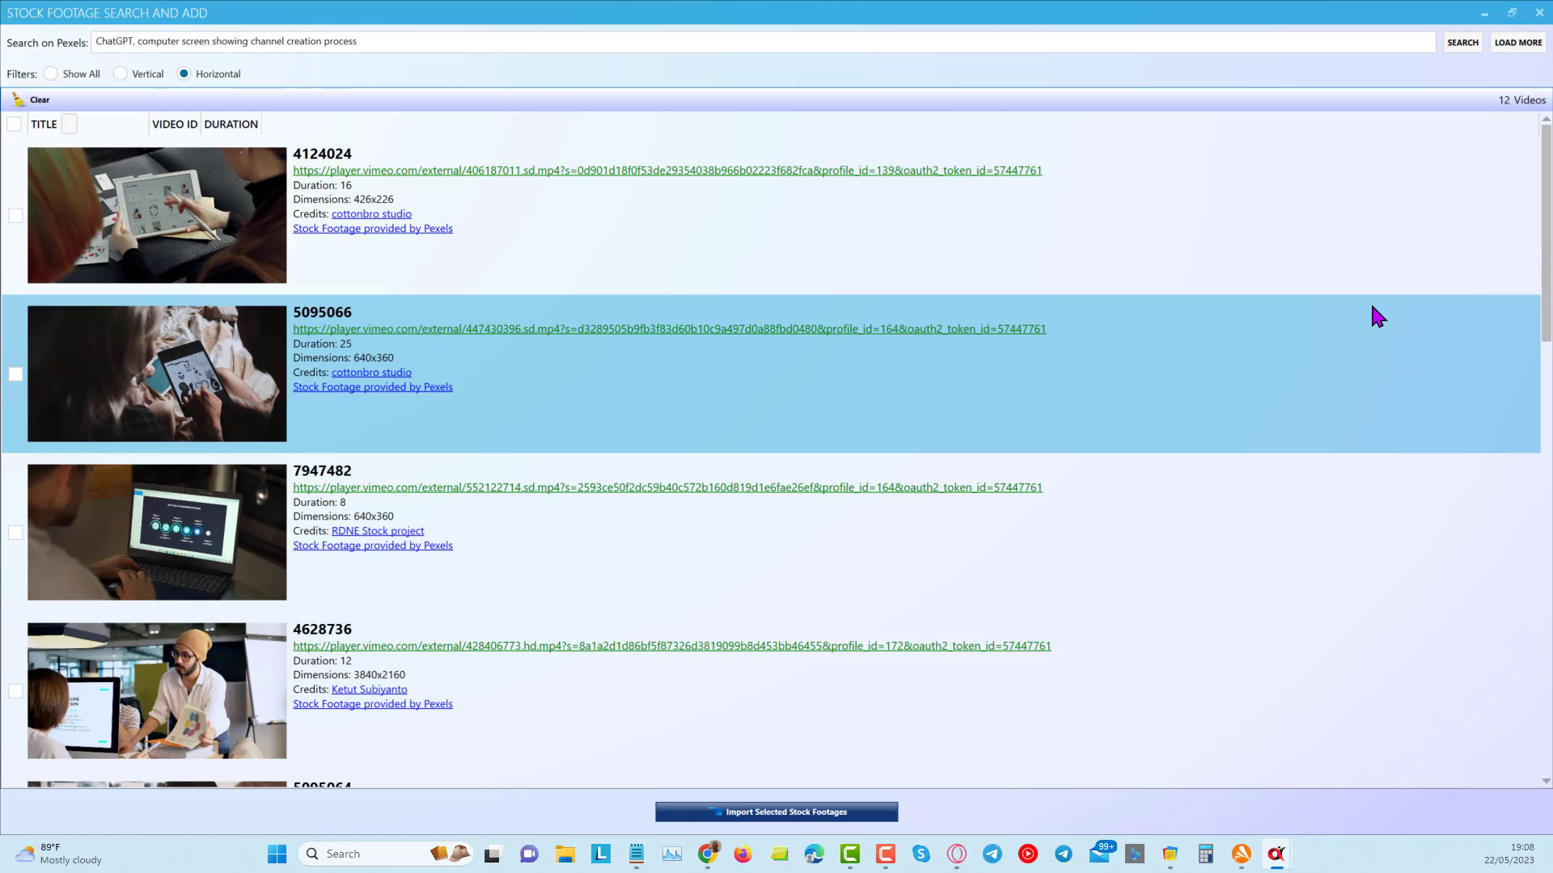
{"action": "scroll", "coordinate": [1375, 307], "scroll_direction": "down", "scroll_amount": 3}
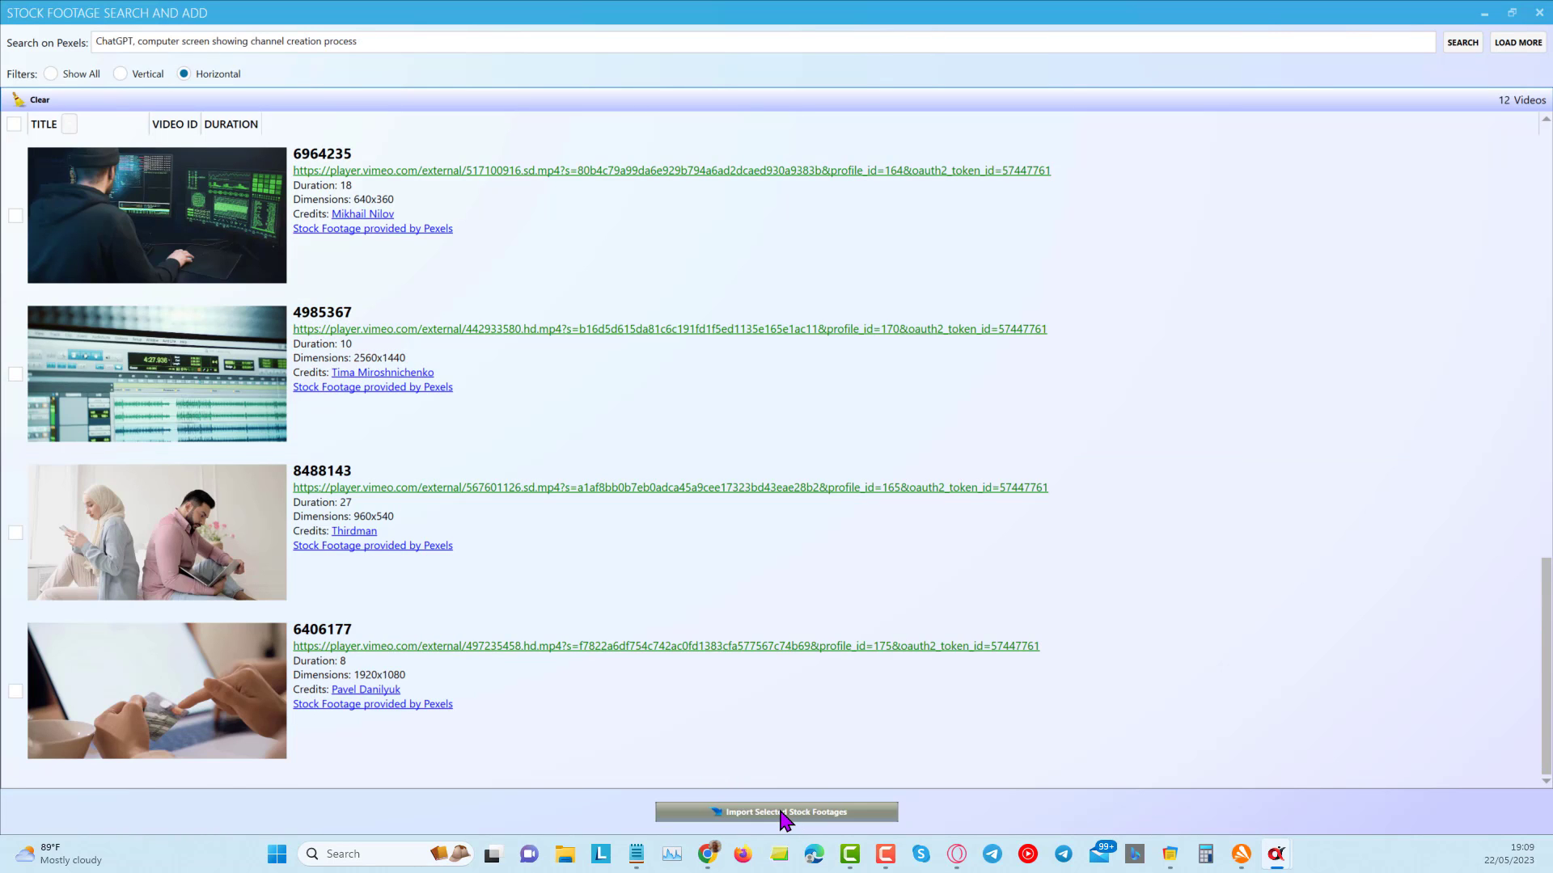
{"action": "left_click", "coordinate": [1518, 45]}
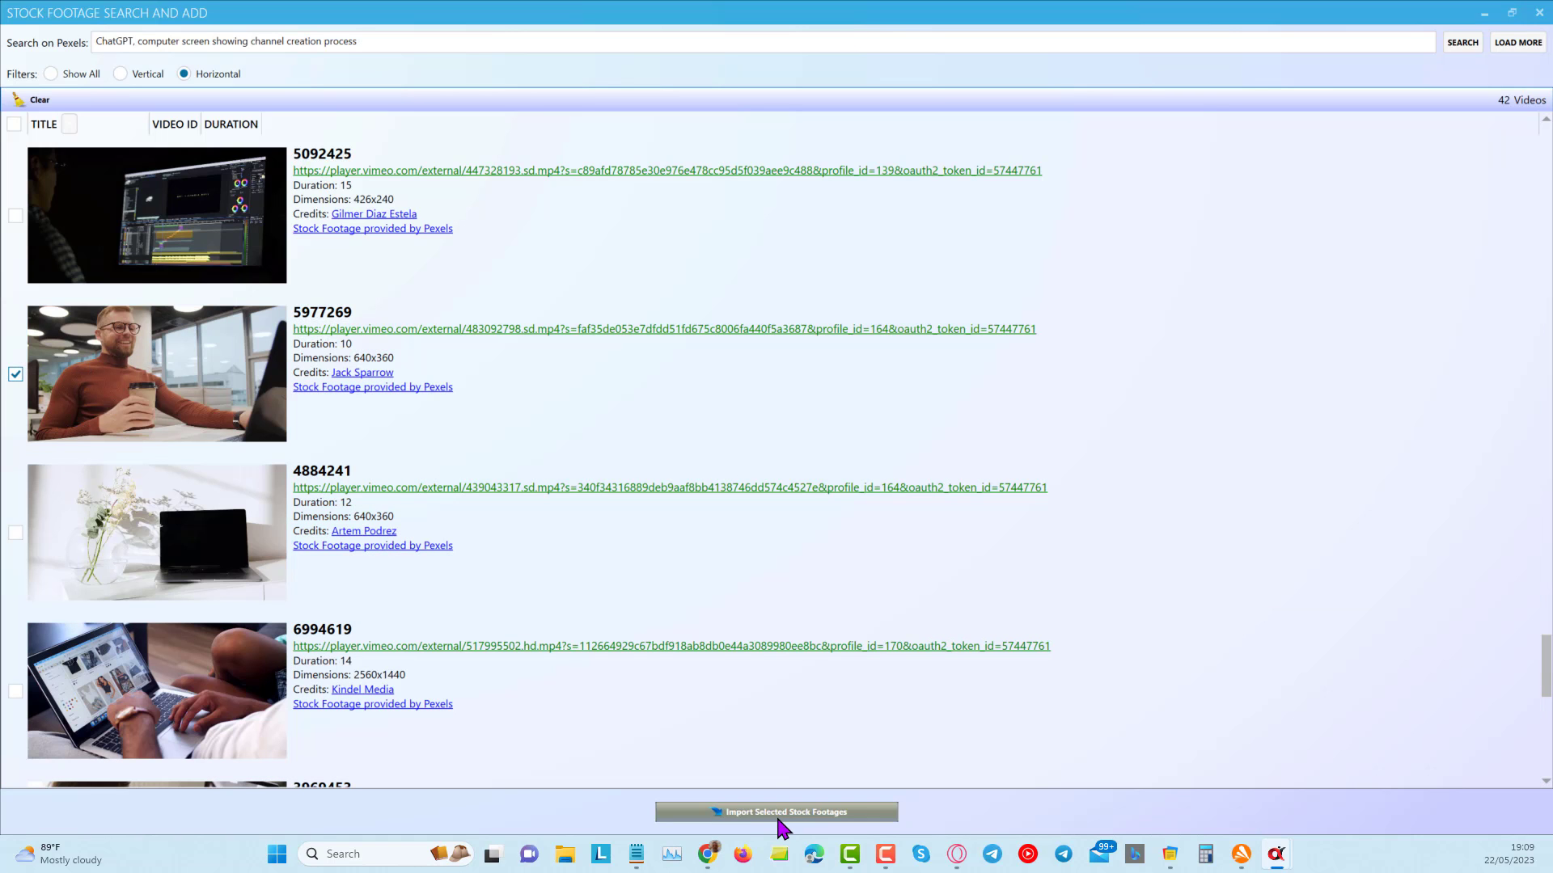
{"action": "left_click", "coordinate": [777, 811]}
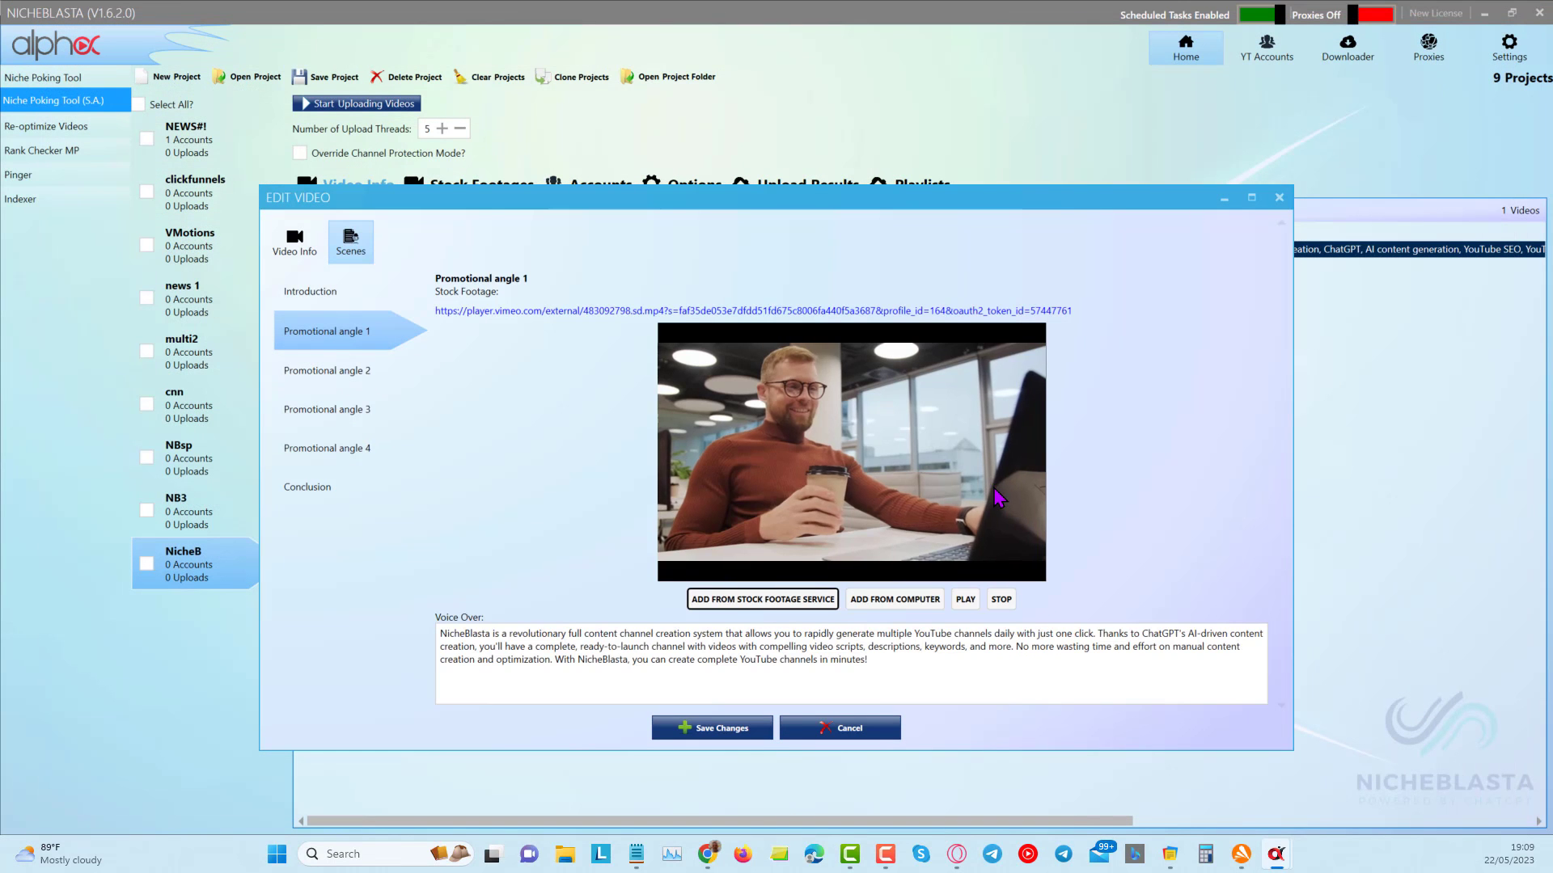
Step: Import Pexels clip 4628736, a man in a yellow beanie with a tablet, into Promotional angle 2
{"action": "left_click", "coordinate": [346, 377]}
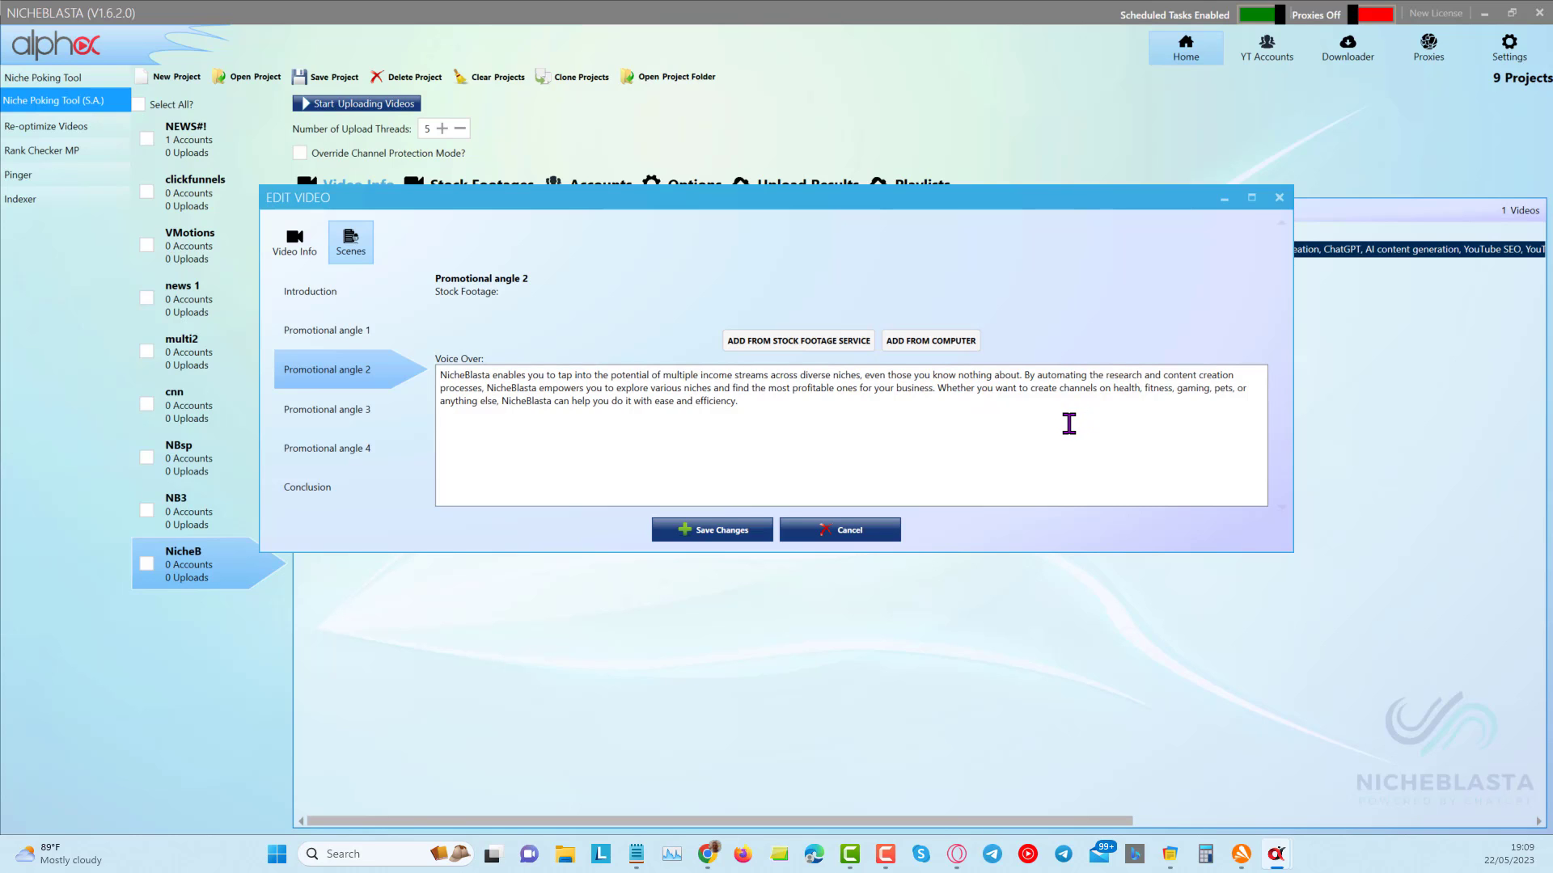
{"action": "left_click", "coordinate": [769, 343]}
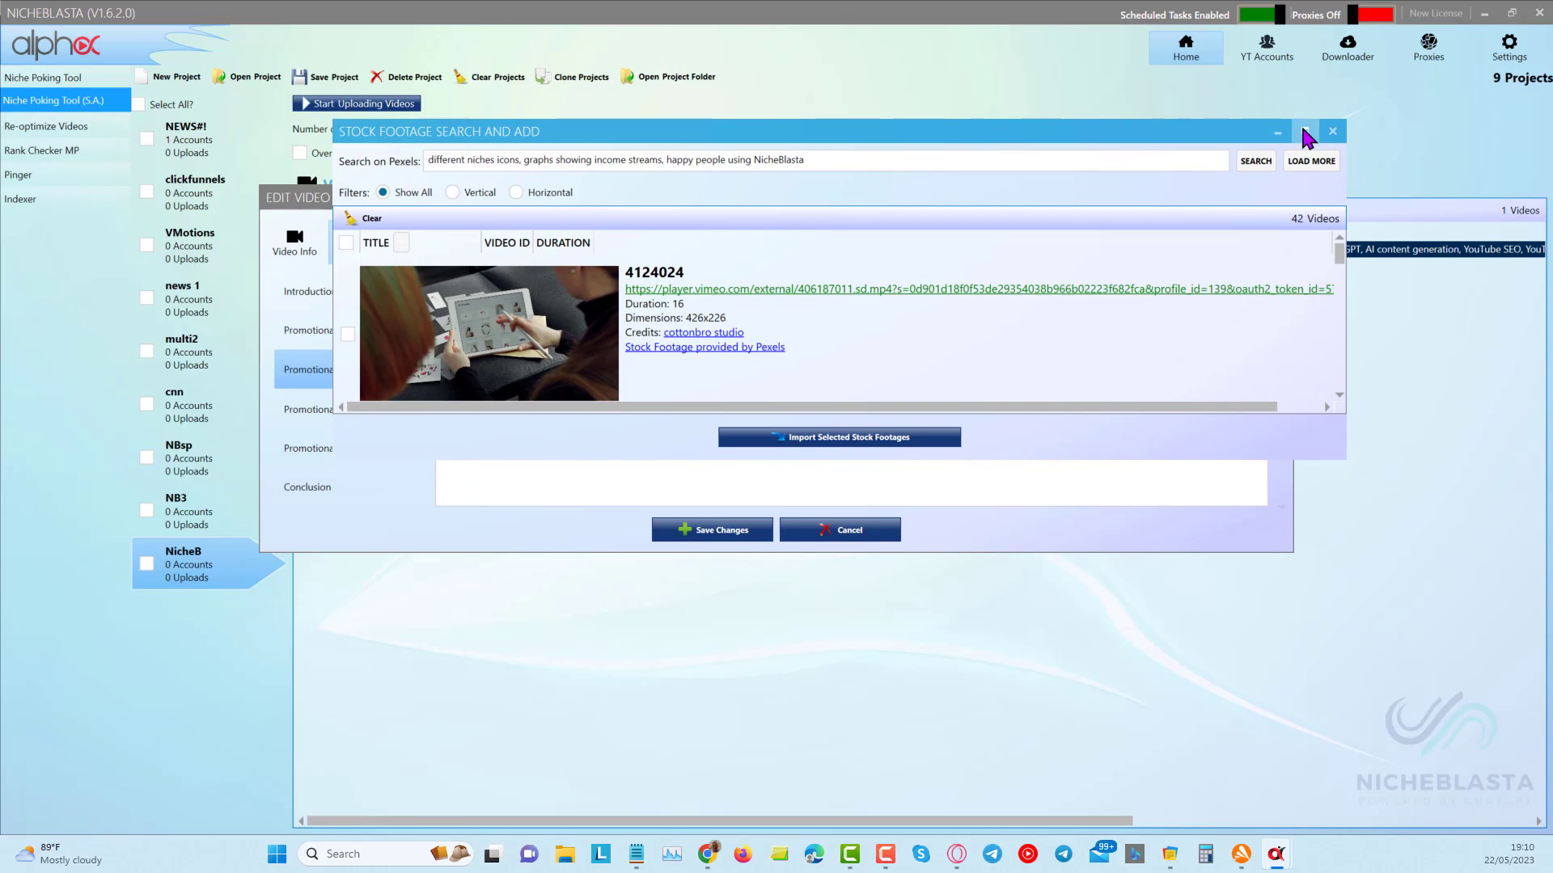
{"action": "left_click", "coordinate": [1308, 129]}
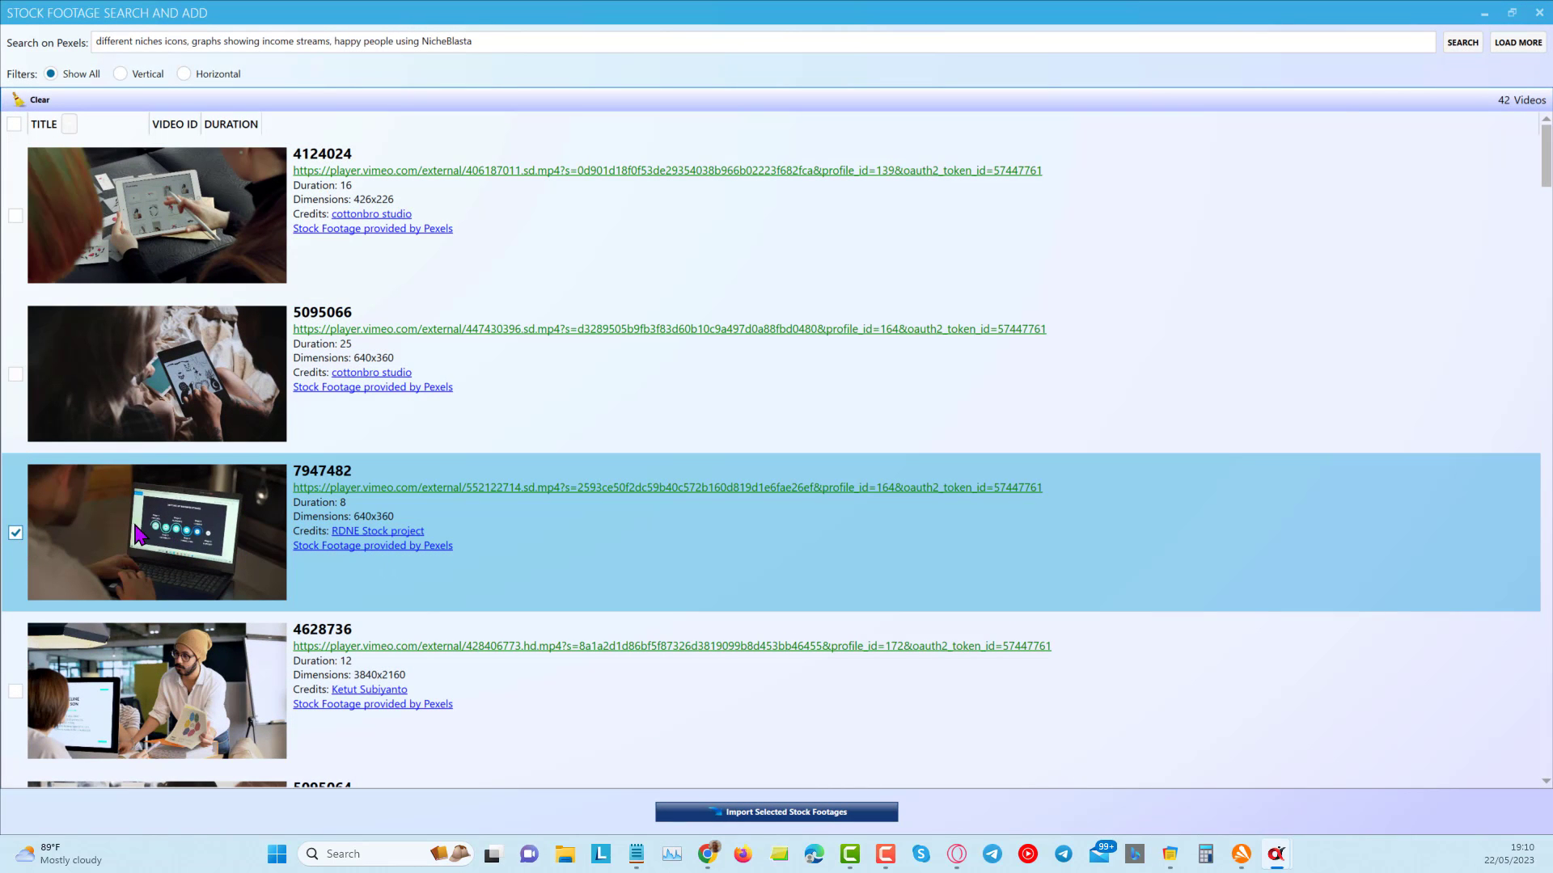
{"action": "left_click", "coordinate": [15, 690]}
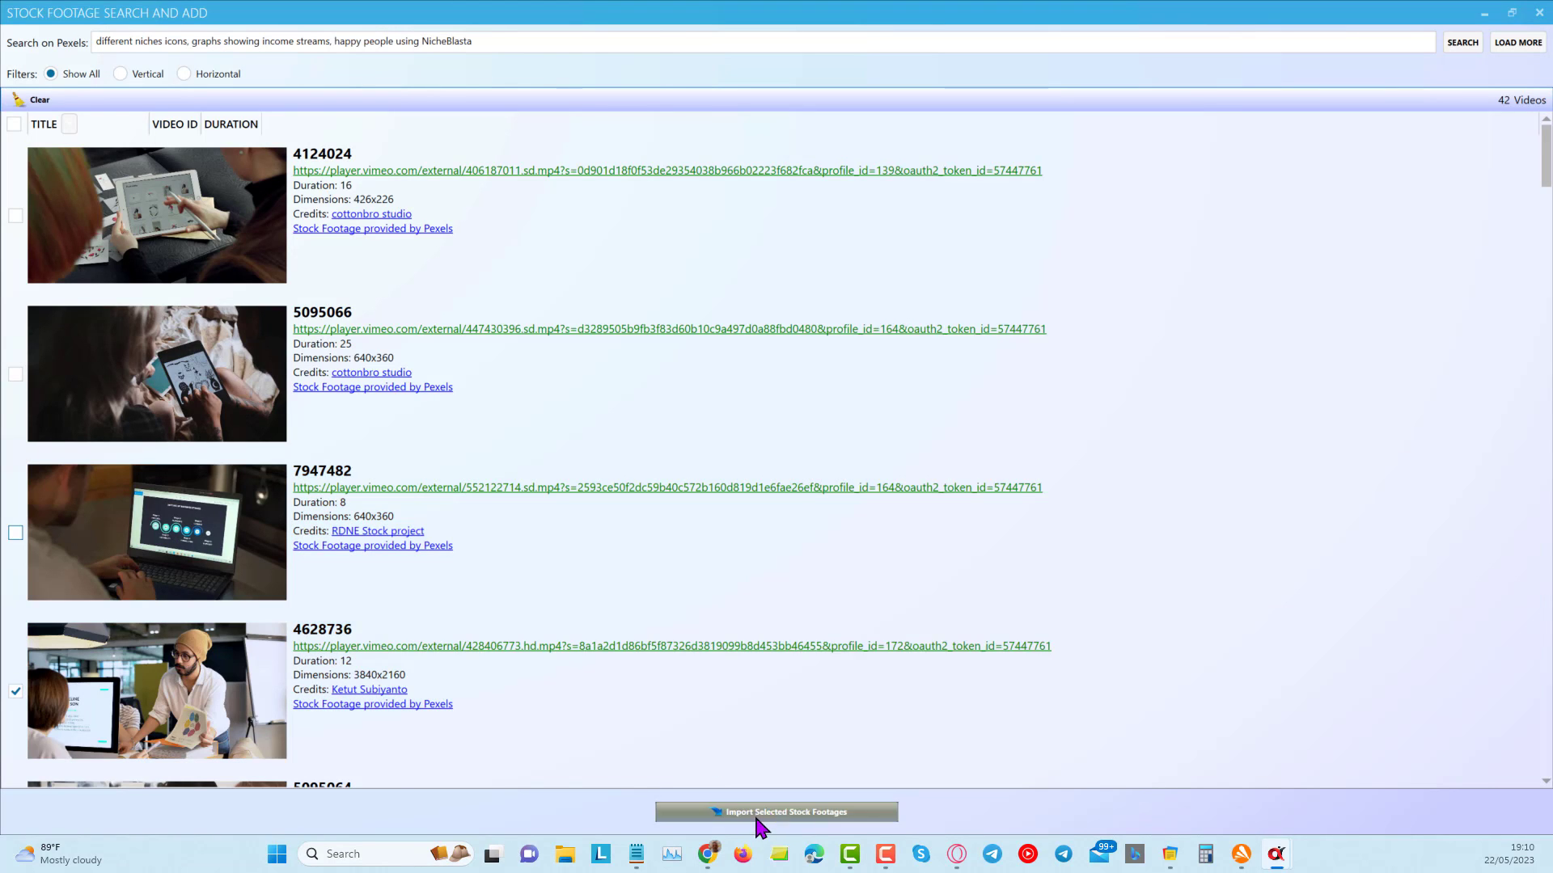
{"action": "left_click", "coordinate": [762, 812]}
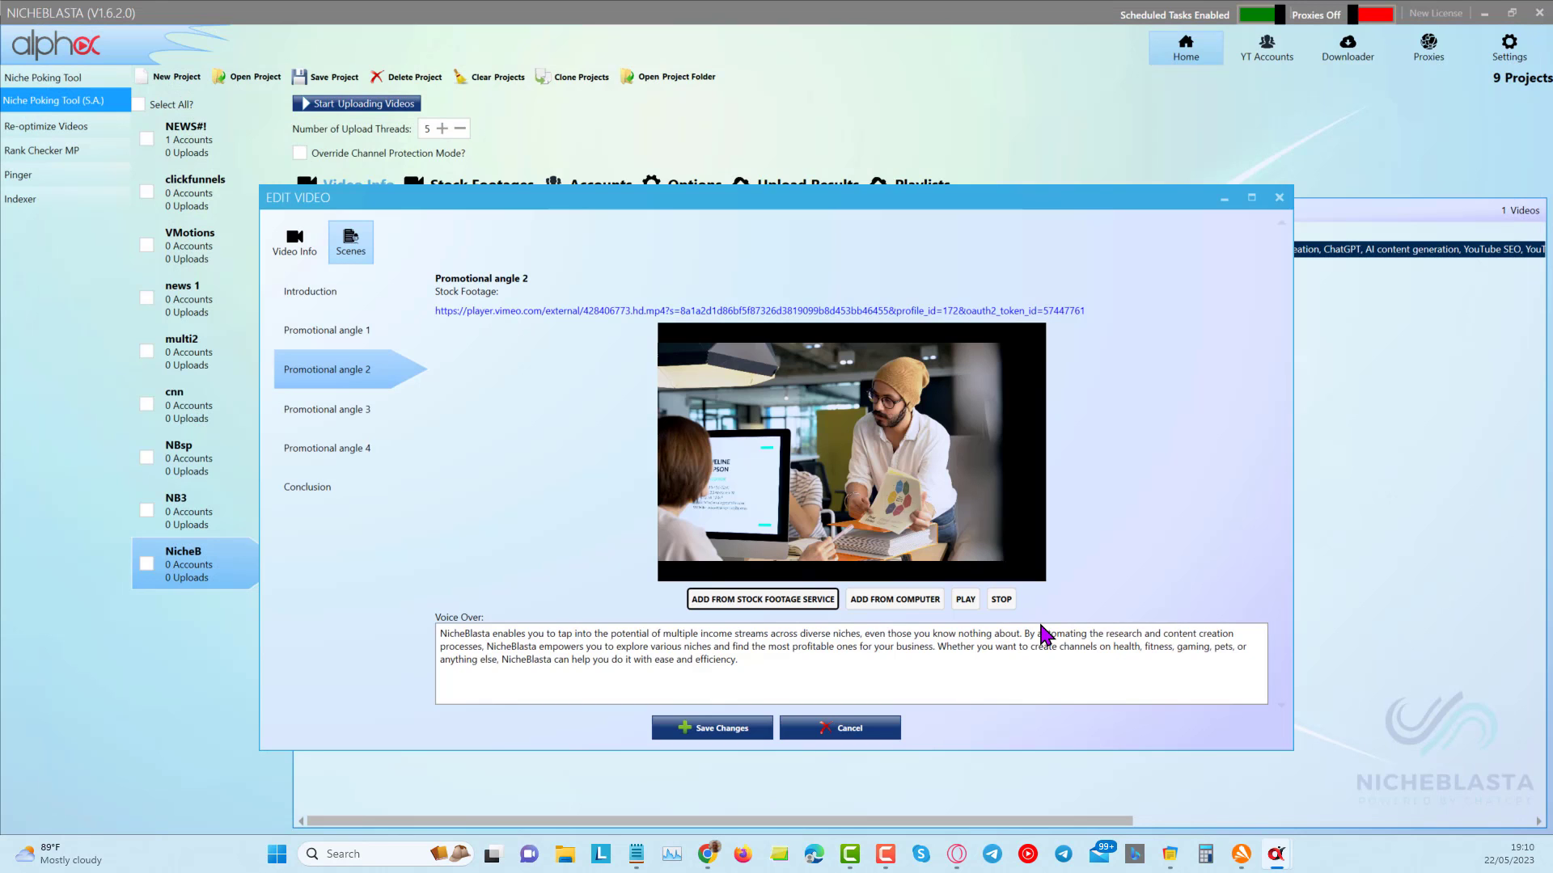
Step: Search Pexels for 'passive income' and import clip 5981203 into Promotional angle 3
{"action": "left_click", "coordinate": [299, 416]}
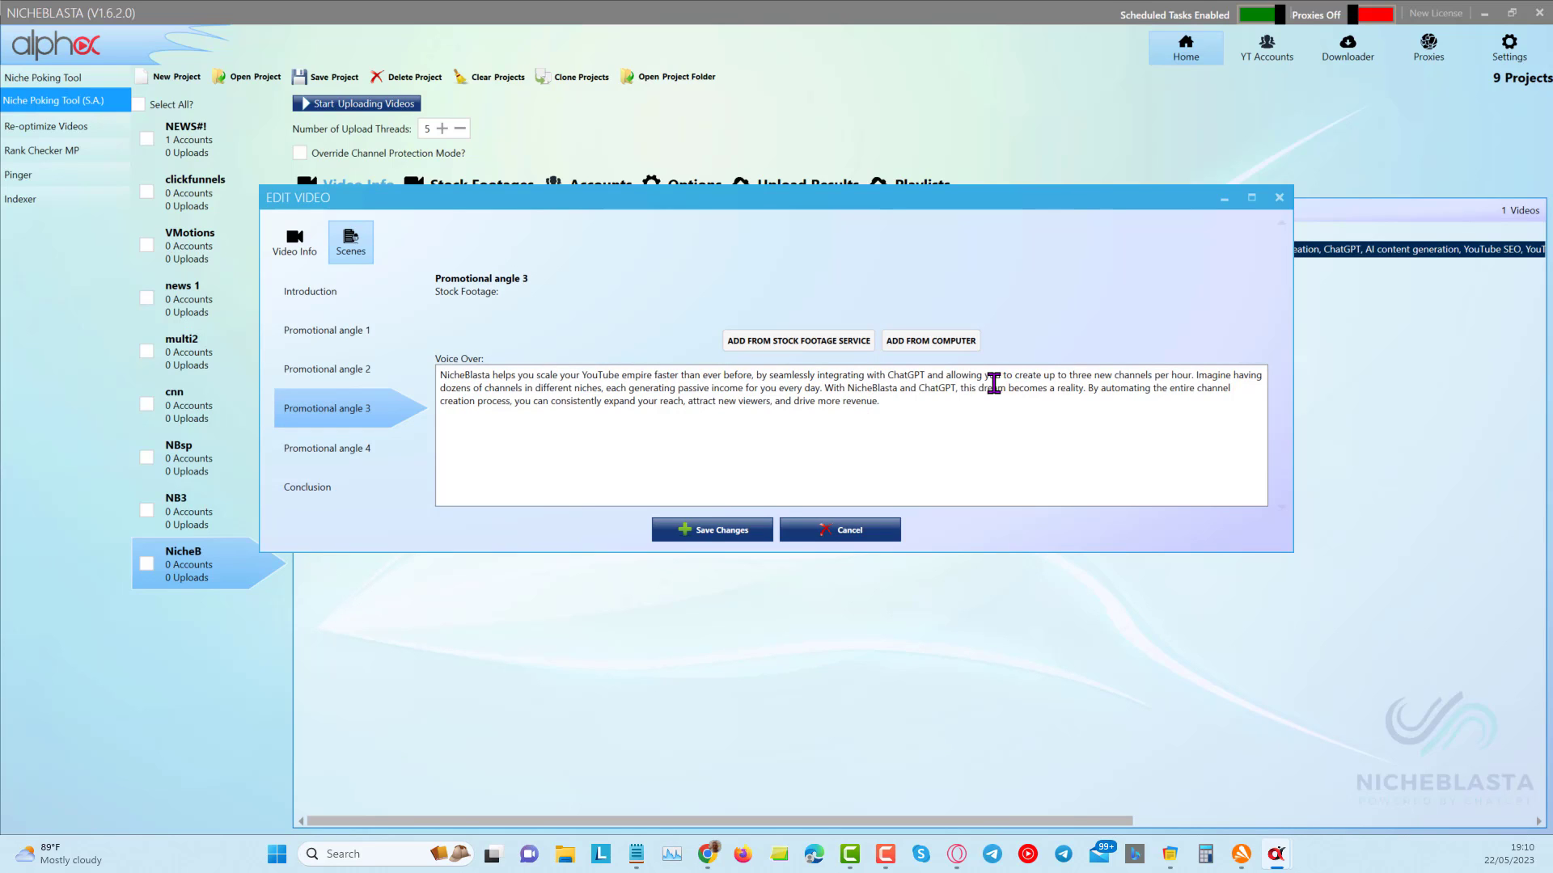
{"action": "left_click", "coordinate": [799, 341]}
{"action": "left_click_drag", "start_coordinate": [490, 41], "coordinate": [8, 45]}
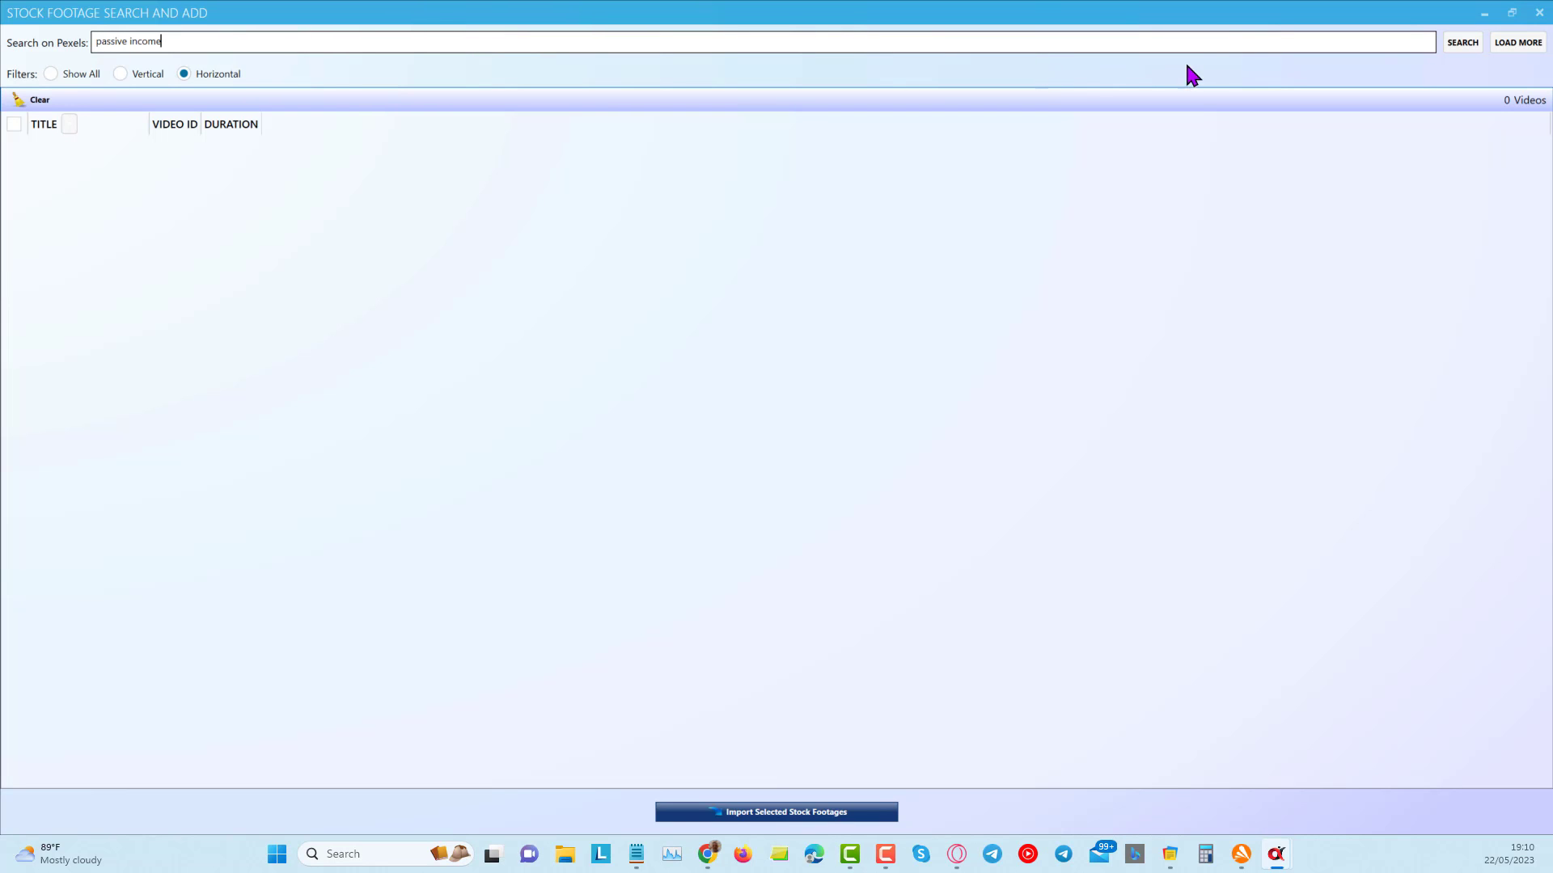
{"action": "left_click", "coordinate": [1461, 46]}
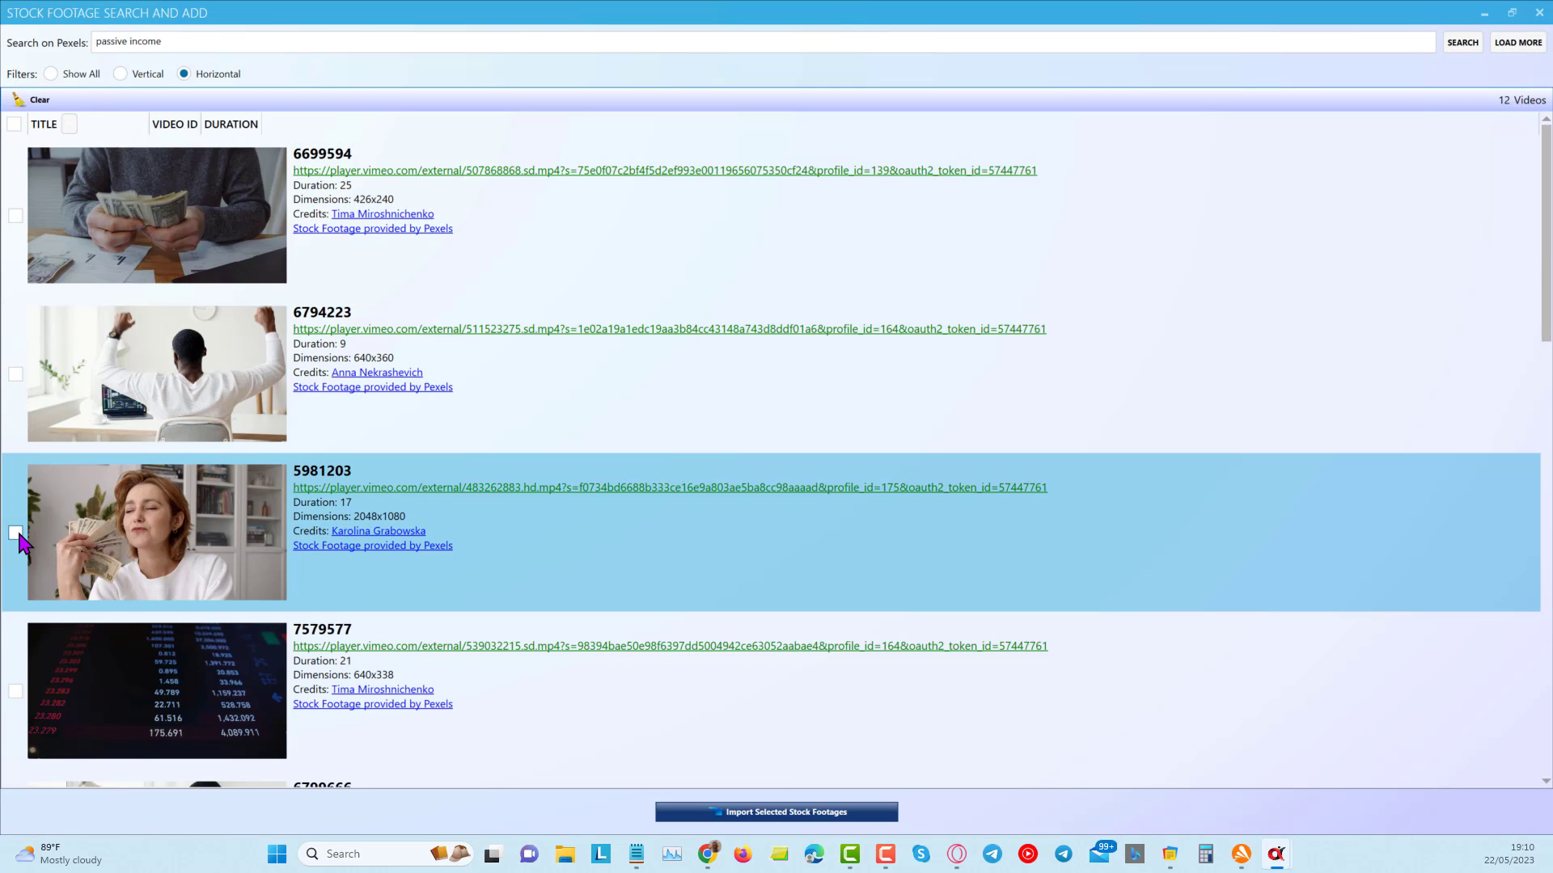
{"action": "left_click", "coordinate": [15, 532]}
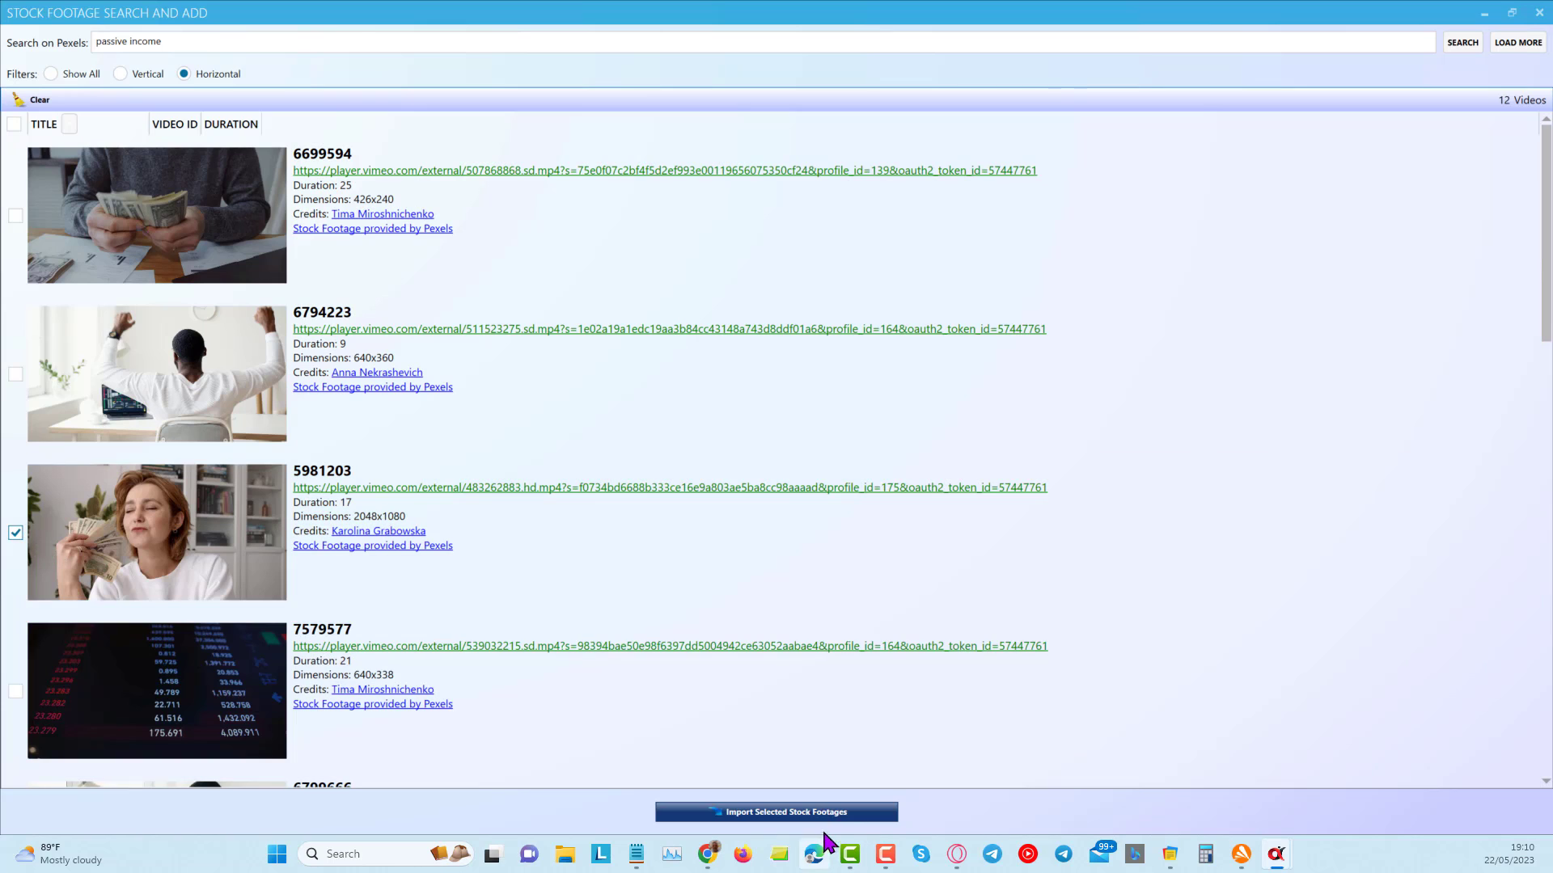
{"action": "left_click", "coordinate": [806, 812]}
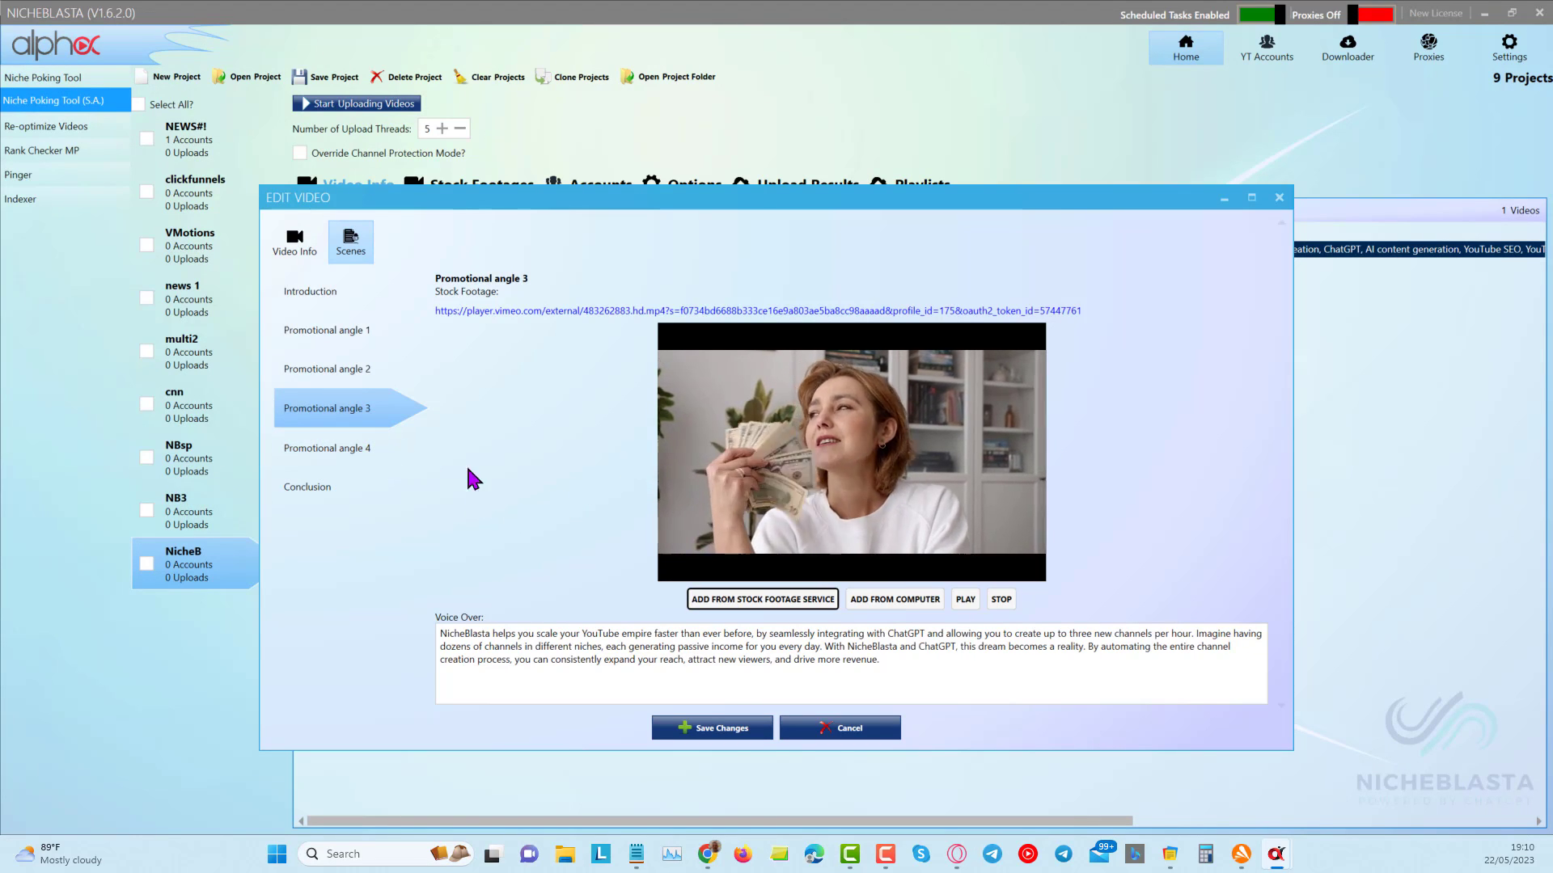
Step: Import Pexels clip 6794223 into Promotional angle 4, then switch to the Conclusion scene
{"action": "left_click", "coordinate": [326, 451]}
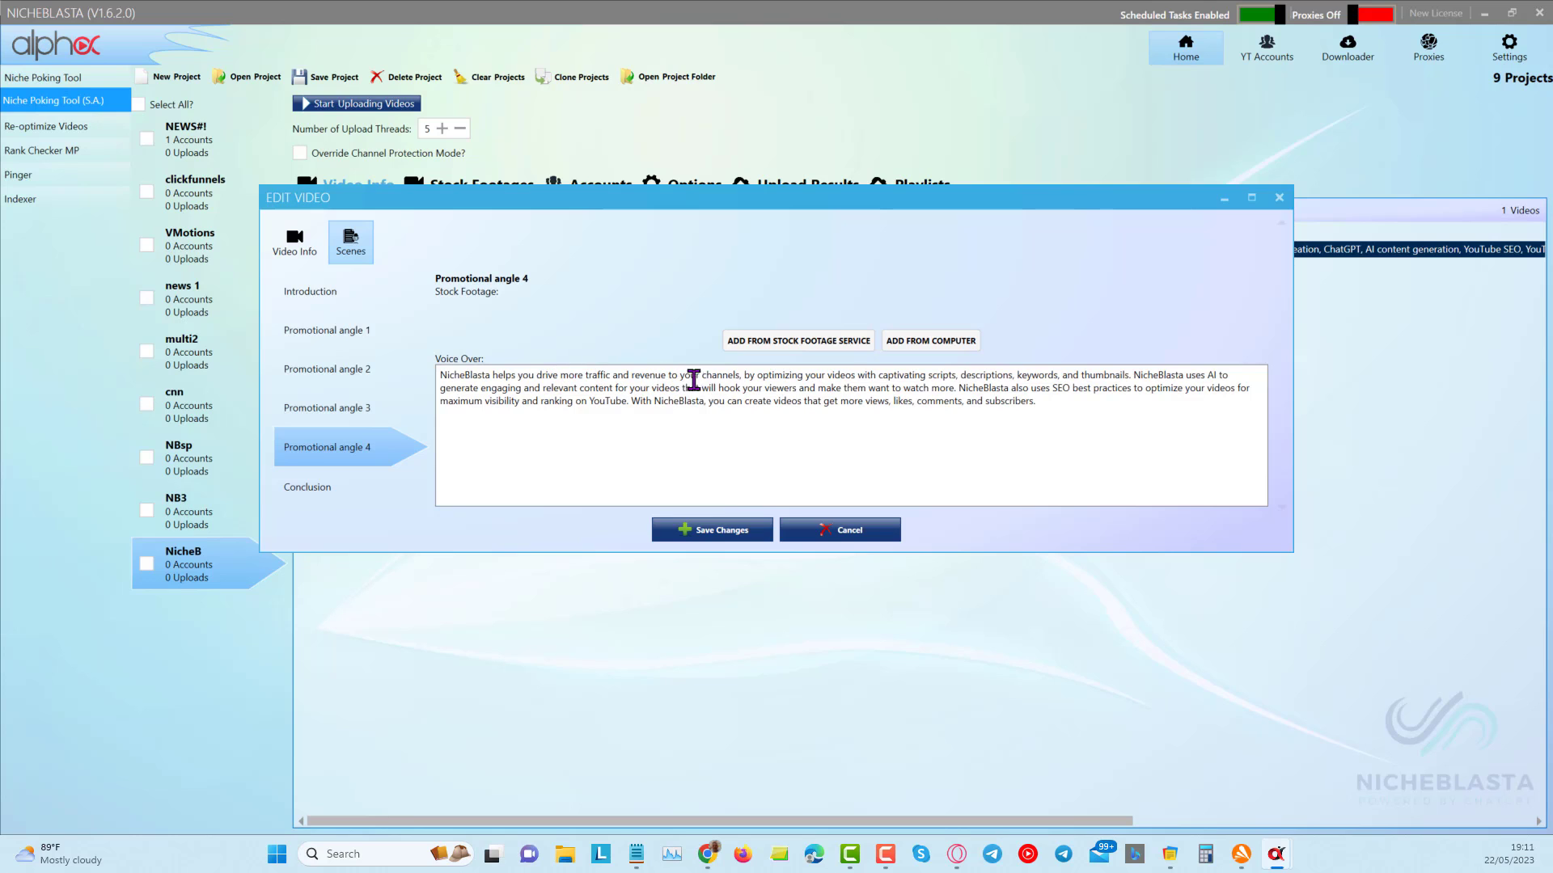
{"action": "left_click", "coordinate": [796, 346]}
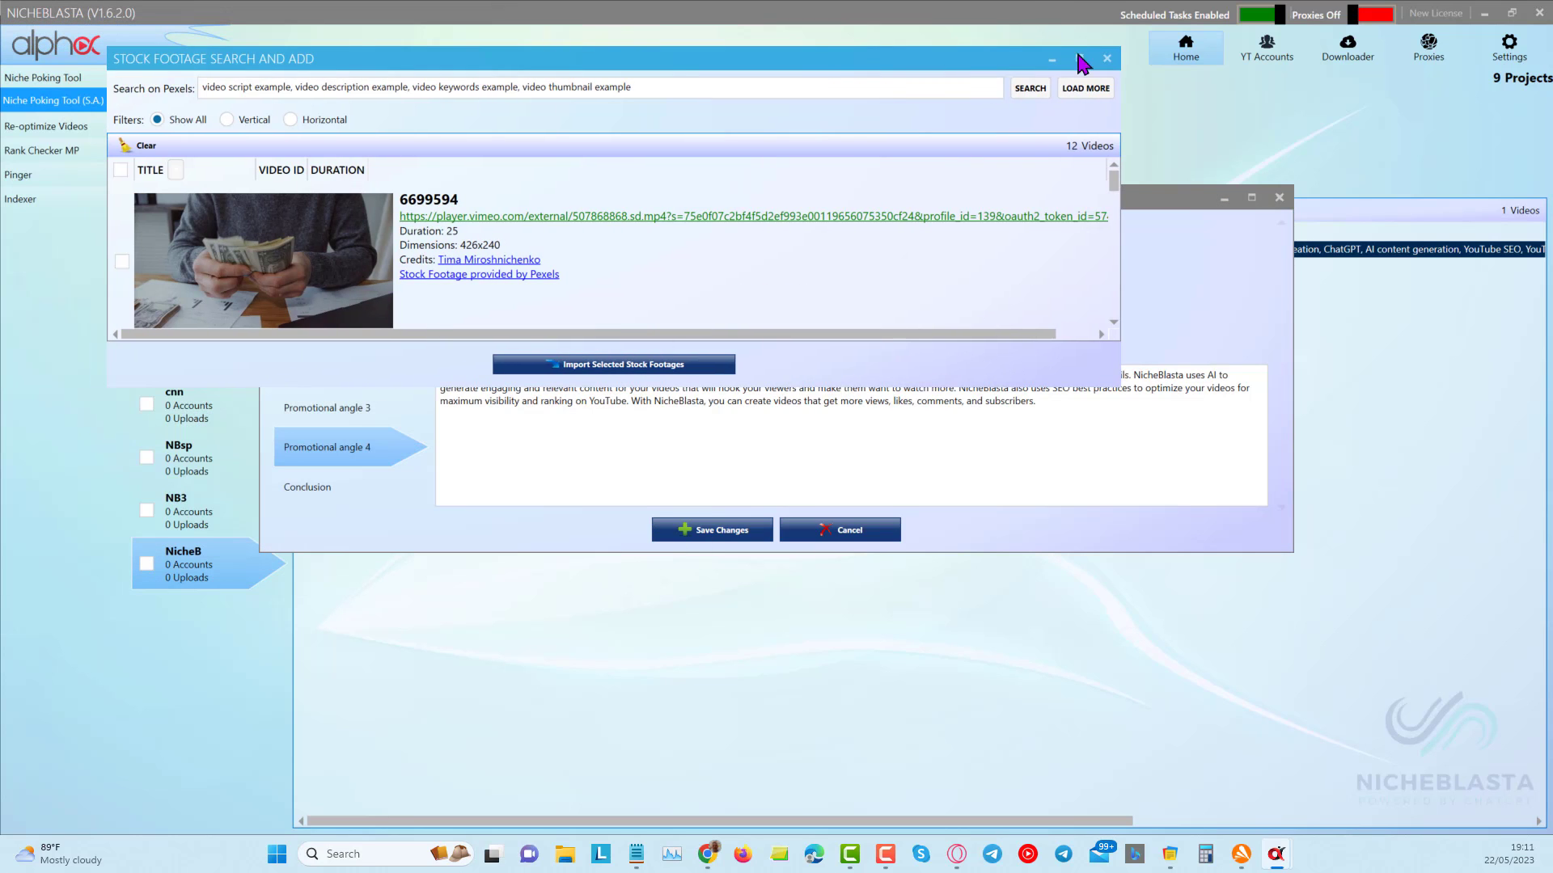
{"action": "left_click", "coordinate": [1094, 50]}
{"action": "left_click", "coordinate": [15, 374]}
{"action": "left_click", "coordinate": [788, 813]}
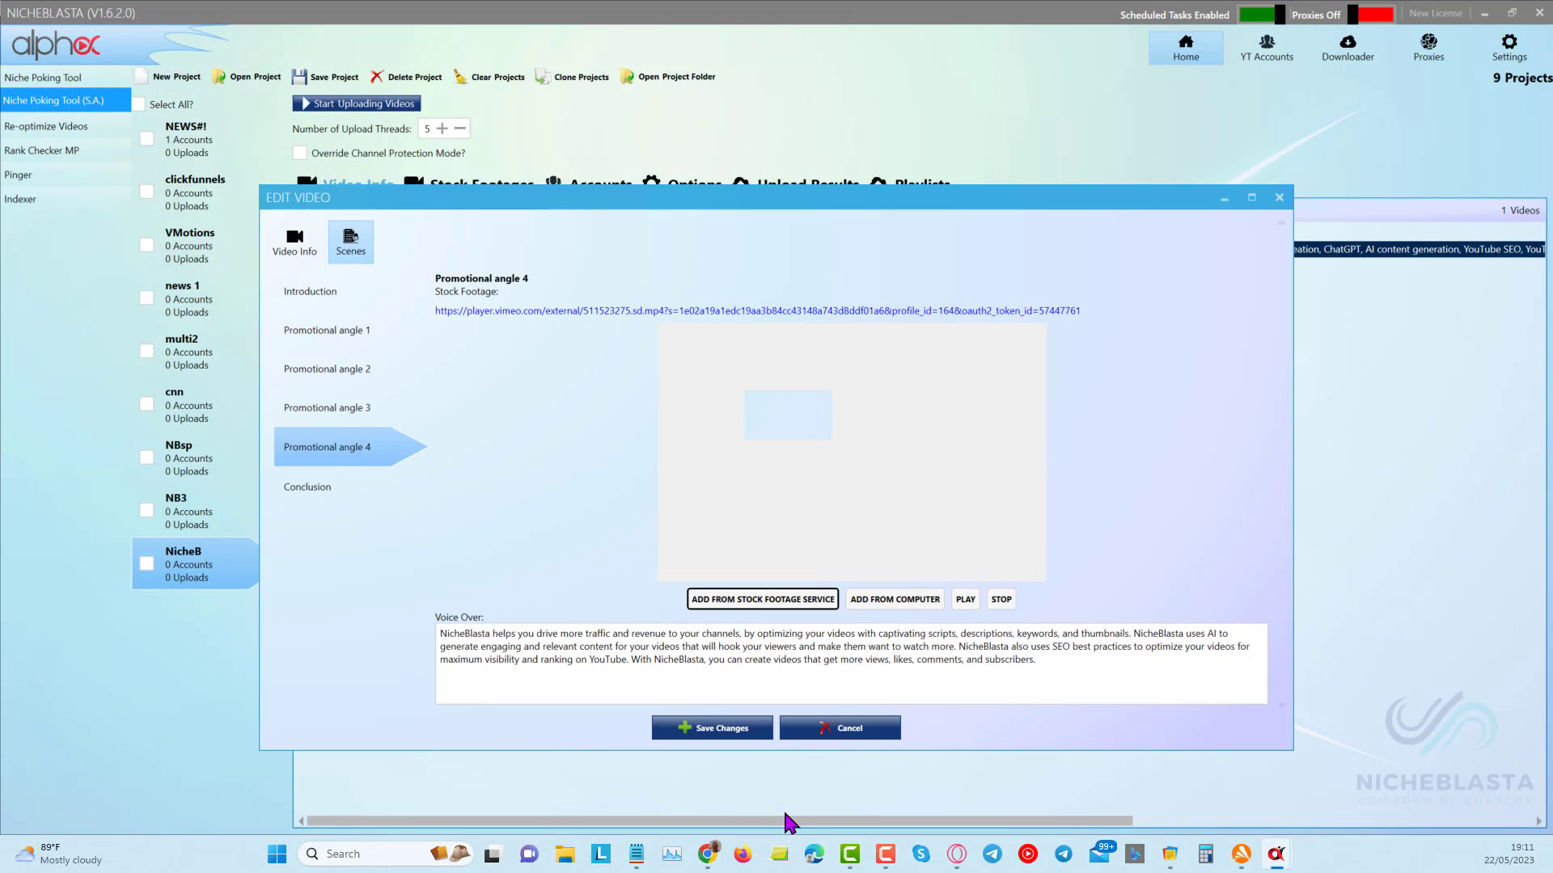
{"action": "left_click", "coordinate": [313, 495]}
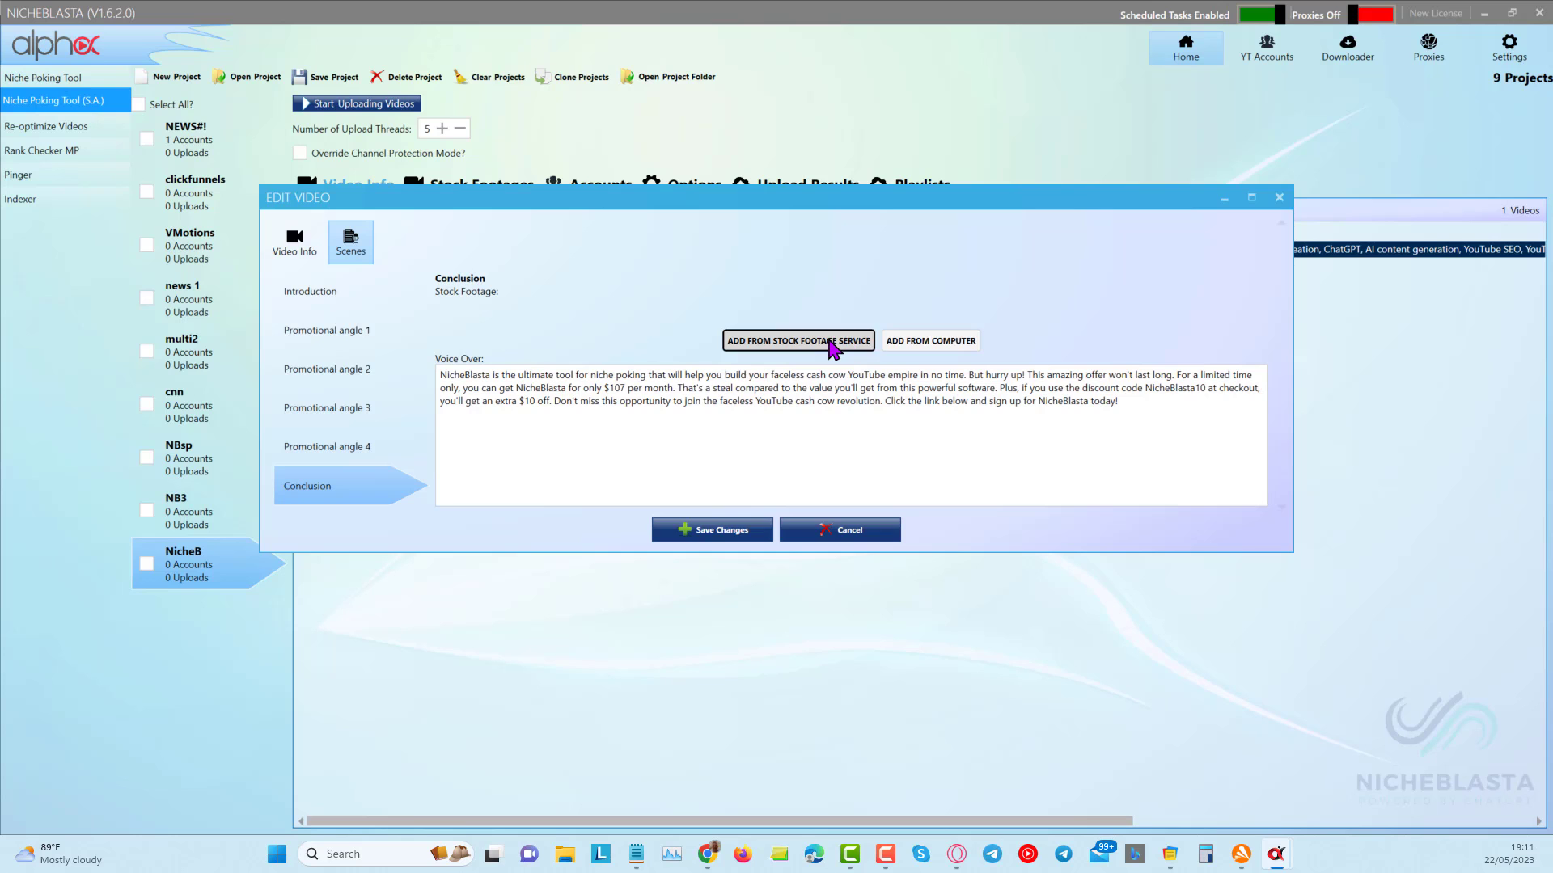
Step: Import stock clip 6699594 of hands counting cash into the Conclusion scene
{"action": "left_click", "coordinate": [832, 347]}
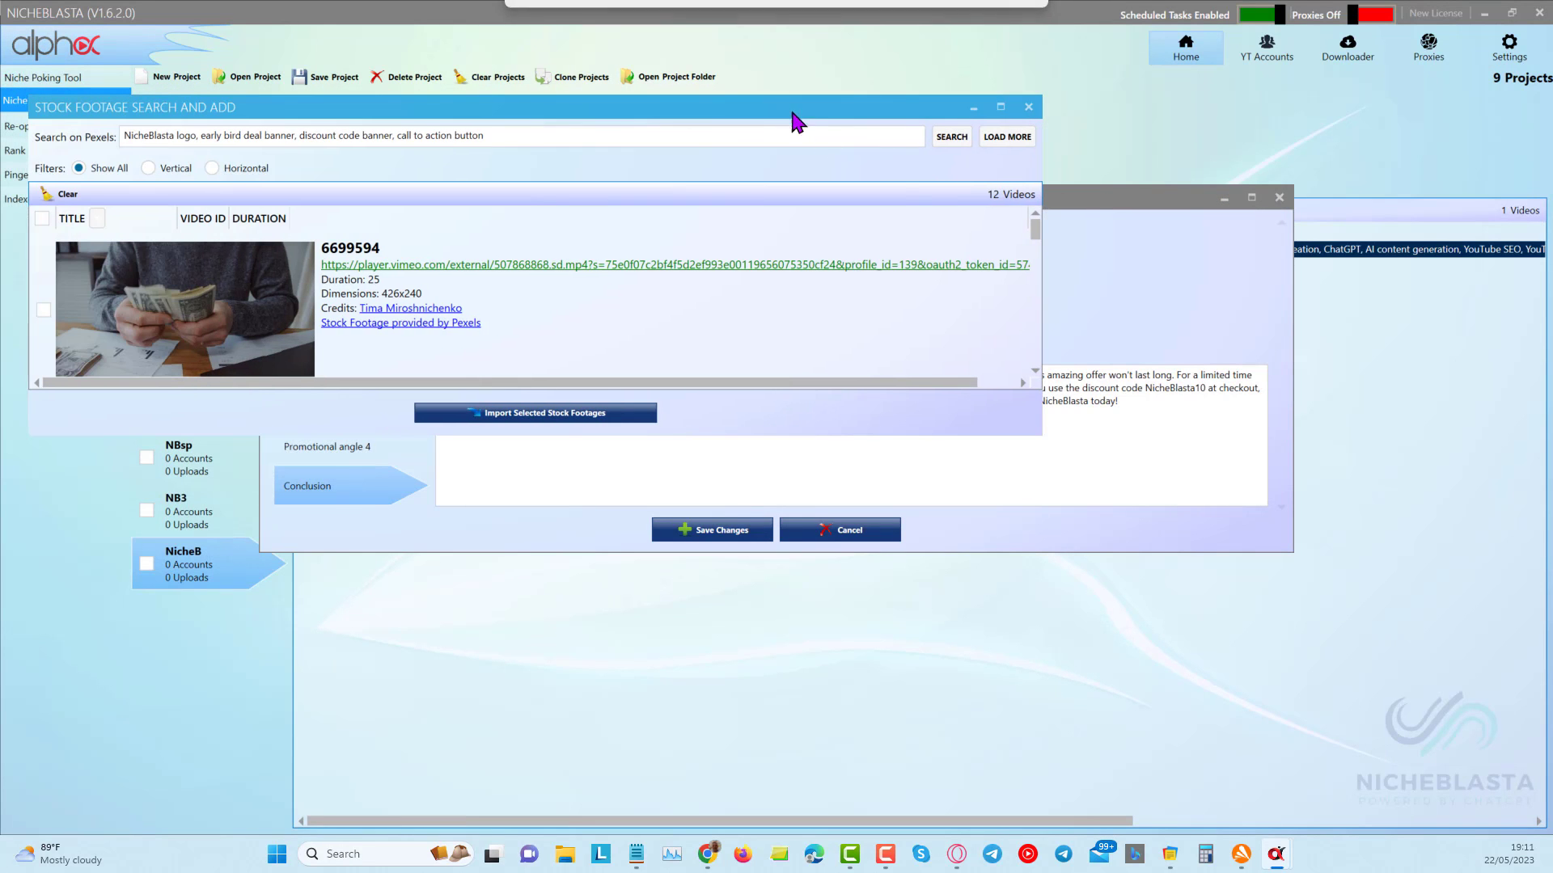
{"action": "left_click", "coordinate": [1001, 107]}
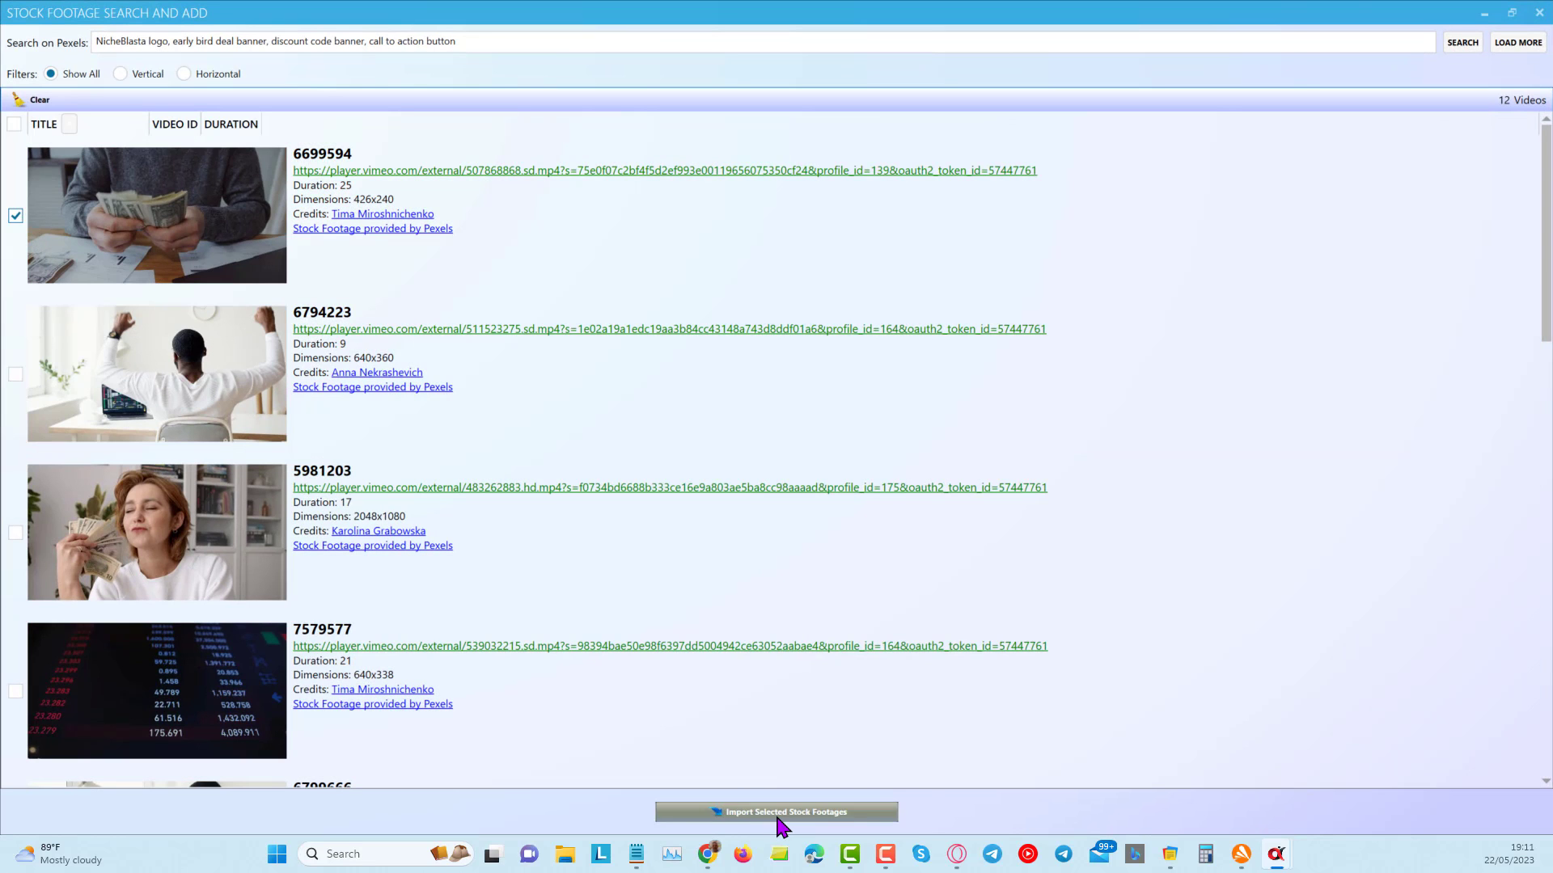
{"action": "left_click", "coordinate": [780, 813]}
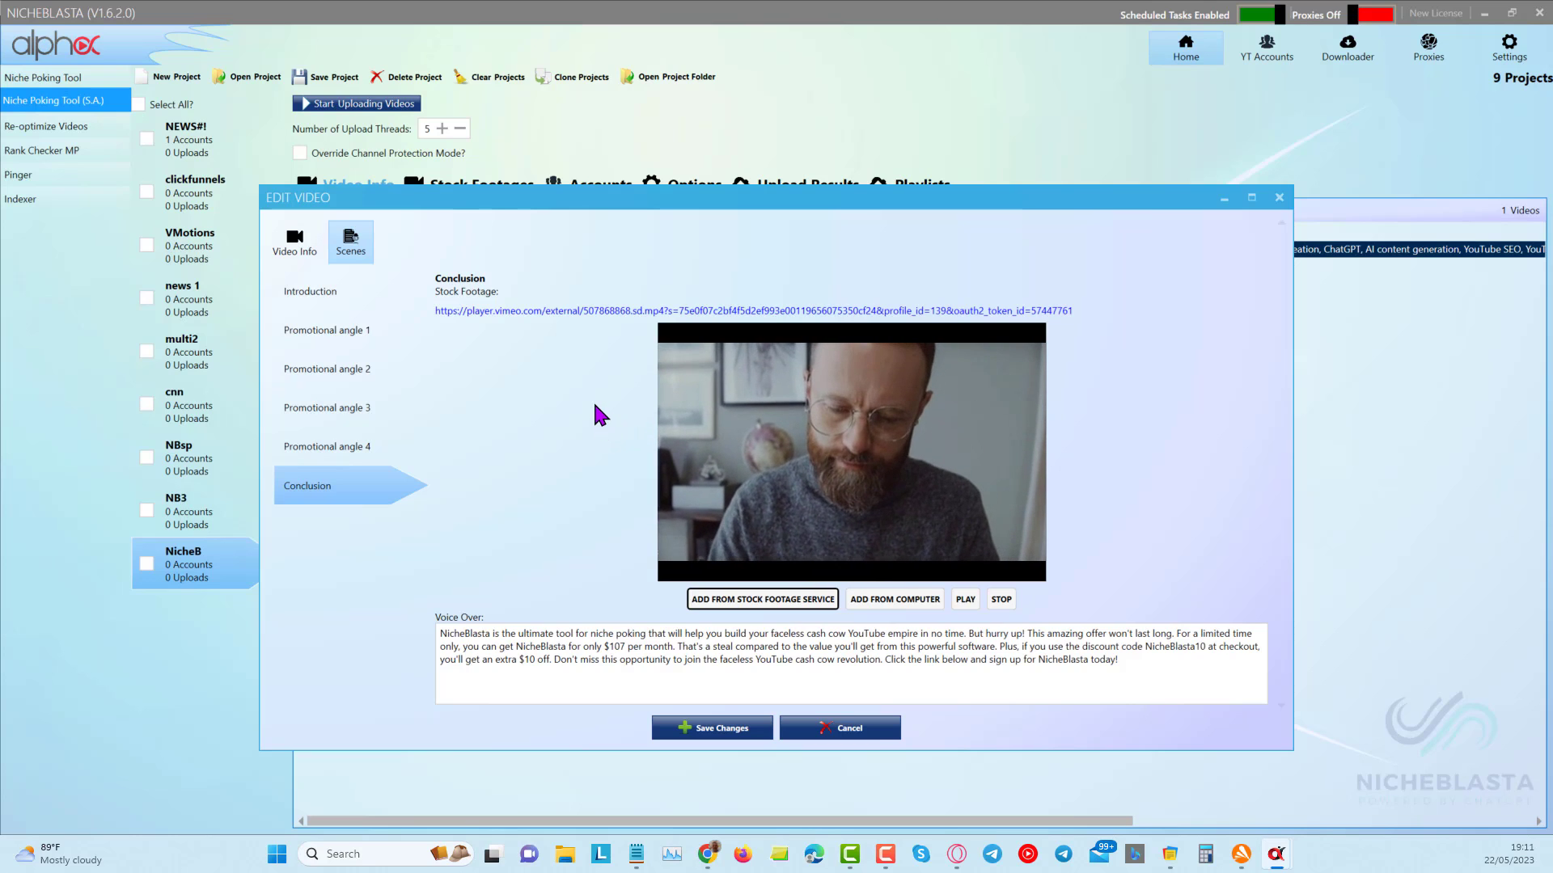
Step: Save the scene edits, attempt an upload, dismiss the no-accounts notice, and view Accounts
{"action": "left_click", "coordinate": [730, 732]}
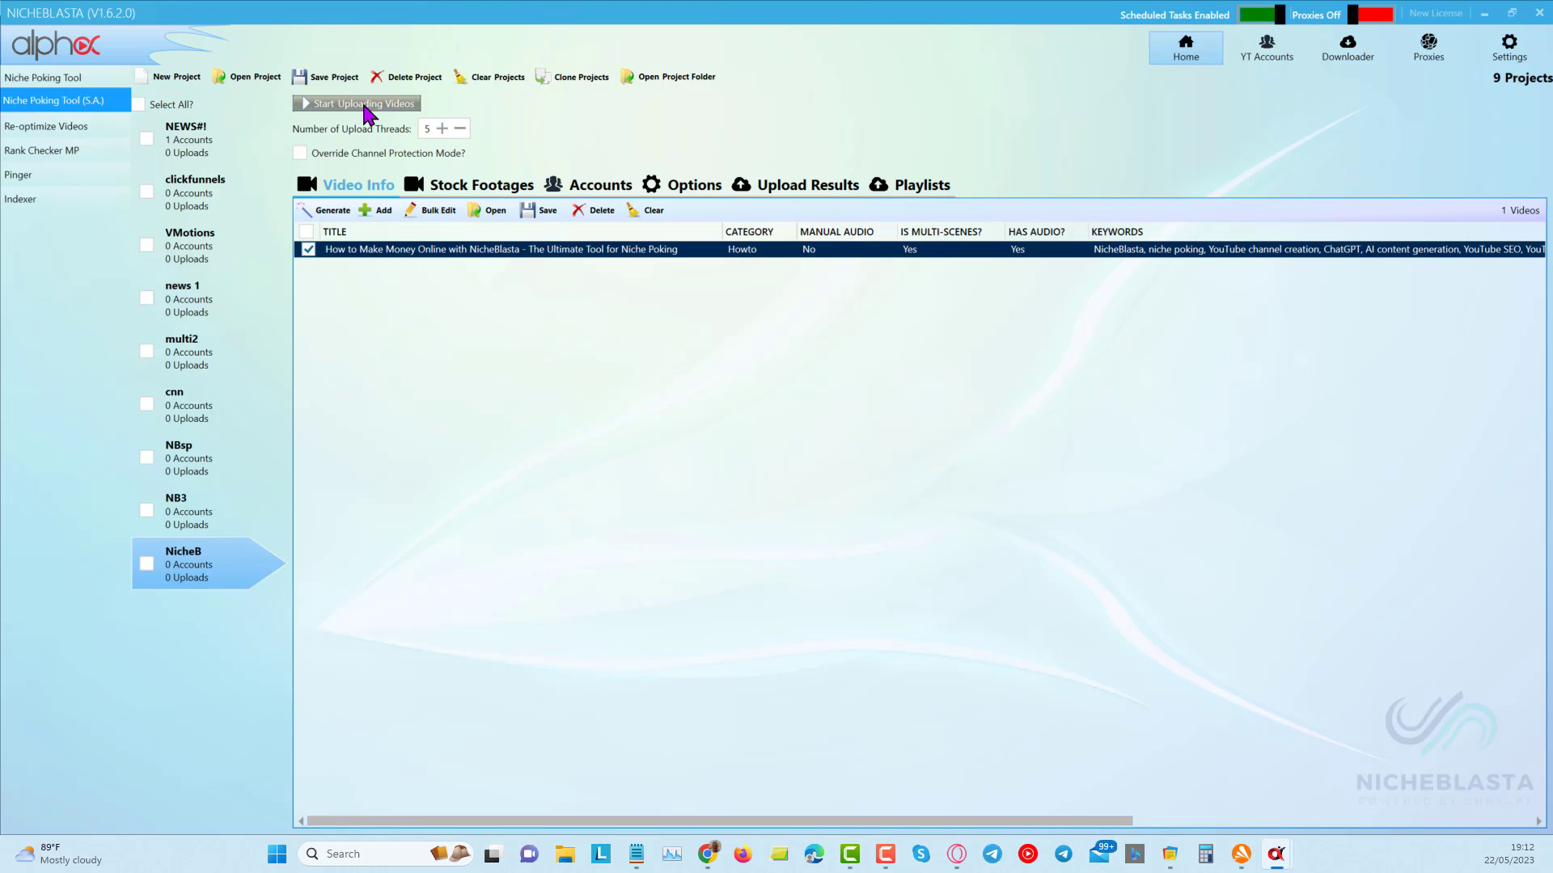
{"action": "left_click", "coordinate": [364, 105]}
{"action": "left_click", "coordinate": [892, 507]}
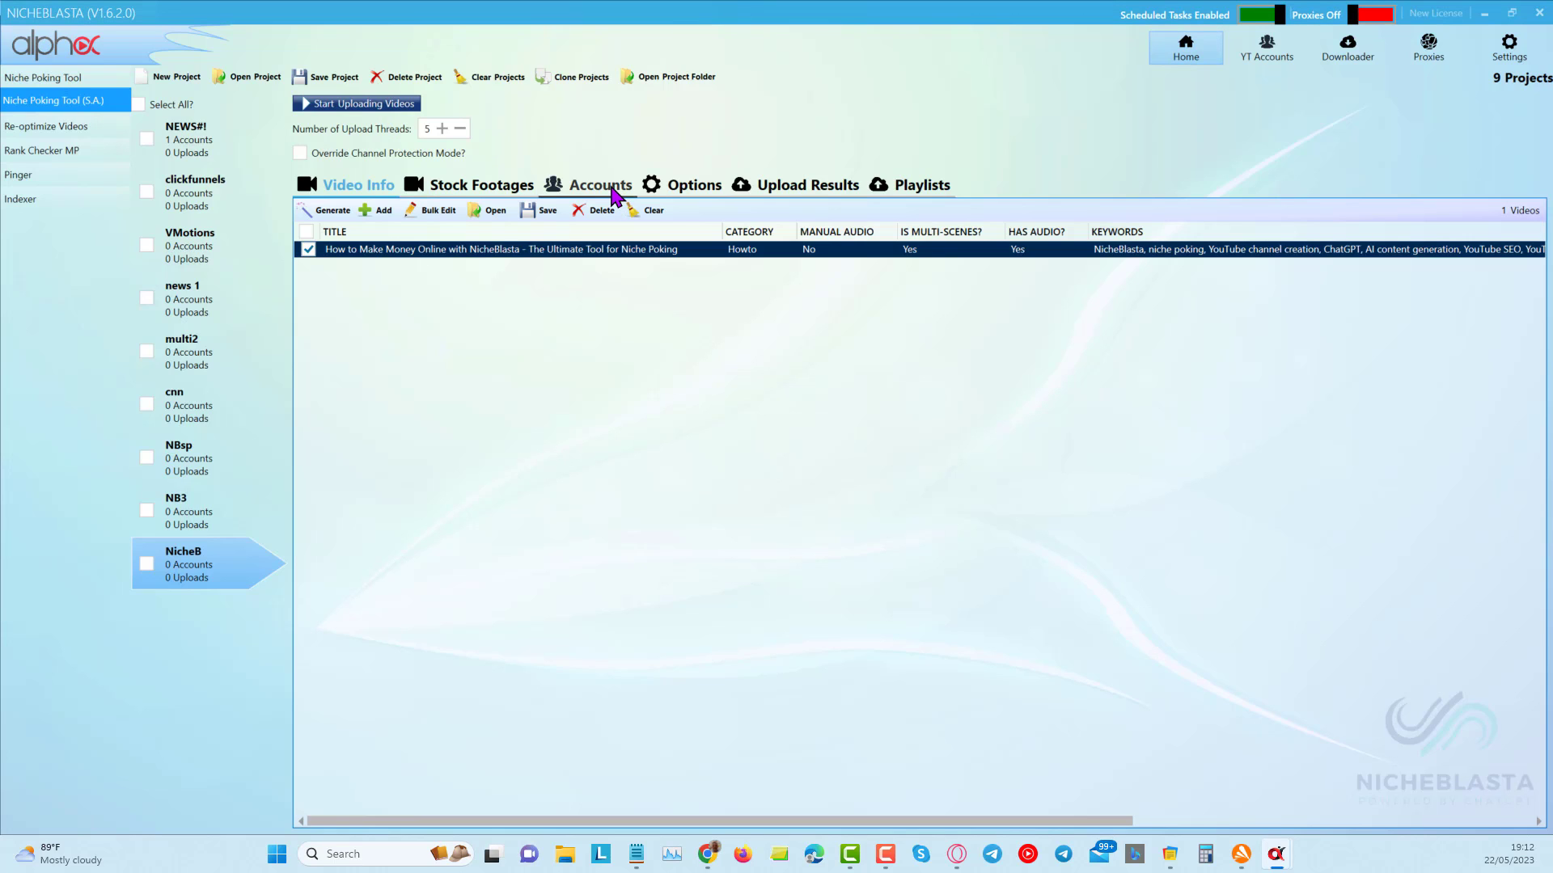
{"action": "left_click", "coordinate": [603, 187]}
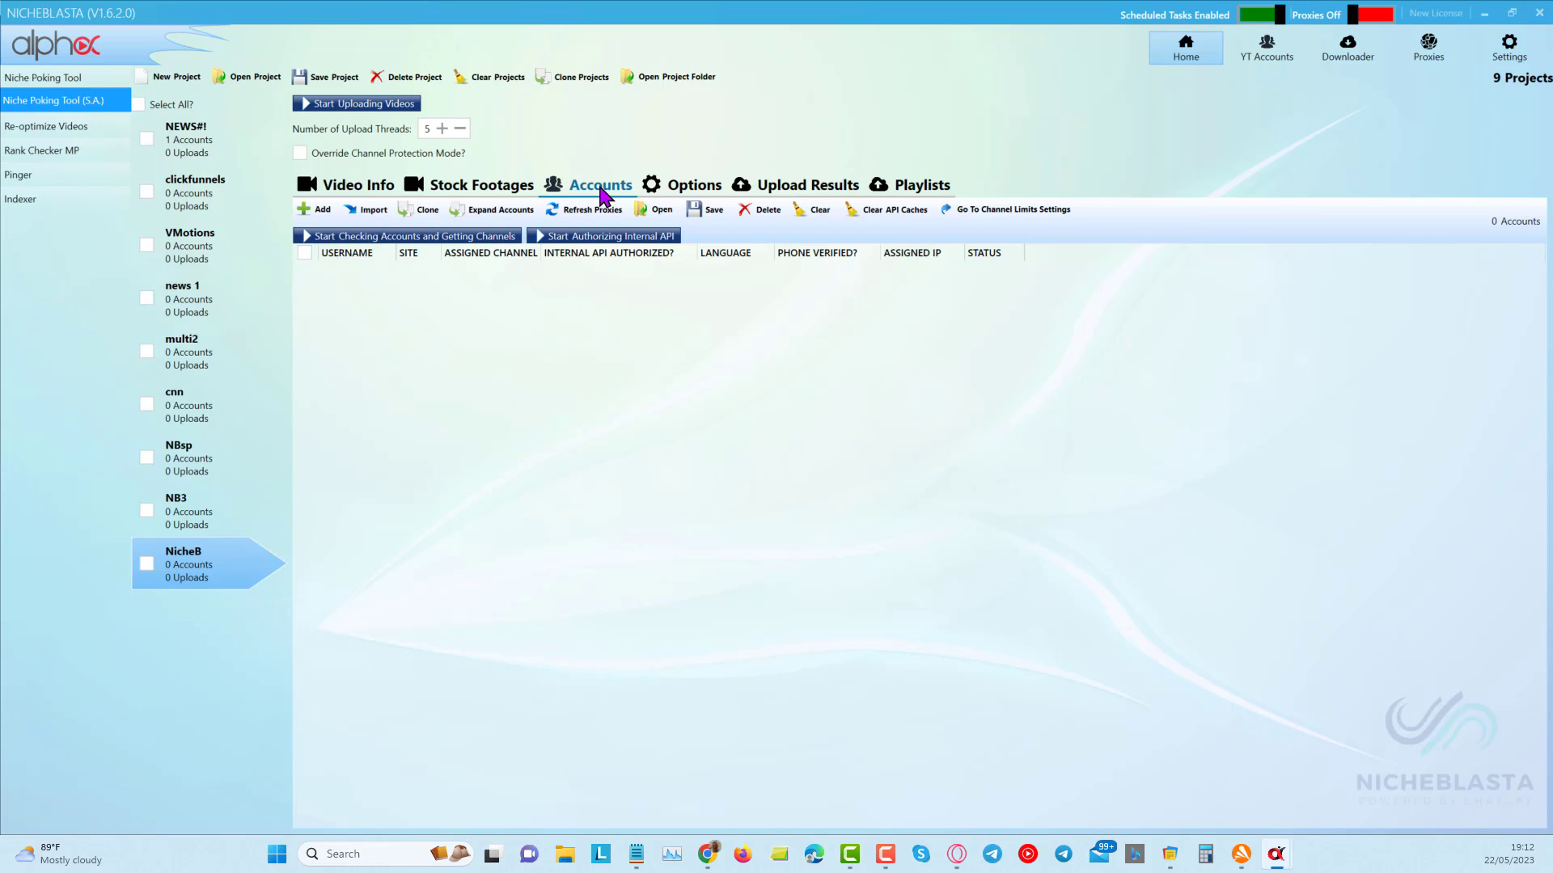
Step: Import the authorized YouTube channel account into NicheB and start uploading its video
{"action": "left_click", "coordinate": [372, 213]}
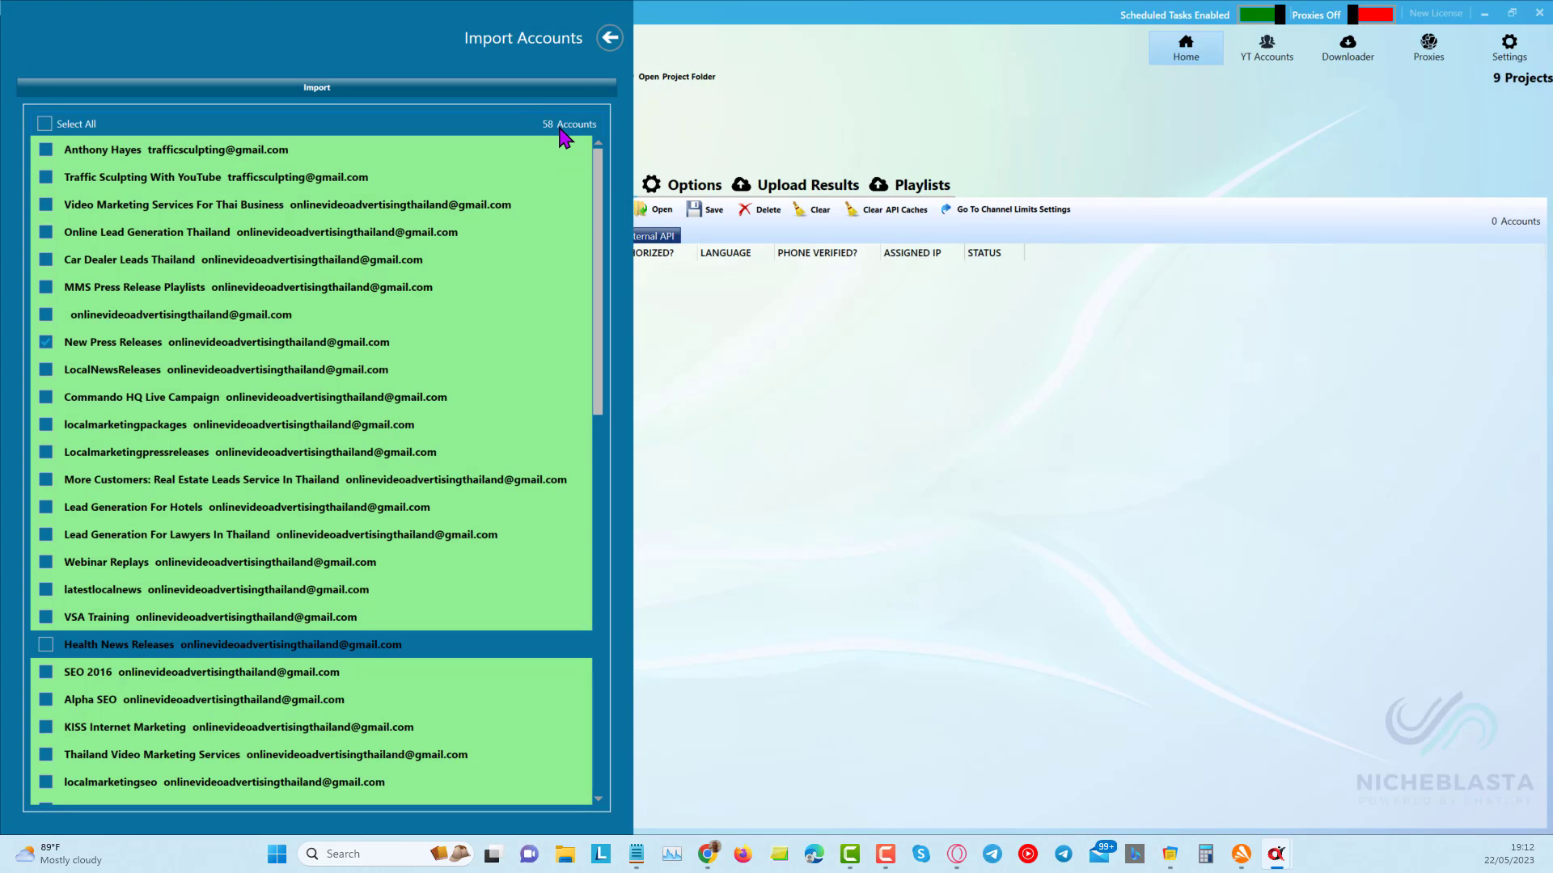
{"action": "left_click", "coordinate": [324, 91]}
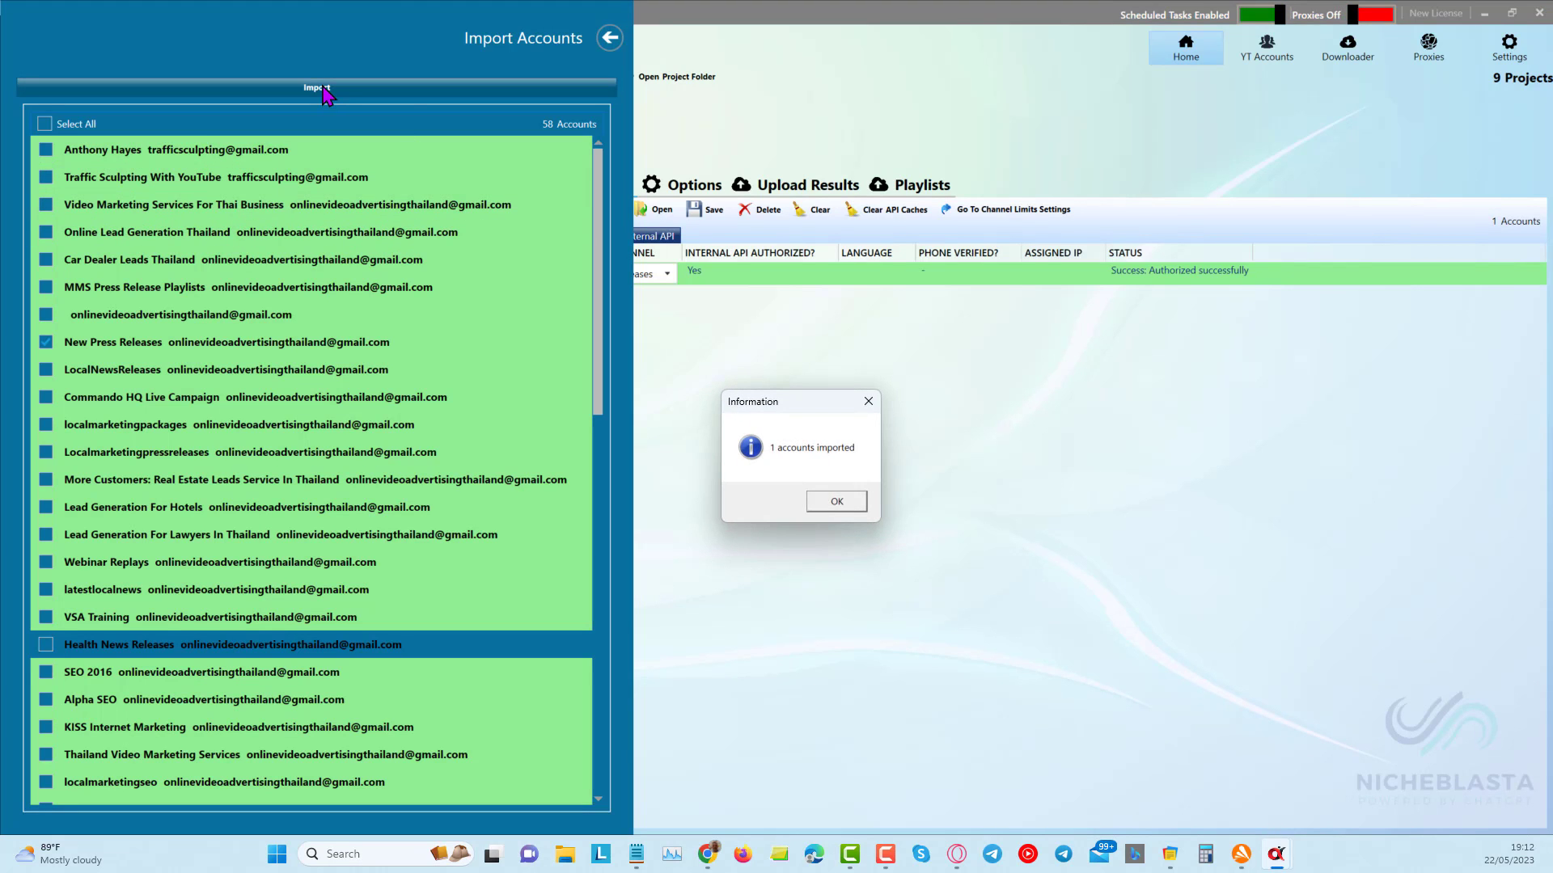
{"action": "left_click", "coordinate": [836, 502]}
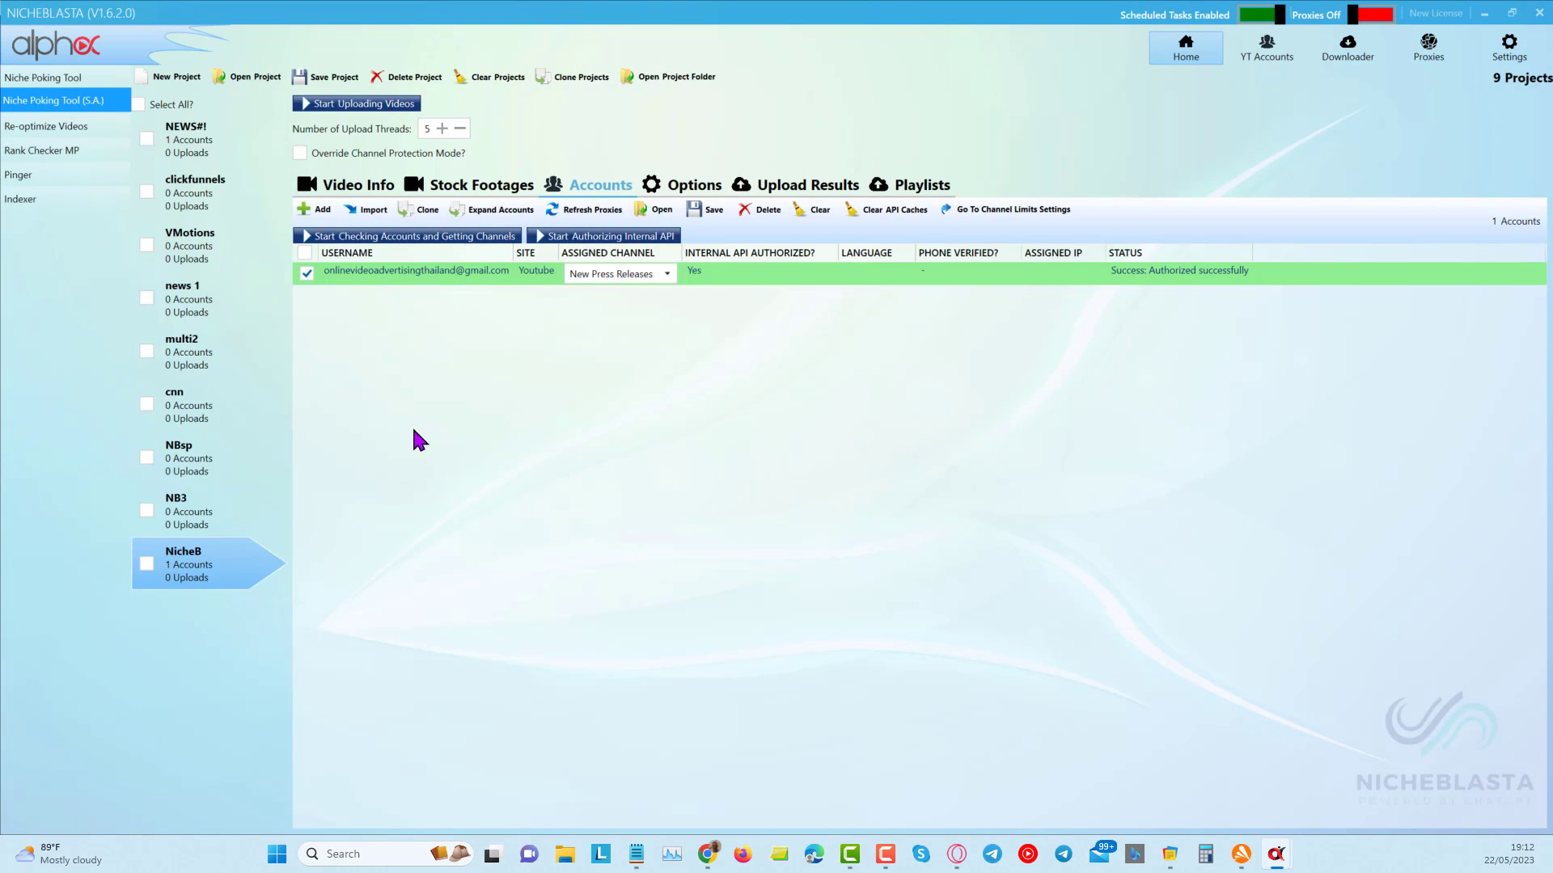
{"action": "left_click", "coordinate": [351, 108]}
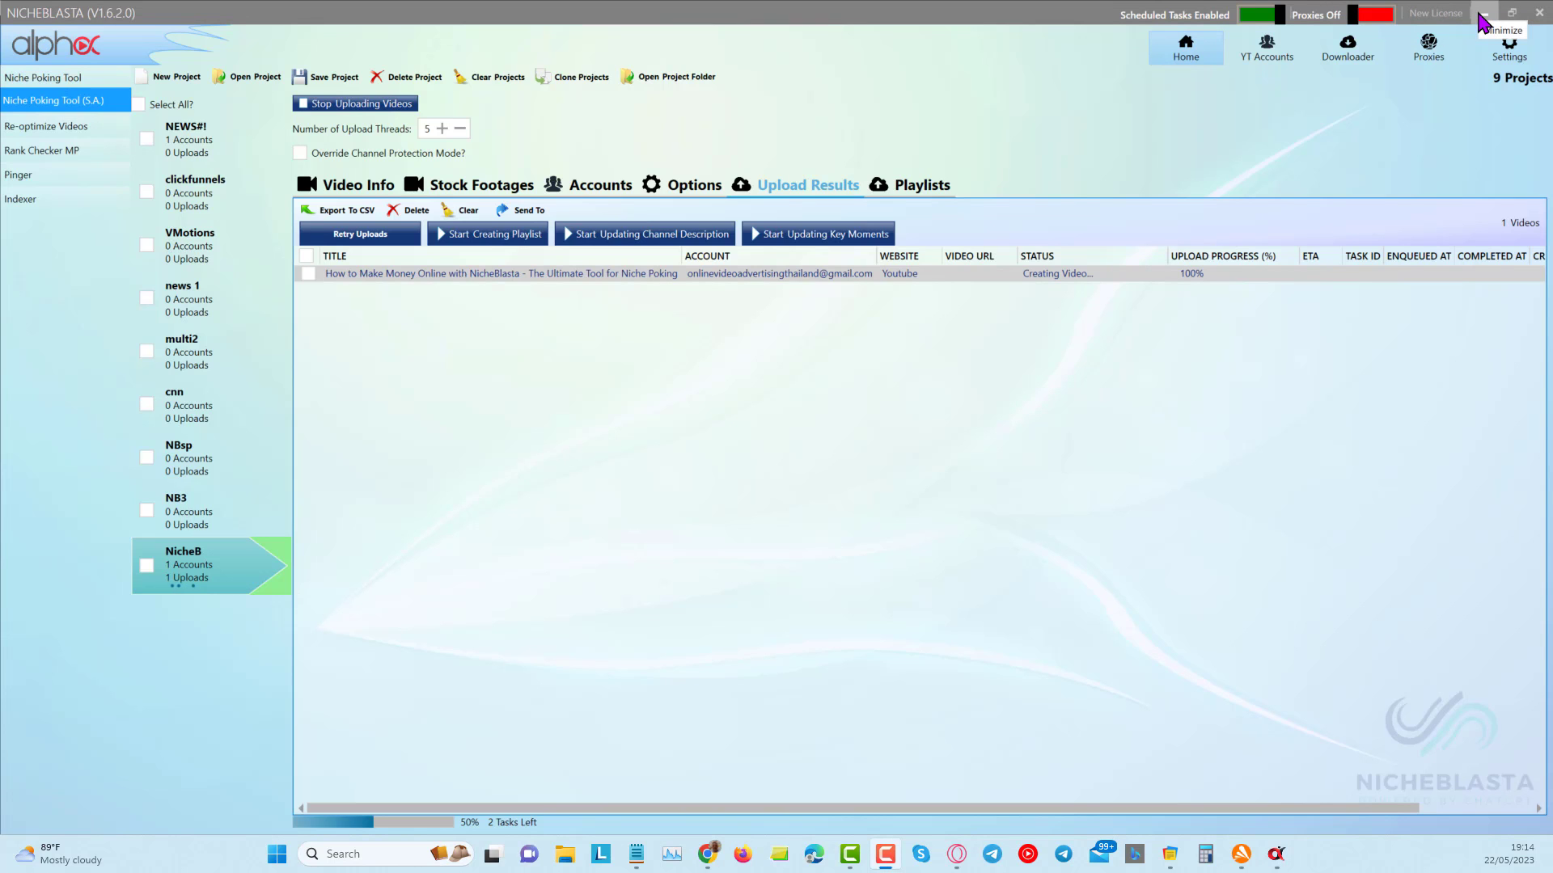
{"action": "left_click", "coordinate": [1483, 14]}
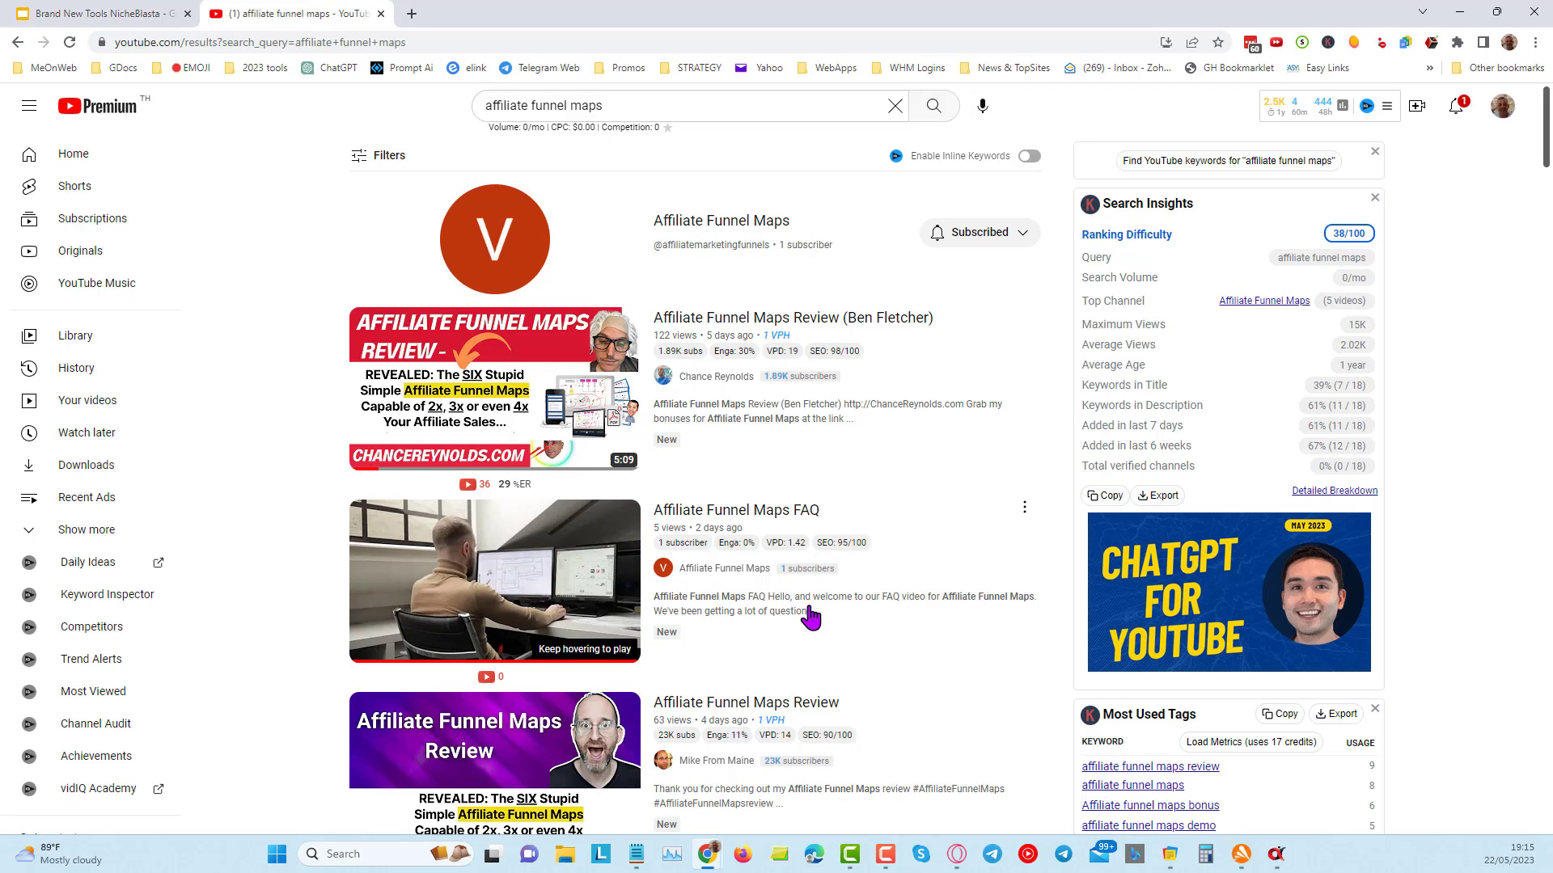
{"action": "scroll", "coordinate": [789, 558], "scroll_direction": "down", "scroll_amount": 2}
{"action": "scroll", "coordinate": [700, 415], "scroll_direction": "down", "scroll_amount": 2}
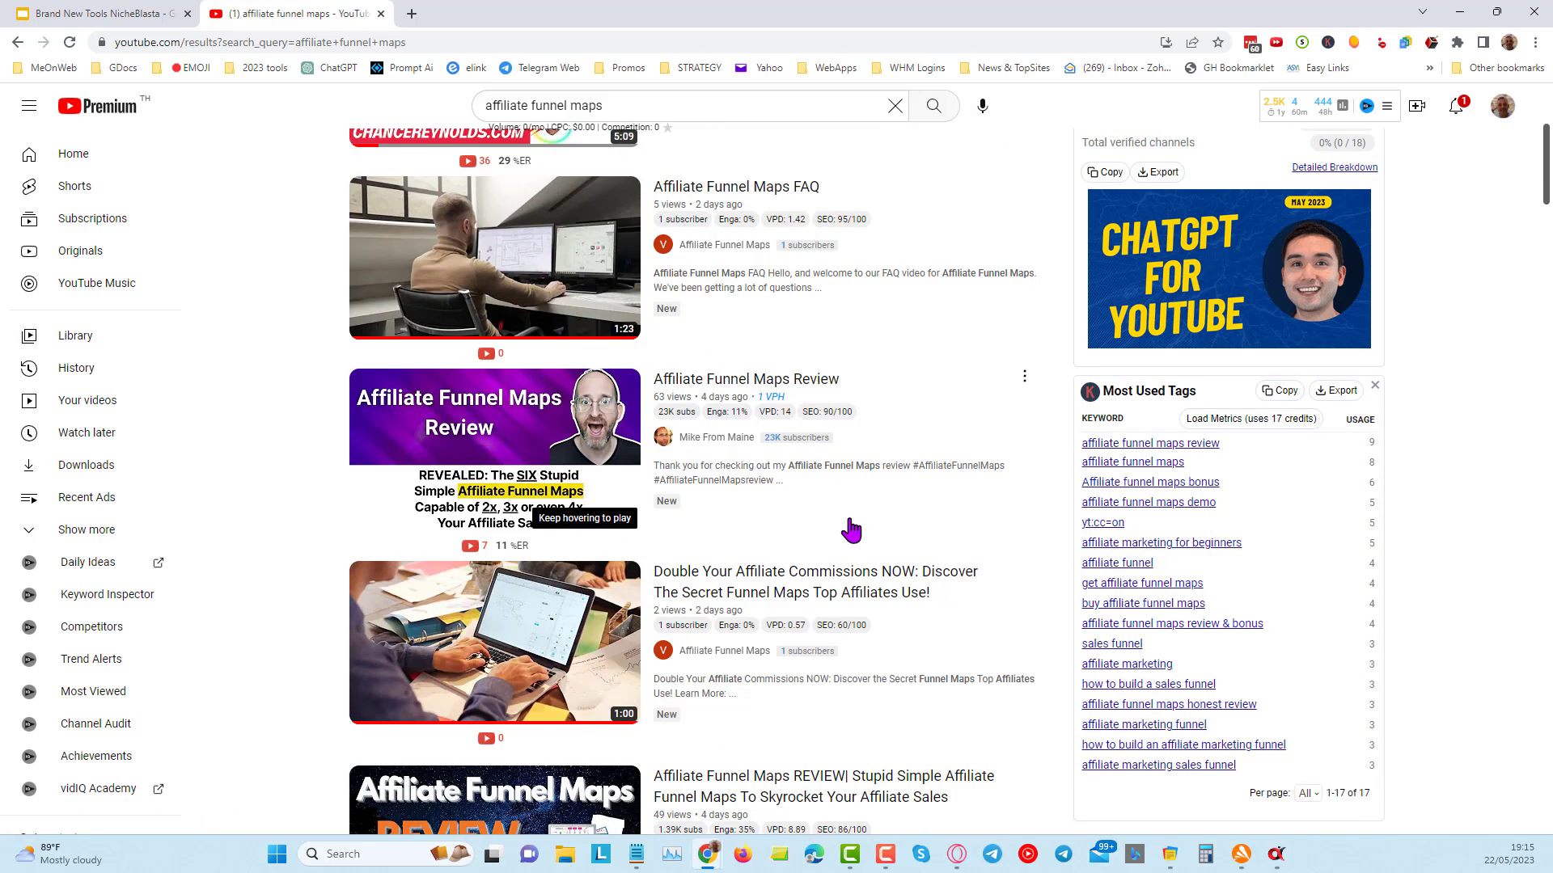
{"action": "scroll", "coordinate": [849, 527], "scroll_direction": "down", "scroll_amount": 2}
{"action": "scroll", "coordinate": [849, 526], "scroll_direction": "up", "scroll_amount": 3}
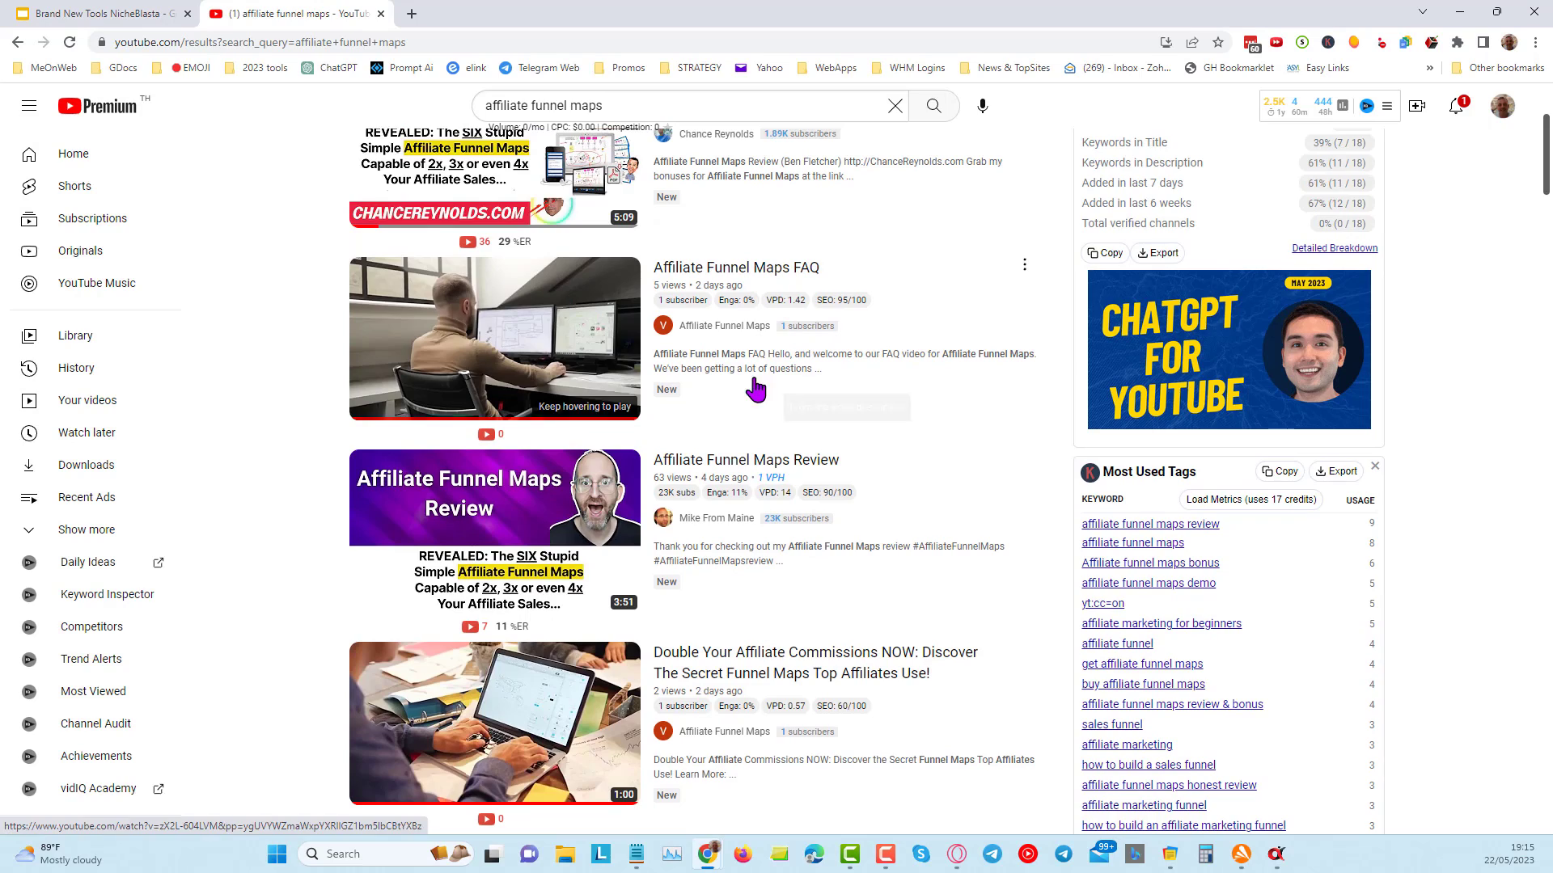
{"action": "scroll", "coordinate": [755, 392], "scroll_direction": "down", "scroll_amount": 3}
{"action": "scroll", "coordinate": [800, 555], "scroll_direction": "down", "scroll_amount": 4}
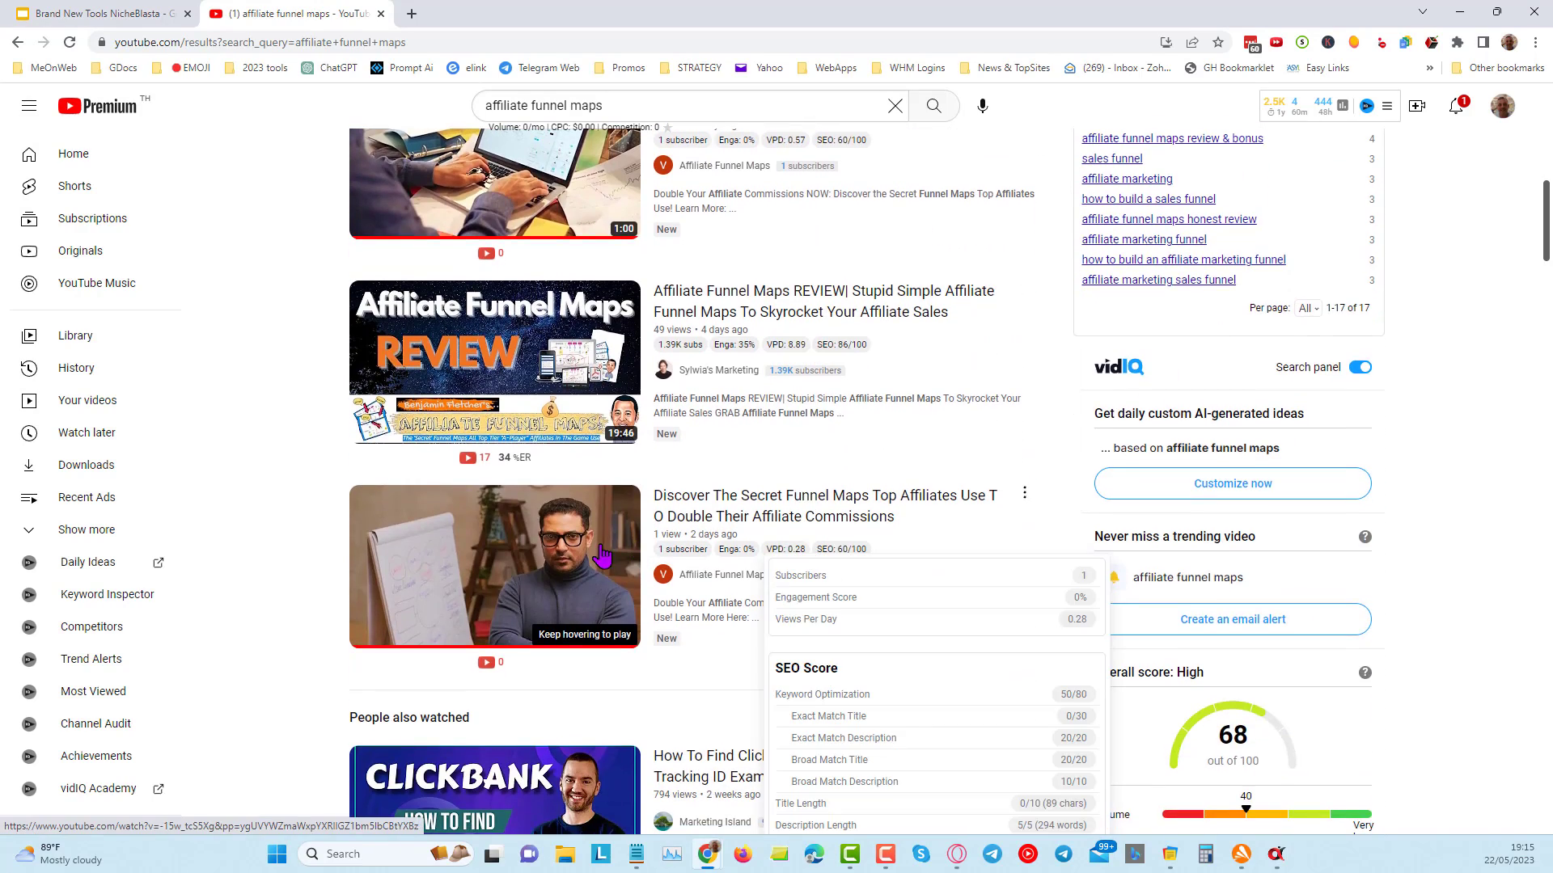
{"action": "scroll", "coordinate": [740, 571], "scroll_direction": "down", "scroll_amount": 6}
{"action": "scroll", "coordinate": [740, 571], "scroll_direction": "down", "scroll_amount": 10}
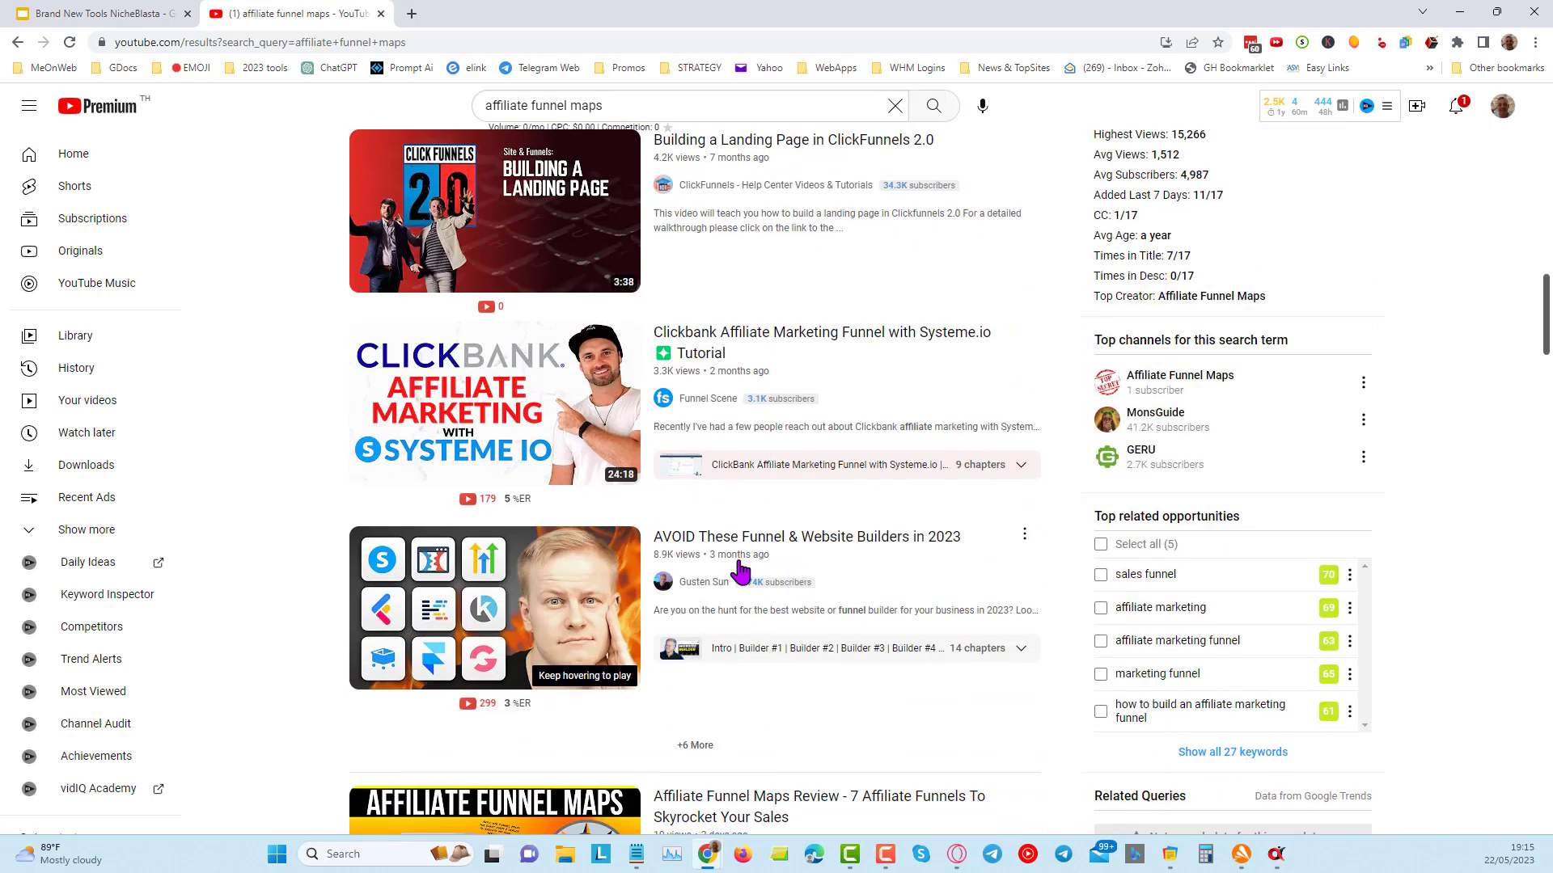
{"action": "scroll", "coordinate": [742, 568], "scroll_direction": "up", "scroll_amount": 4}
{"action": "scroll", "coordinate": [735, 570], "scroll_direction": "down", "scroll_amount": 6}
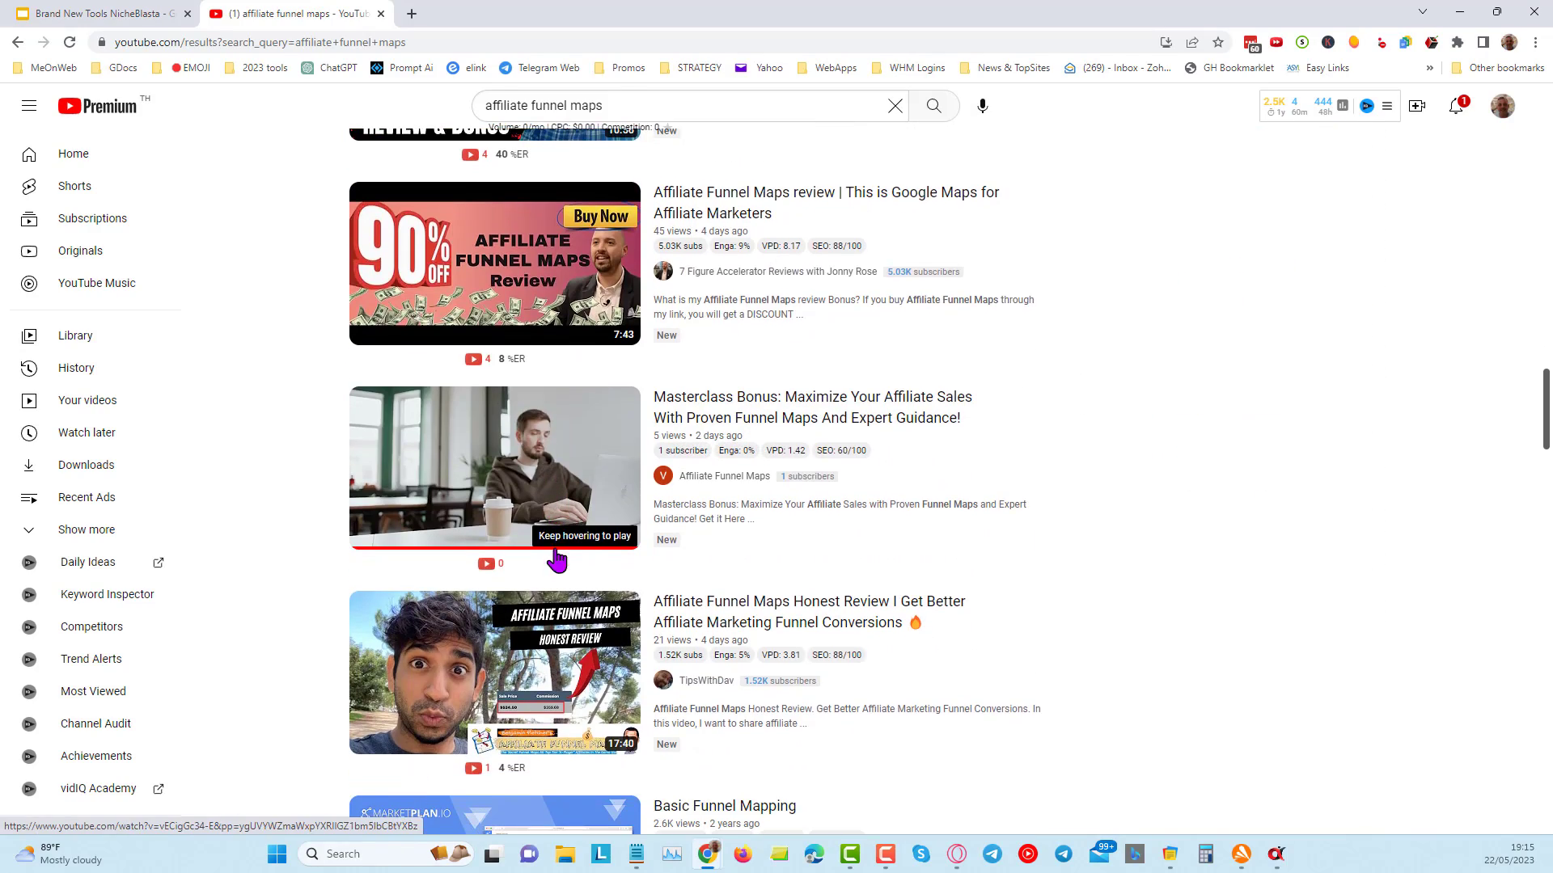
{"action": "scroll", "coordinate": [818, 590], "scroll_direction": "down", "scroll_amount": 5}
{"action": "scroll", "coordinate": [812, 589], "scroll_direction": "up", "scroll_amount": 7}
{"action": "scroll", "coordinate": [812, 593], "scroll_direction": "up", "scroll_amount": 20}
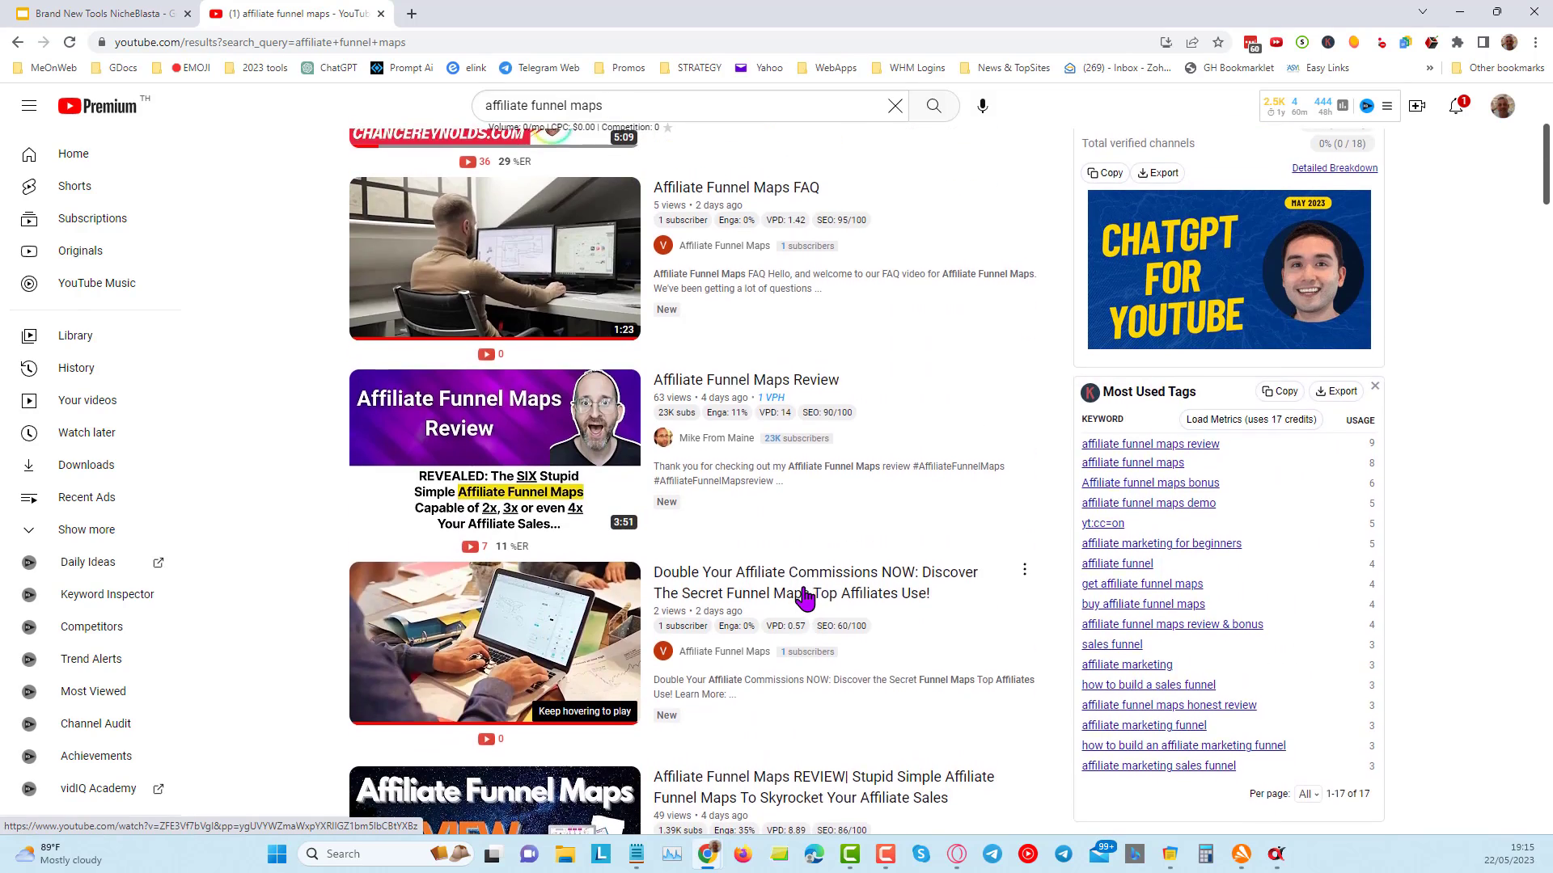
{"action": "scroll", "coordinate": [809, 596], "scroll_direction": "up", "scroll_amount": 4}
{"action": "scroll", "coordinate": [807, 598], "scroll_direction": "down", "scroll_amount": 2}
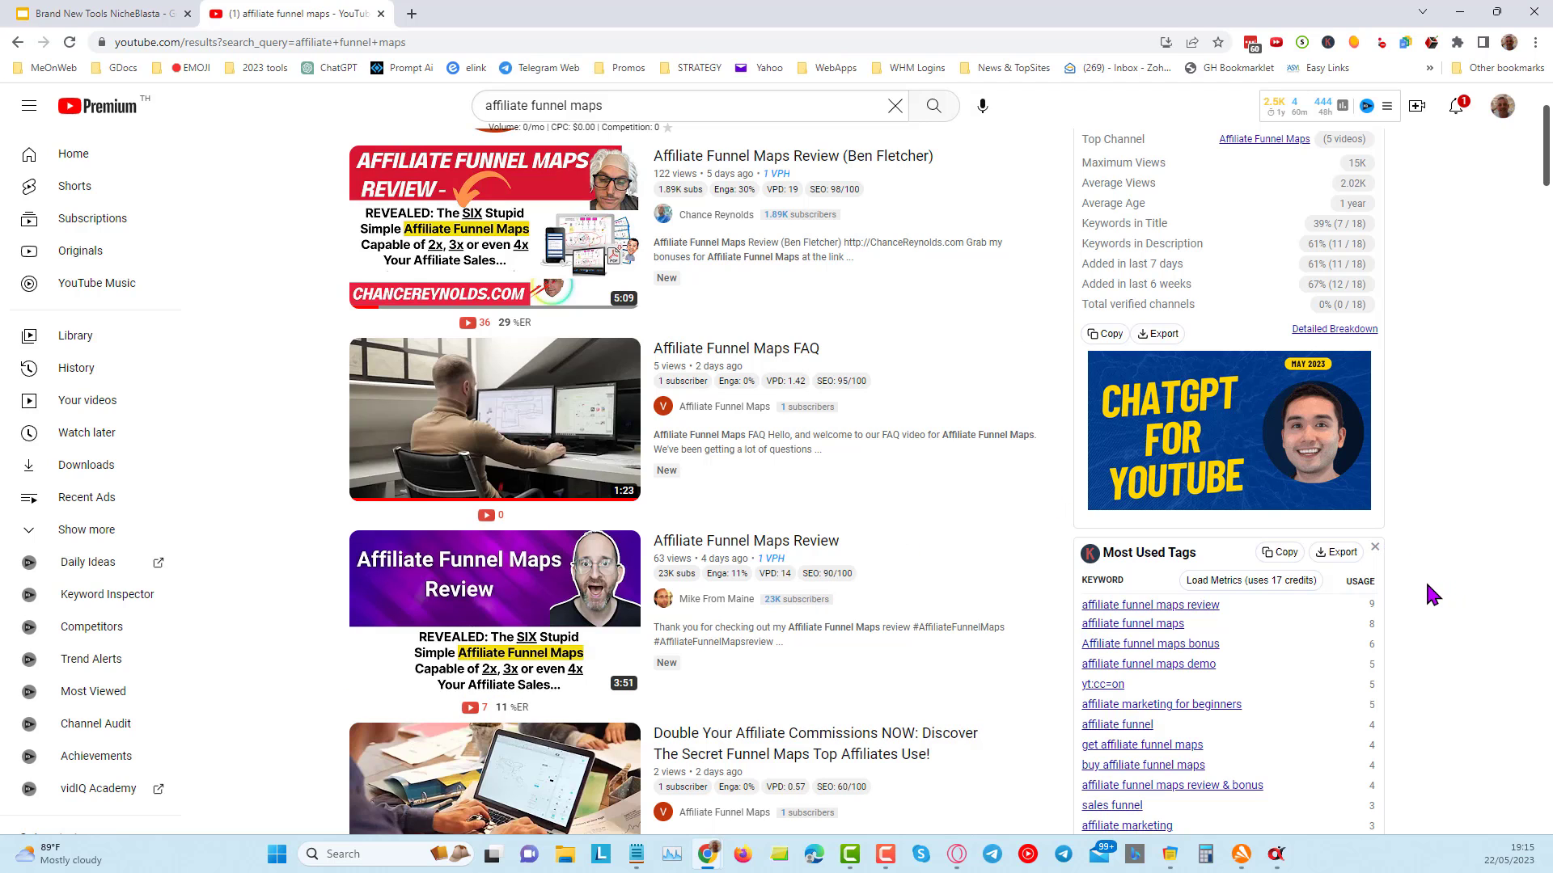
{"action": "scroll", "coordinate": [1415, 570], "scroll_direction": "up", "scroll_amount": 2}
{"action": "scroll", "coordinate": [1413, 571], "scroll_direction": "down", "scroll_amount": 1}
{"action": "scroll", "coordinate": [1414, 571], "scroll_direction": "up", "scroll_amount": 1}
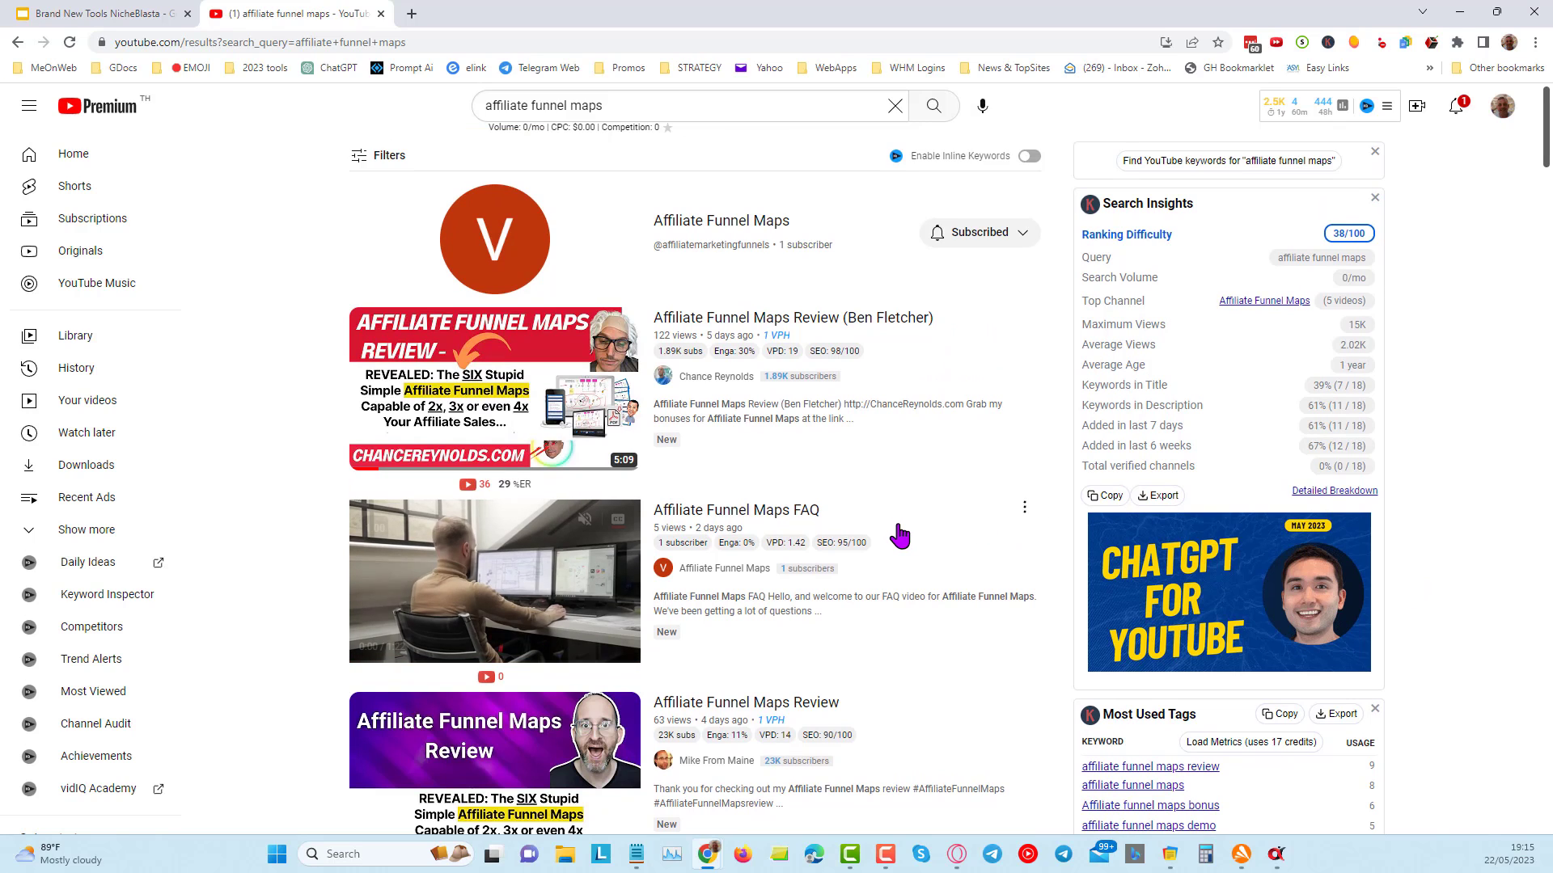
{"action": "scroll", "coordinate": [896, 532], "scroll_direction": "down", "scroll_amount": 1}
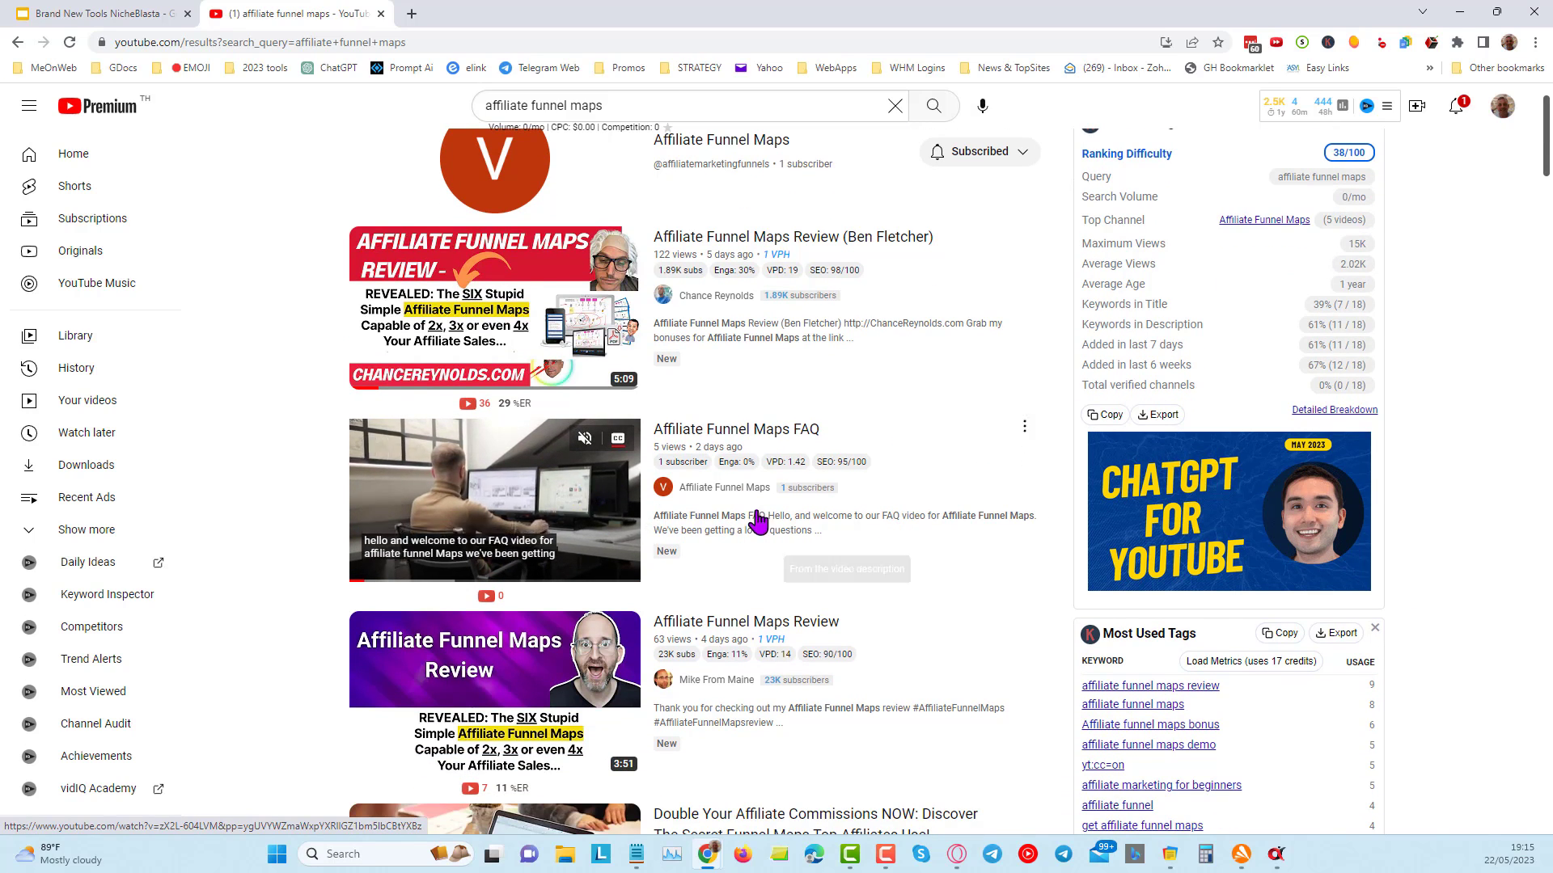
{"action": "scroll", "coordinate": [827, 526], "scroll_direction": "down", "scroll_amount": 2}
{"action": "scroll", "coordinate": [827, 525], "scroll_direction": "down", "scroll_amount": 3}
{"action": "mouse_move", "coordinate": [692, 481]}
{"action": "scroll", "coordinate": [691, 481], "scroll_direction": "down", "scroll_amount": 4}
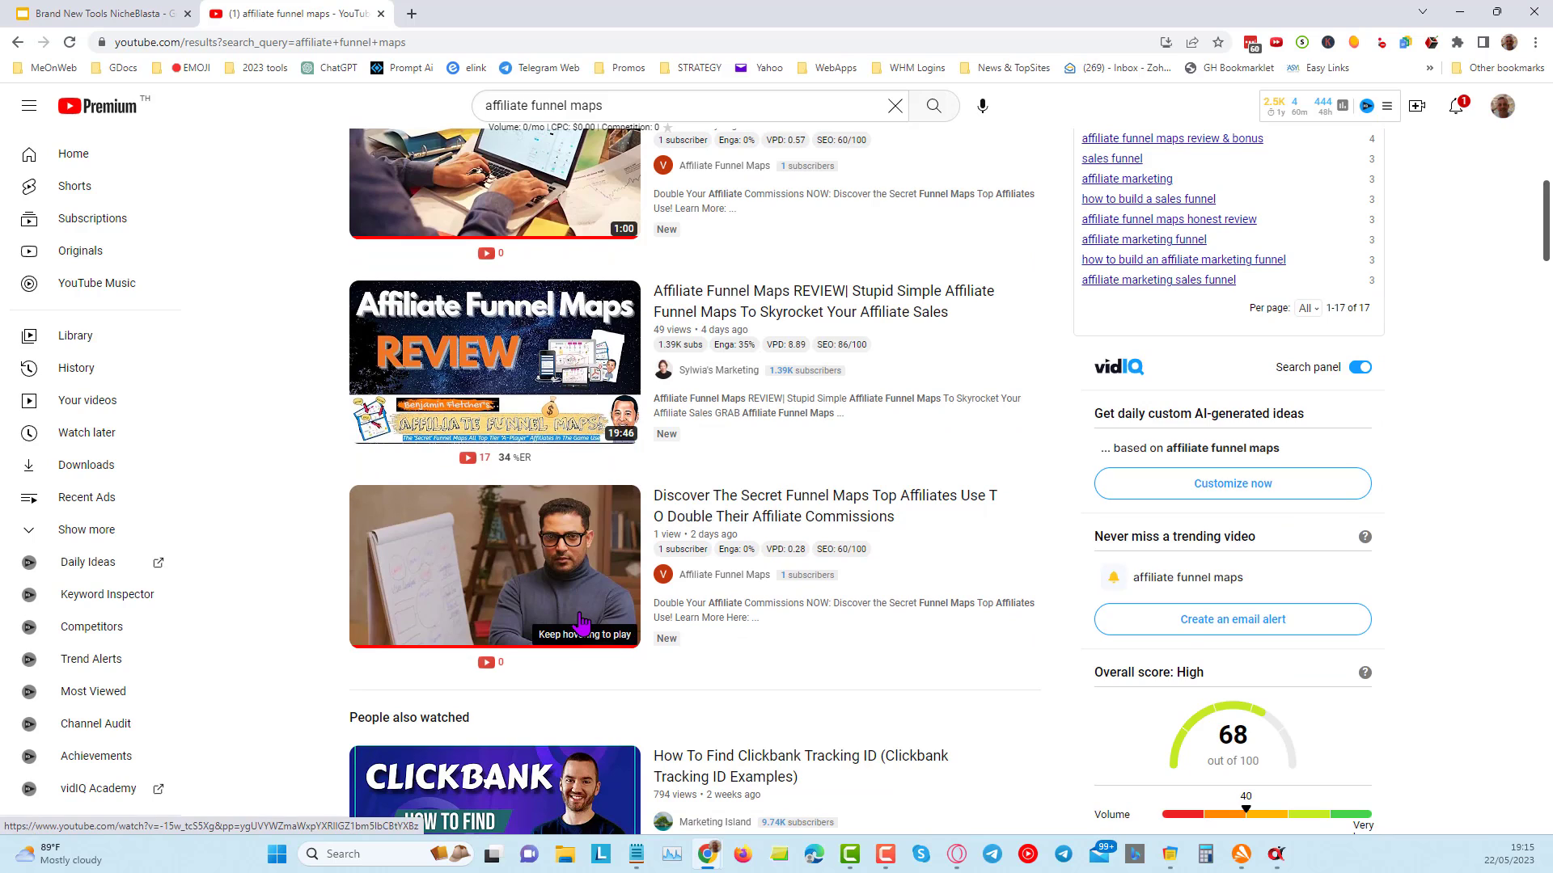
{"action": "scroll", "coordinate": [581, 623], "scroll_direction": "down", "scroll_amount": 8}
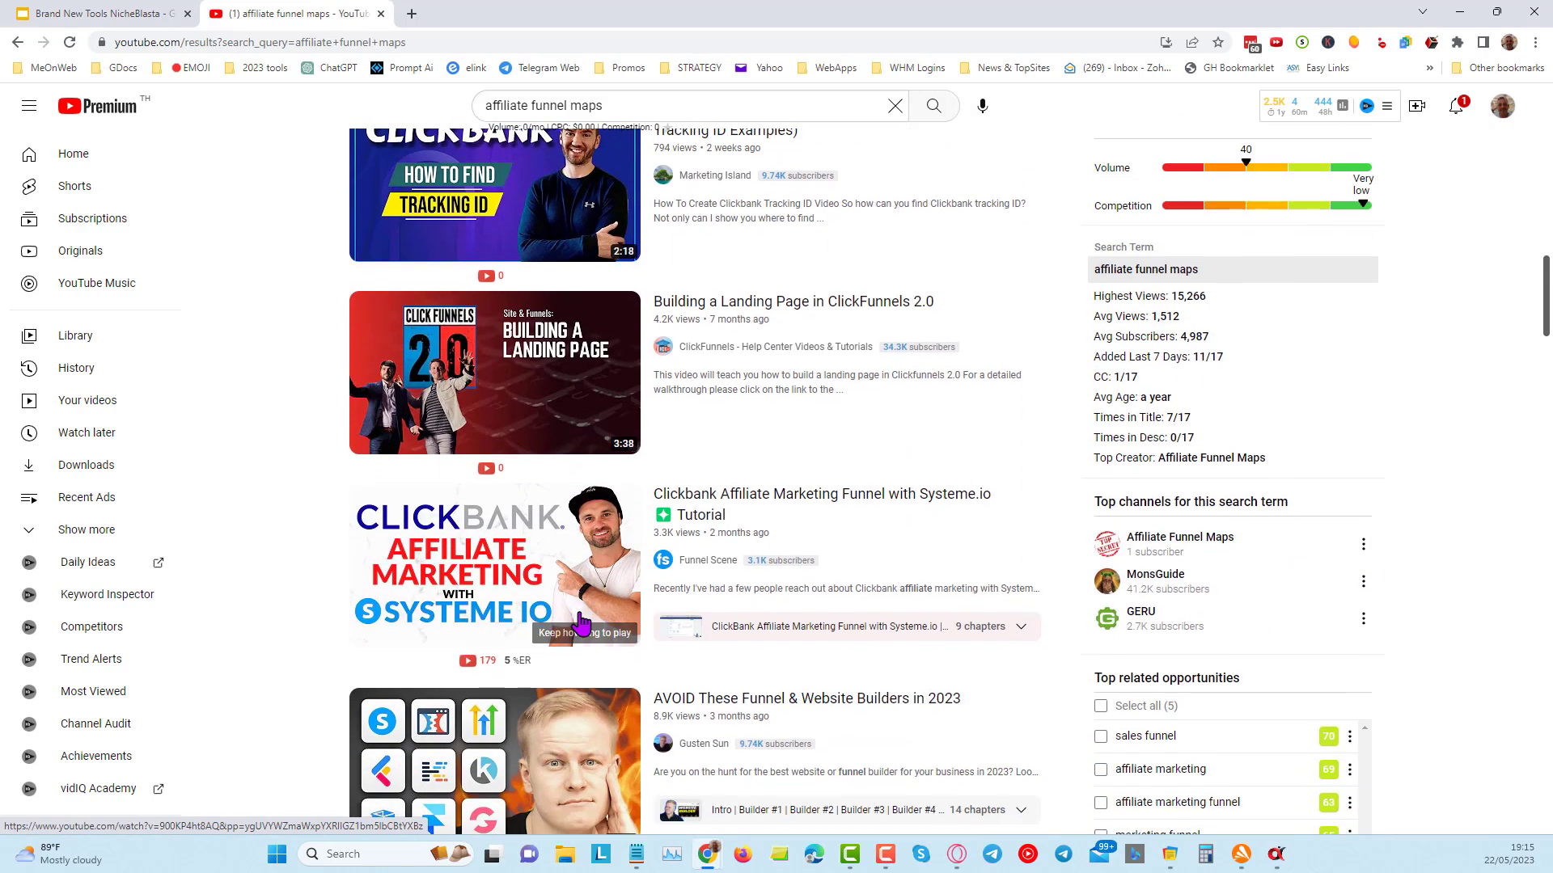
{"action": "scroll", "coordinate": [581, 623], "scroll_direction": "down", "scroll_amount": 9}
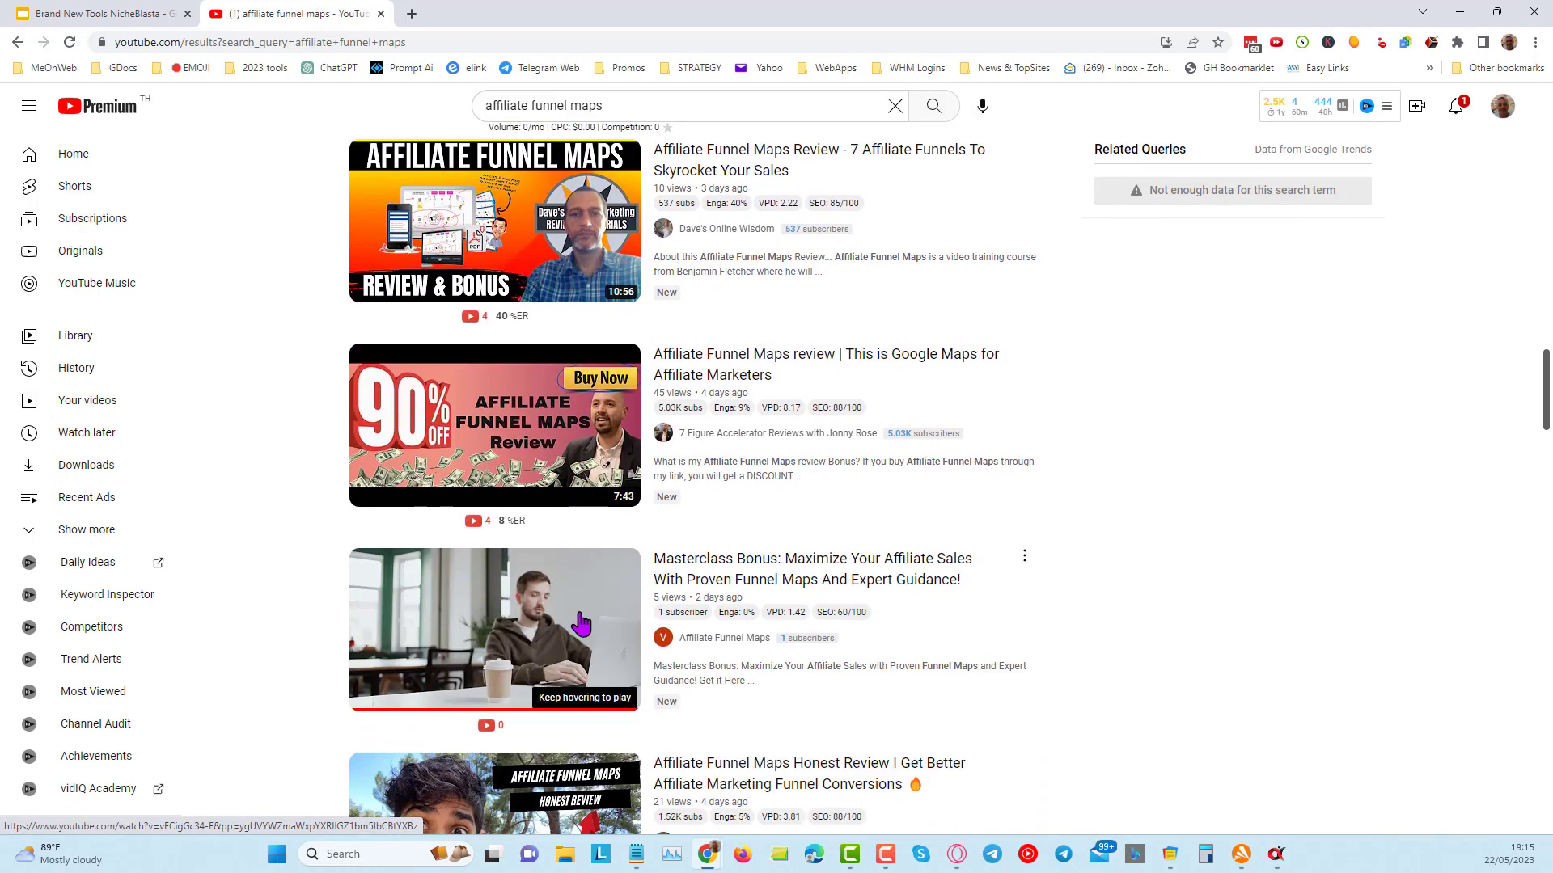
{"action": "mouse_move", "coordinate": [579, 621]}
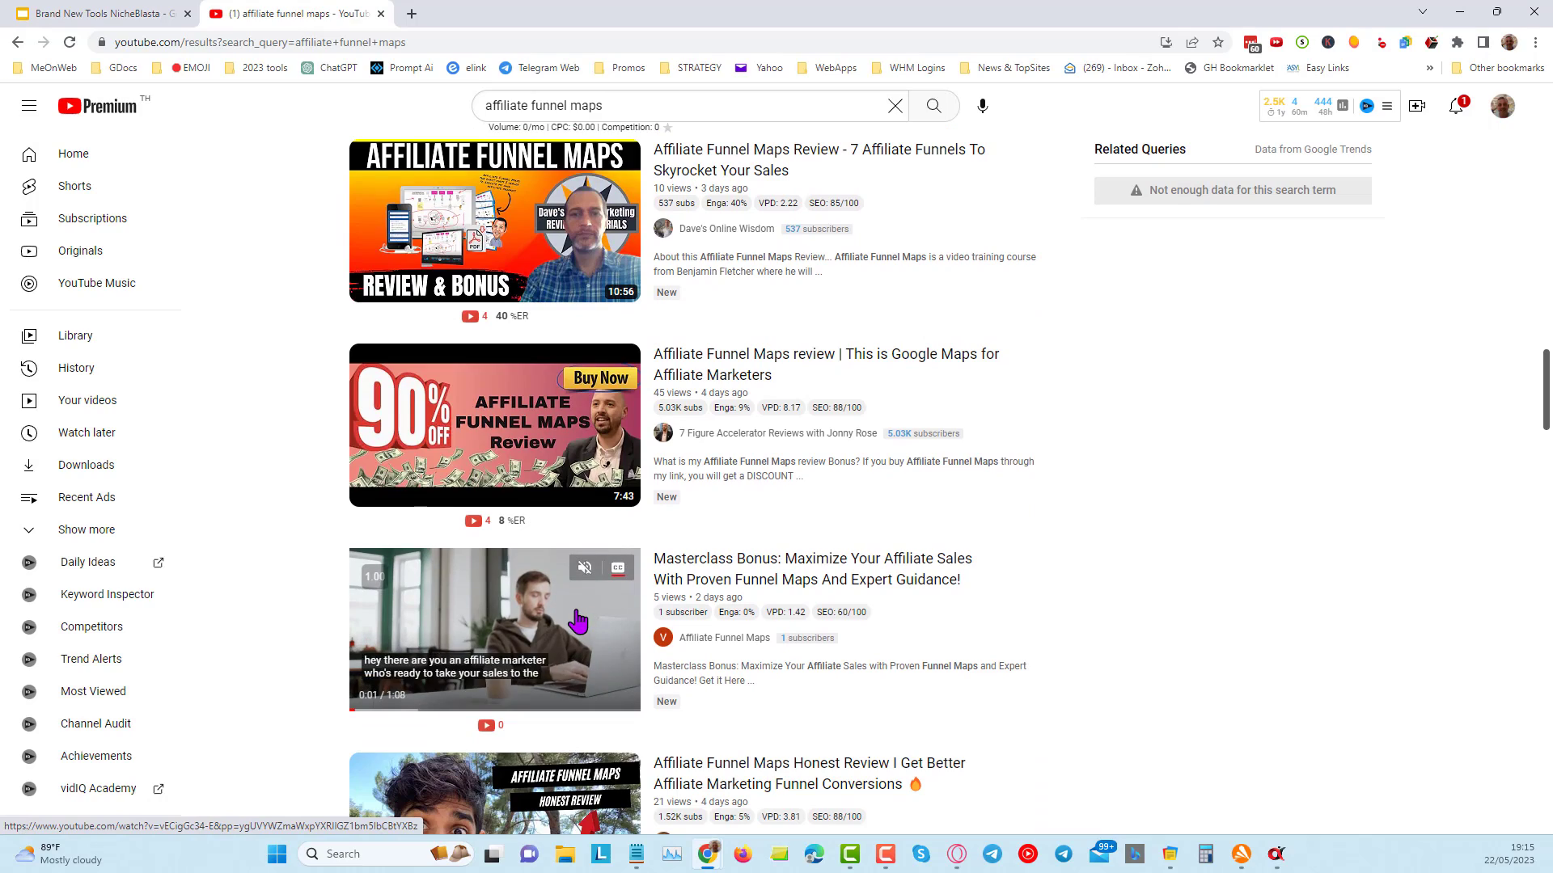
{"action": "scroll", "coordinate": [579, 622], "scroll_direction": "up", "scroll_amount": 20}
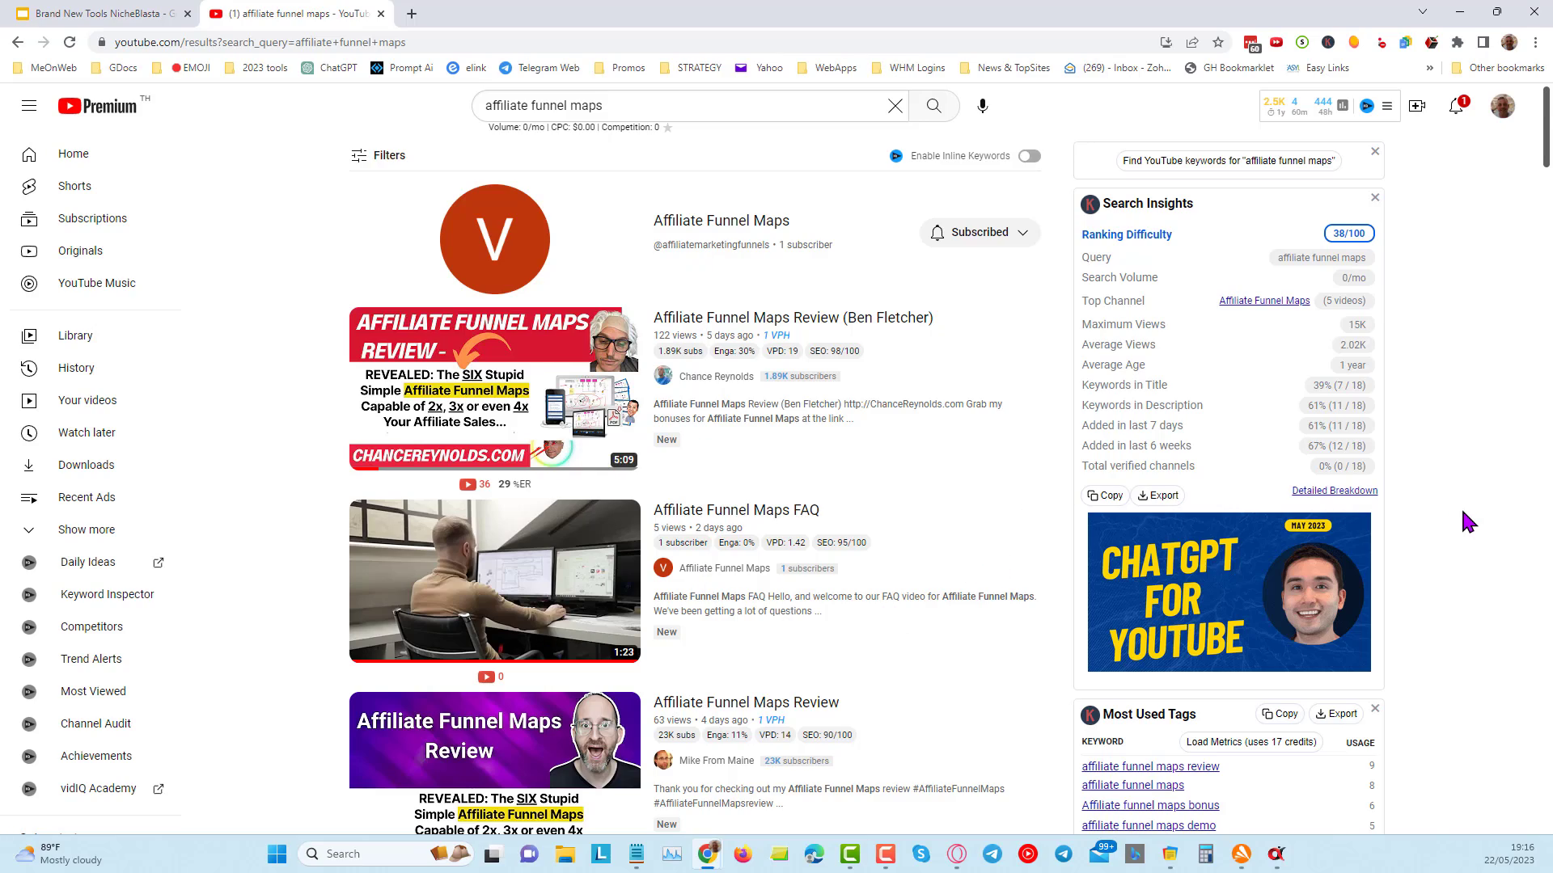
{"action": "scroll", "coordinate": [1460, 506], "scroll_direction": "down", "scroll_amount": 15}
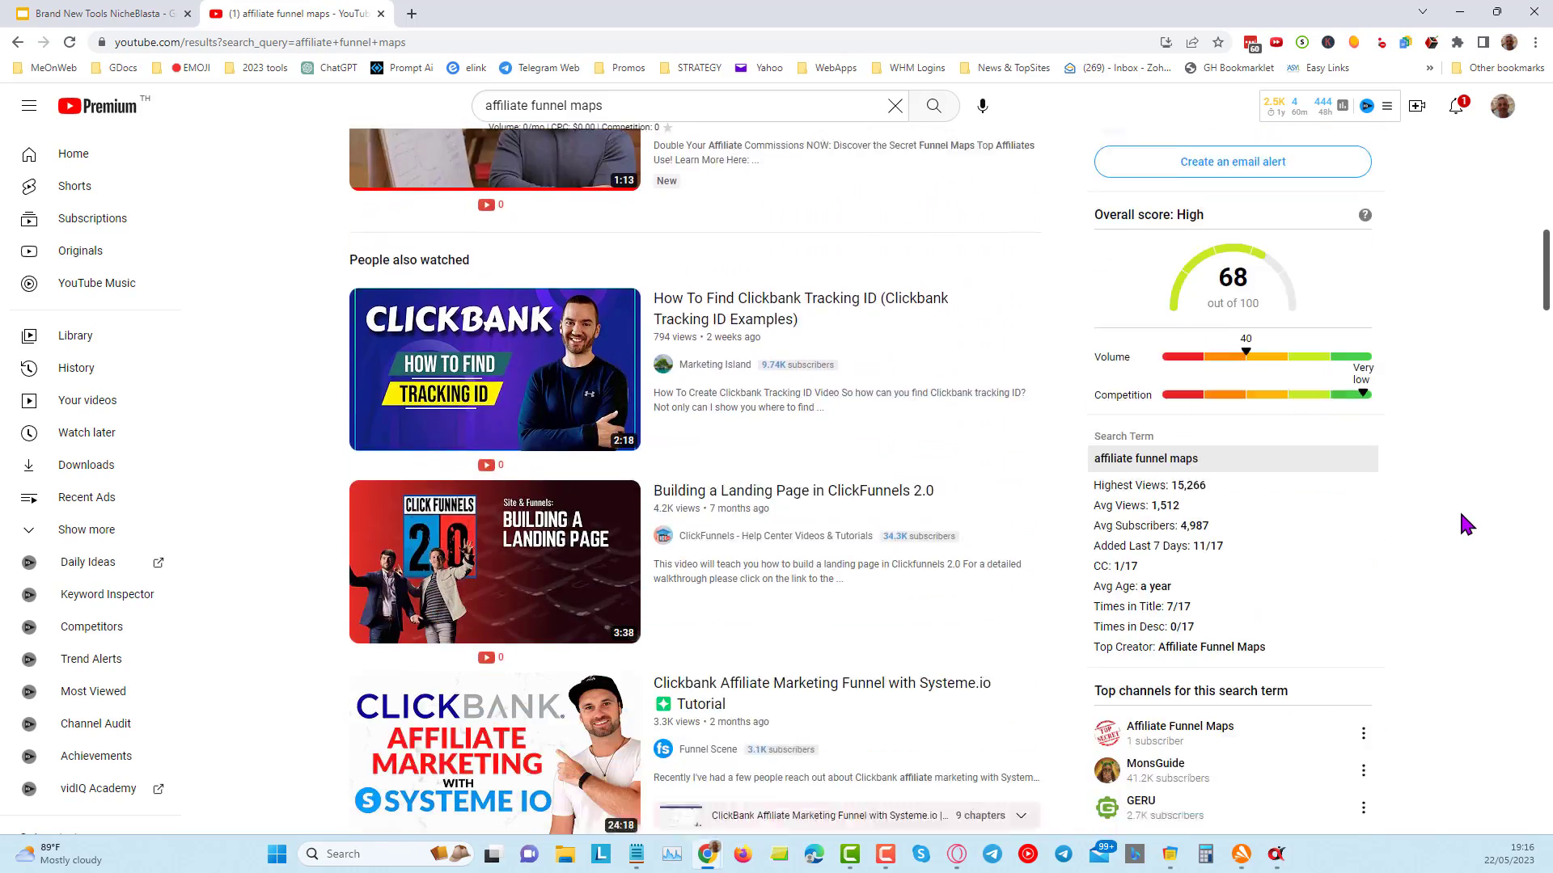
{"action": "scroll", "coordinate": [1458, 511], "scroll_direction": "down", "scroll_amount": 8}
{"action": "scroll", "coordinate": [1451, 511], "scroll_direction": "up", "scroll_amount": 12}
{"action": "scroll", "coordinate": [1445, 511], "scroll_direction": "up", "scroll_amount": 10}
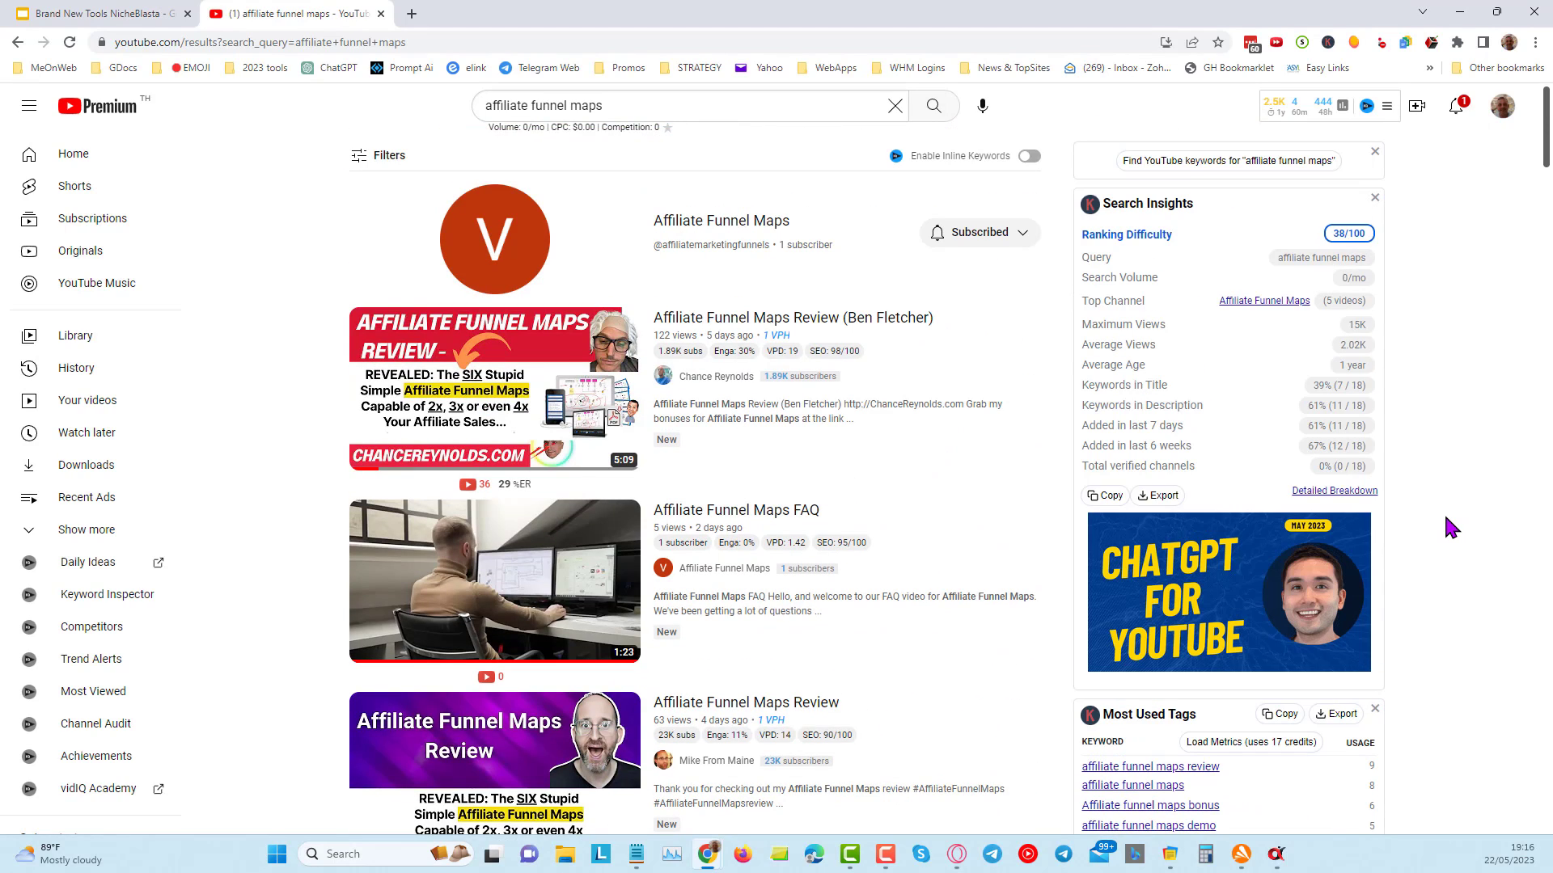
{"action": "scroll", "coordinate": [849, 739], "scroll_direction": "down", "scroll_amount": 5}
{"action": "scroll", "coordinate": [769, 638], "scroll_direction": "down", "scroll_amount": 5}
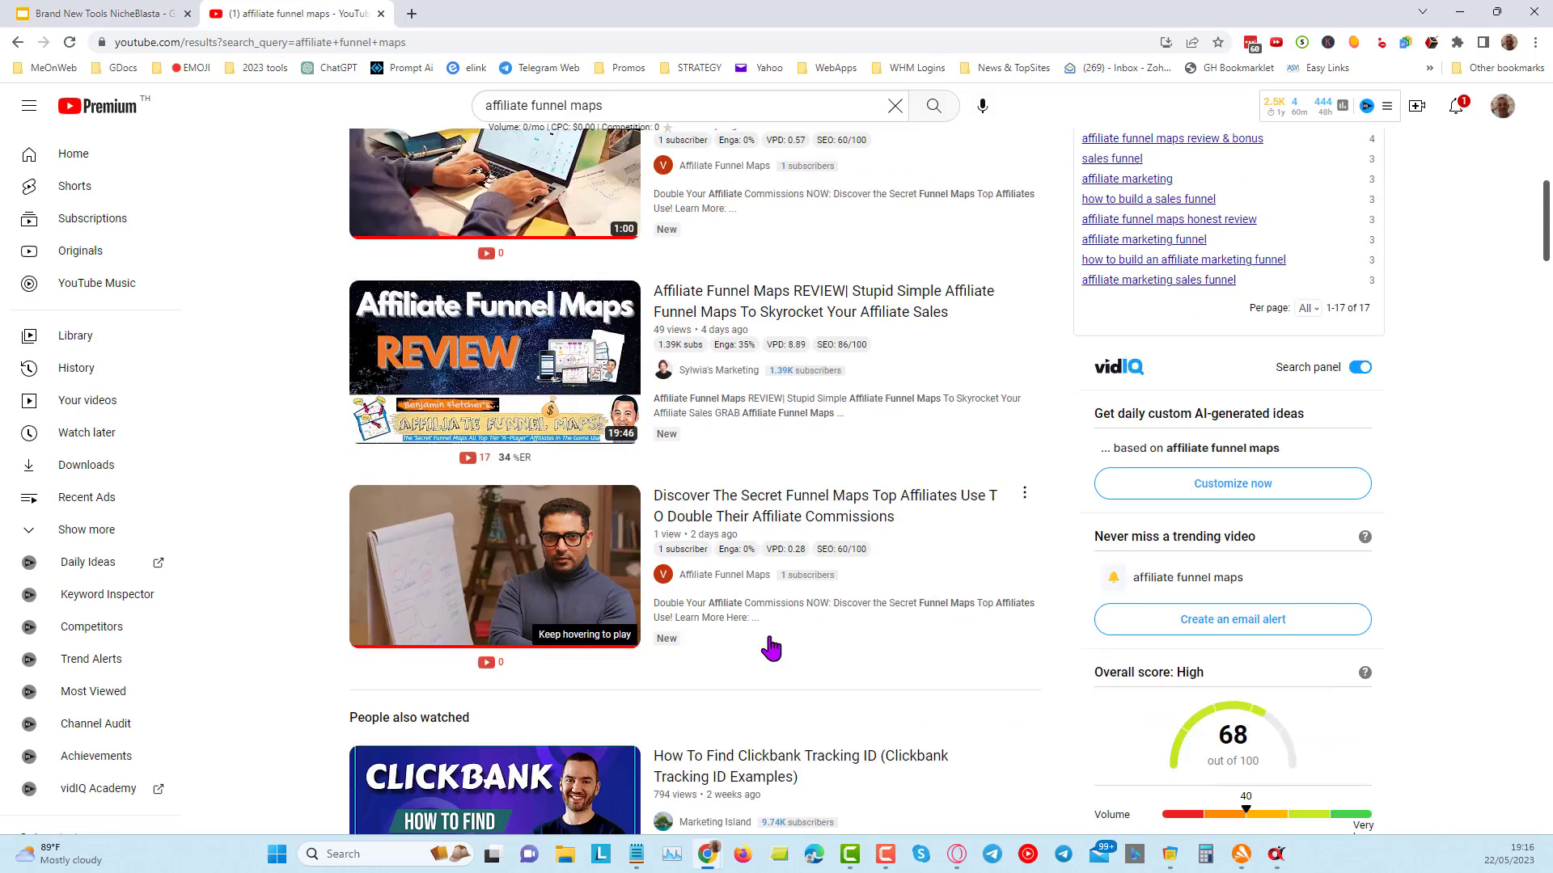
{"action": "scroll", "coordinate": [770, 646], "scroll_direction": "down", "scroll_amount": 10}
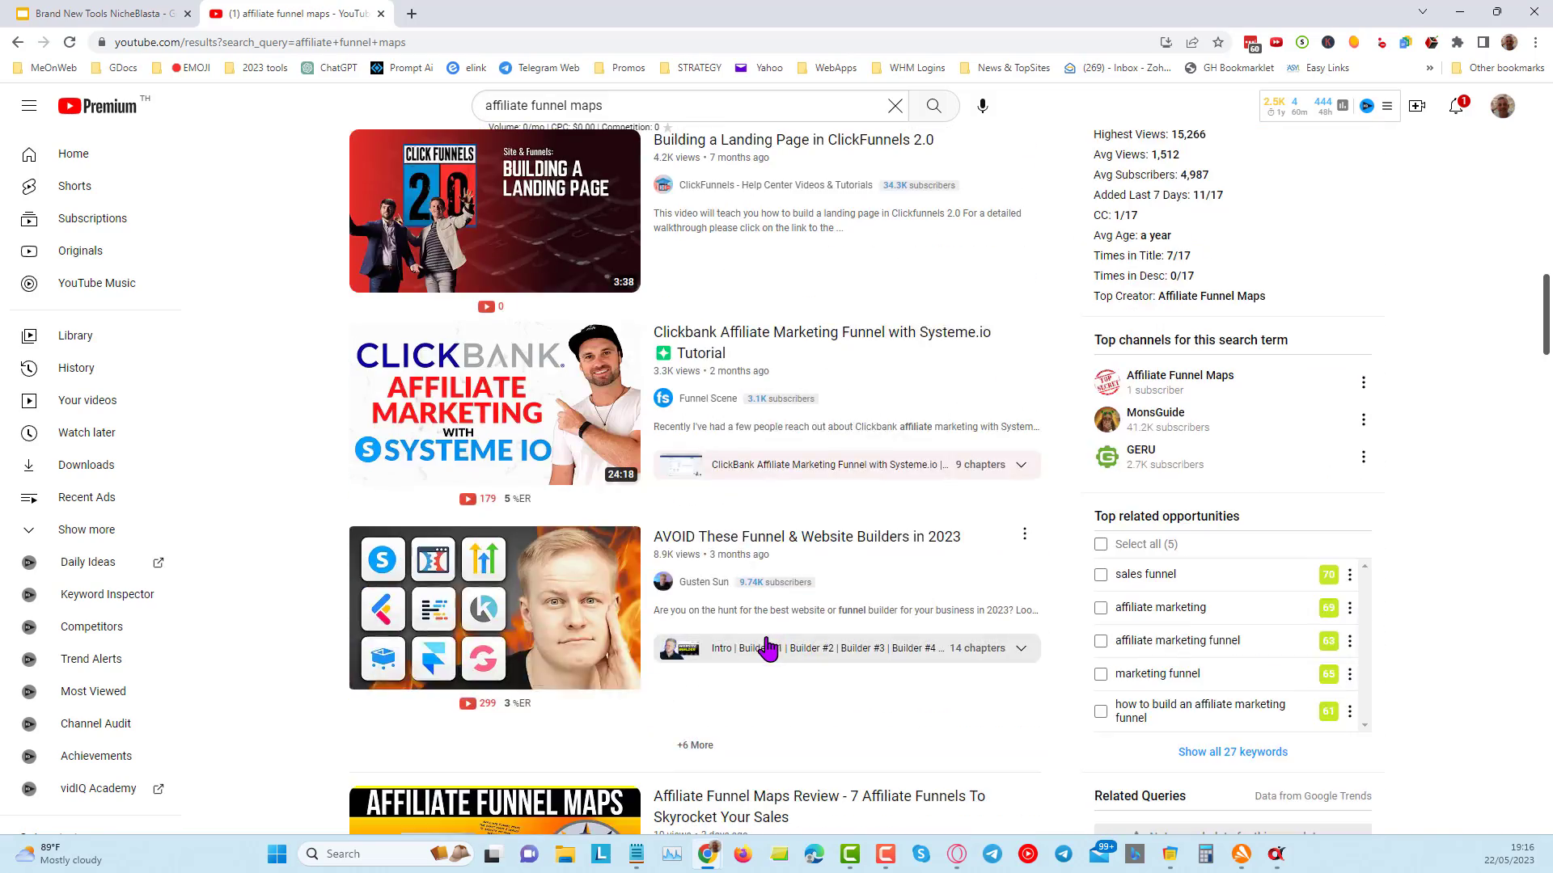
{"action": "scroll", "coordinate": [769, 644], "scroll_direction": "up", "scroll_amount": 20}
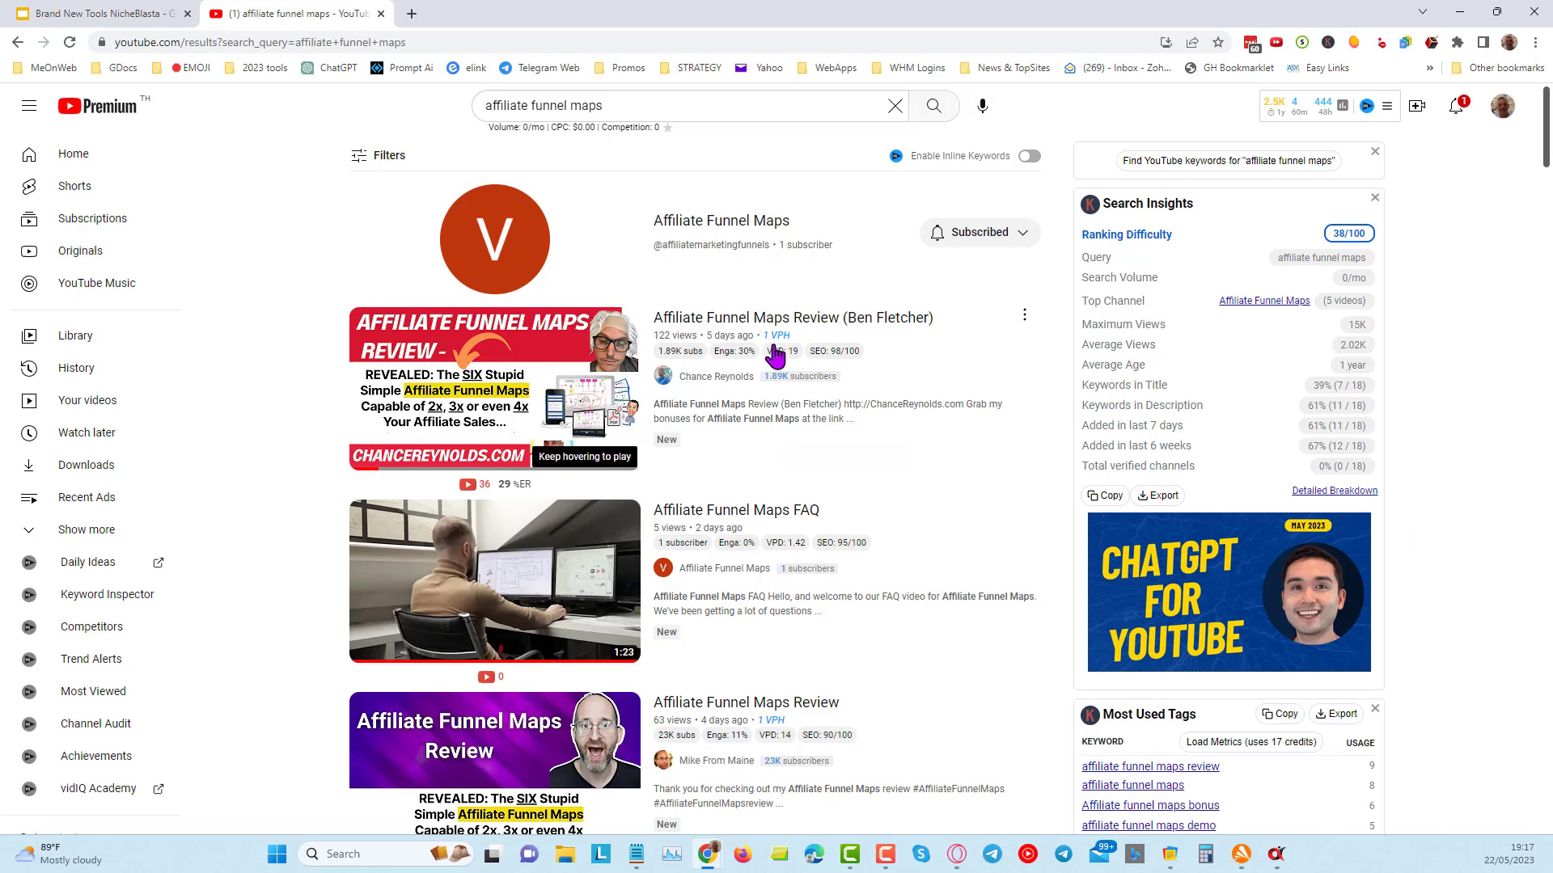
{"action": "scroll", "coordinate": [889, 712], "scroll_direction": "down", "scroll_amount": 1}
{"action": "scroll", "coordinate": [1011, 809], "scroll_direction": "up", "scroll_amount": 1}
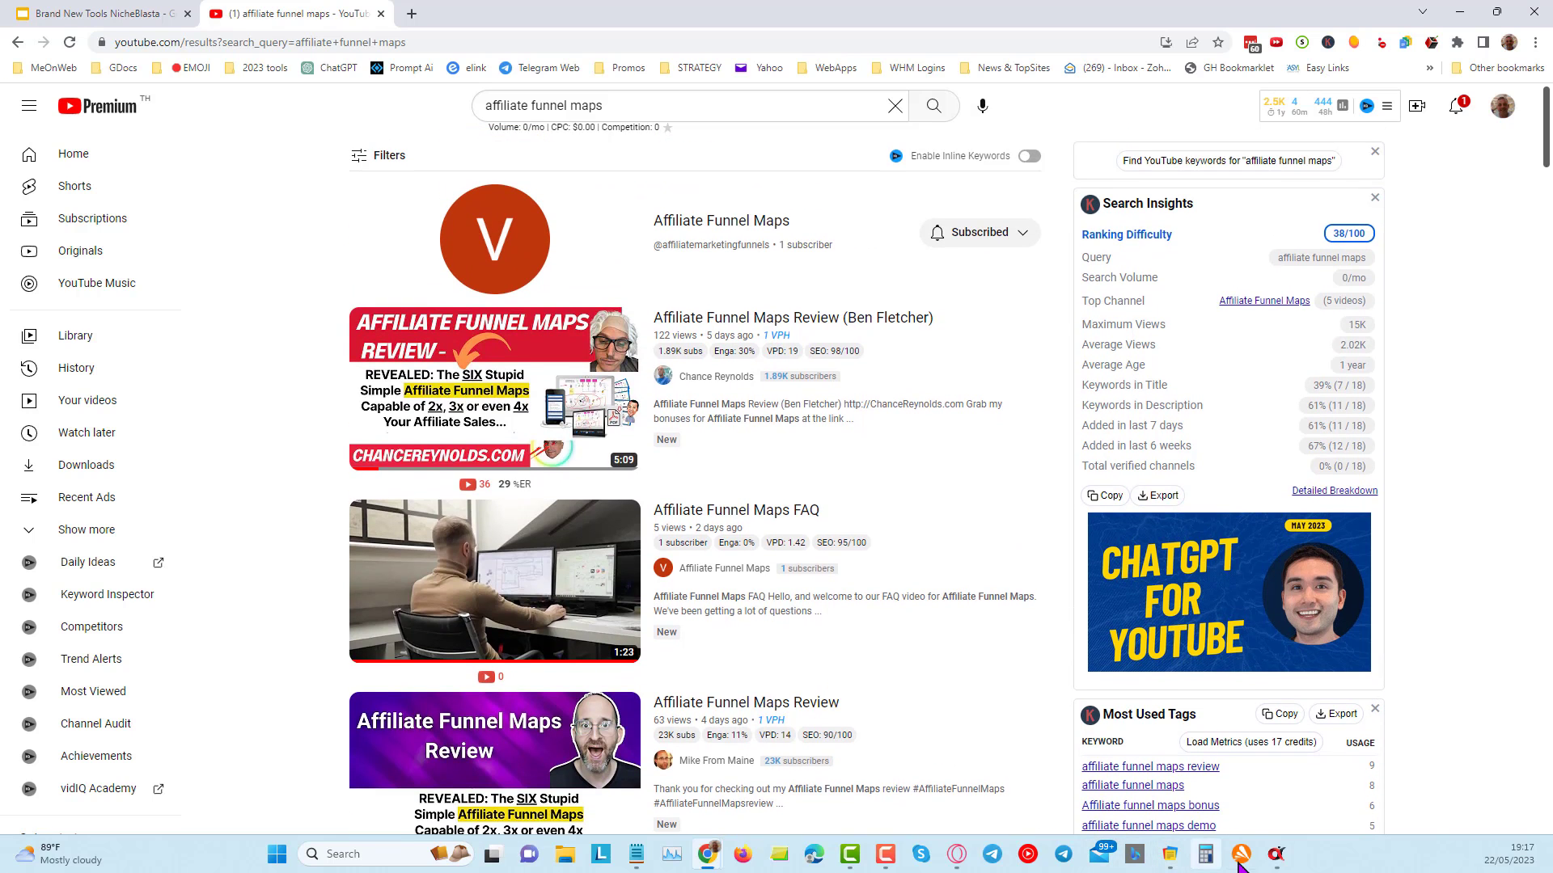
{"action": "mouse_move", "coordinate": [1276, 857]}
{"action": "left_click", "coordinate": [1282, 796]}
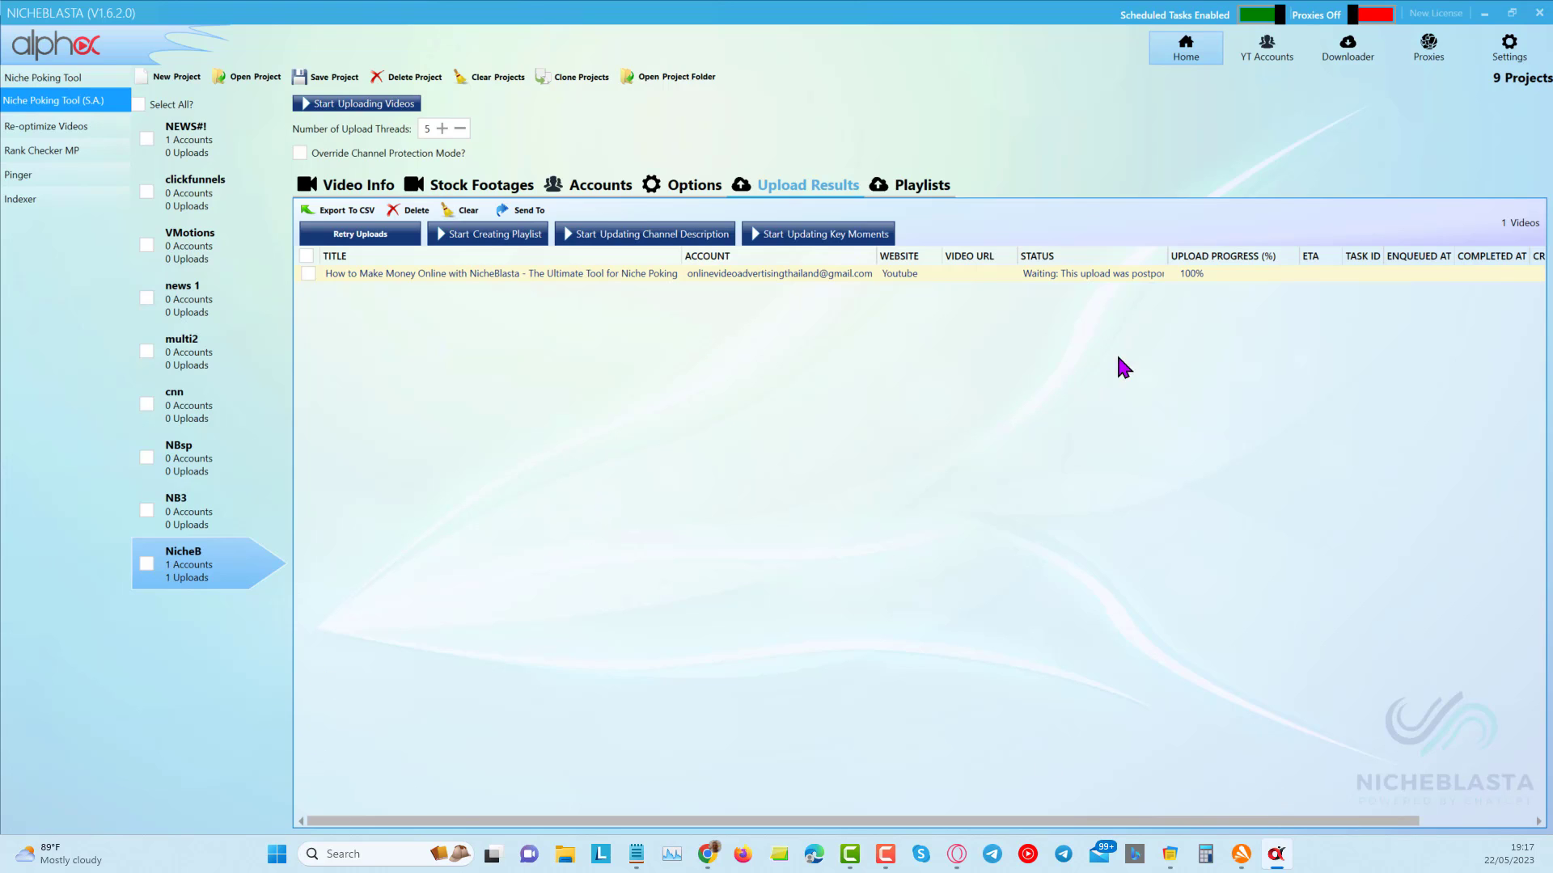
Step: Widen the STATUS column to reveal the upload postponed until 23/05/2023 19:15:20
{"action": "left_click_drag", "start_coordinate": [1166, 256], "coordinate": [1448, 283]}
{"action": "left_click_drag", "start_coordinate": [745, 822], "coordinate": [1185, 823]}
{"action": "left_click_drag", "start_coordinate": [1075, 256], "coordinate": [1156, 254]}
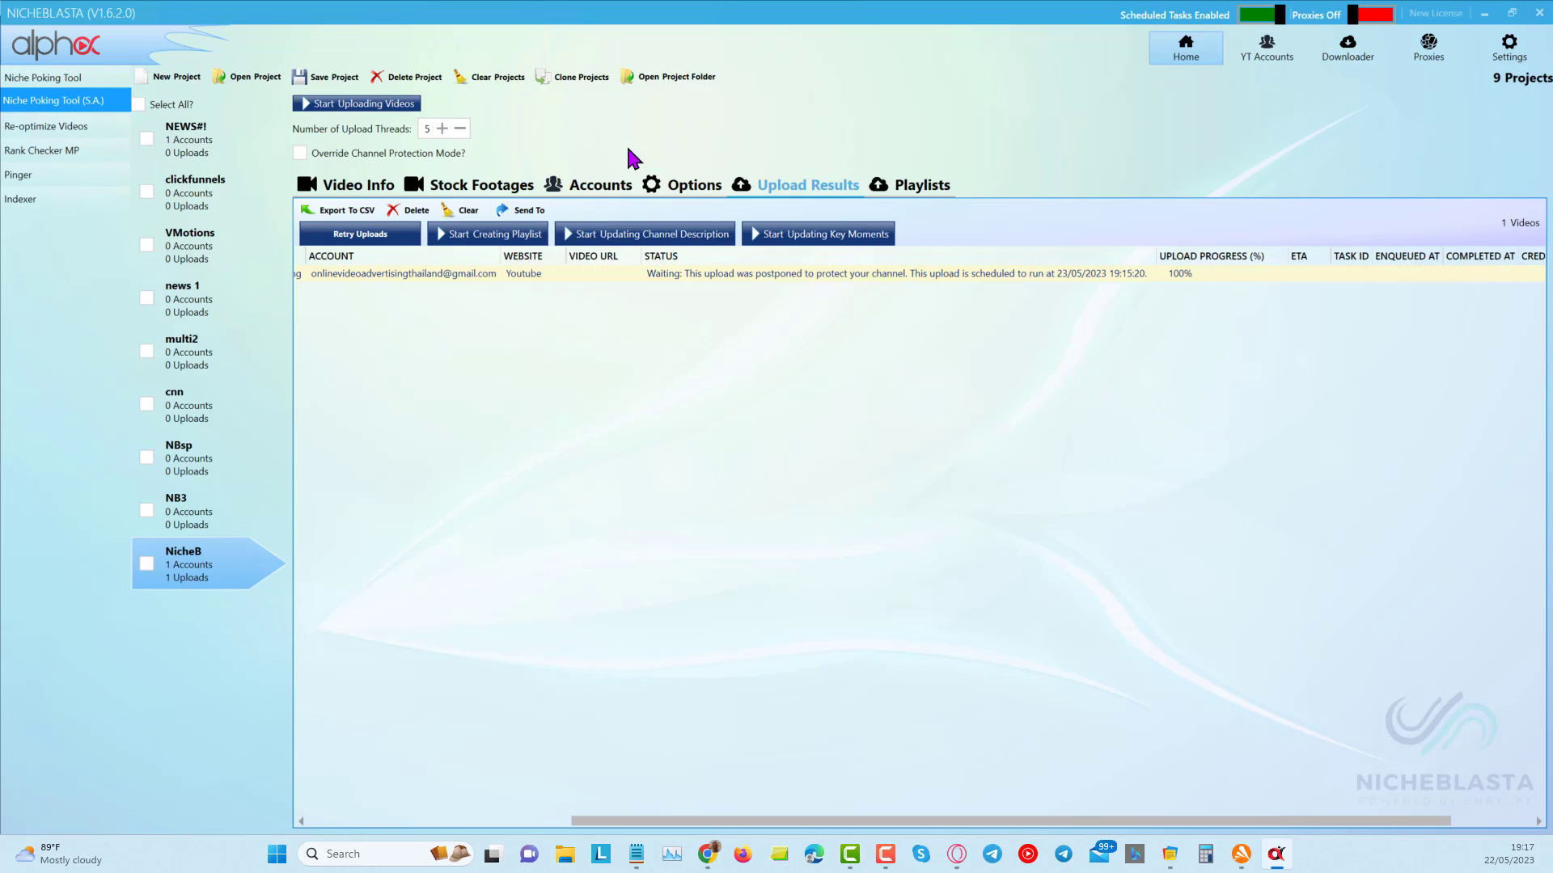
{"action": "left_click_drag", "start_coordinate": [772, 820], "coordinate": [409, 808]}
Step: Enable Override Channel Protection Mode, restart the upload, and follow the rows until Success
{"action": "left_click", "coordinate": [312, 275]}
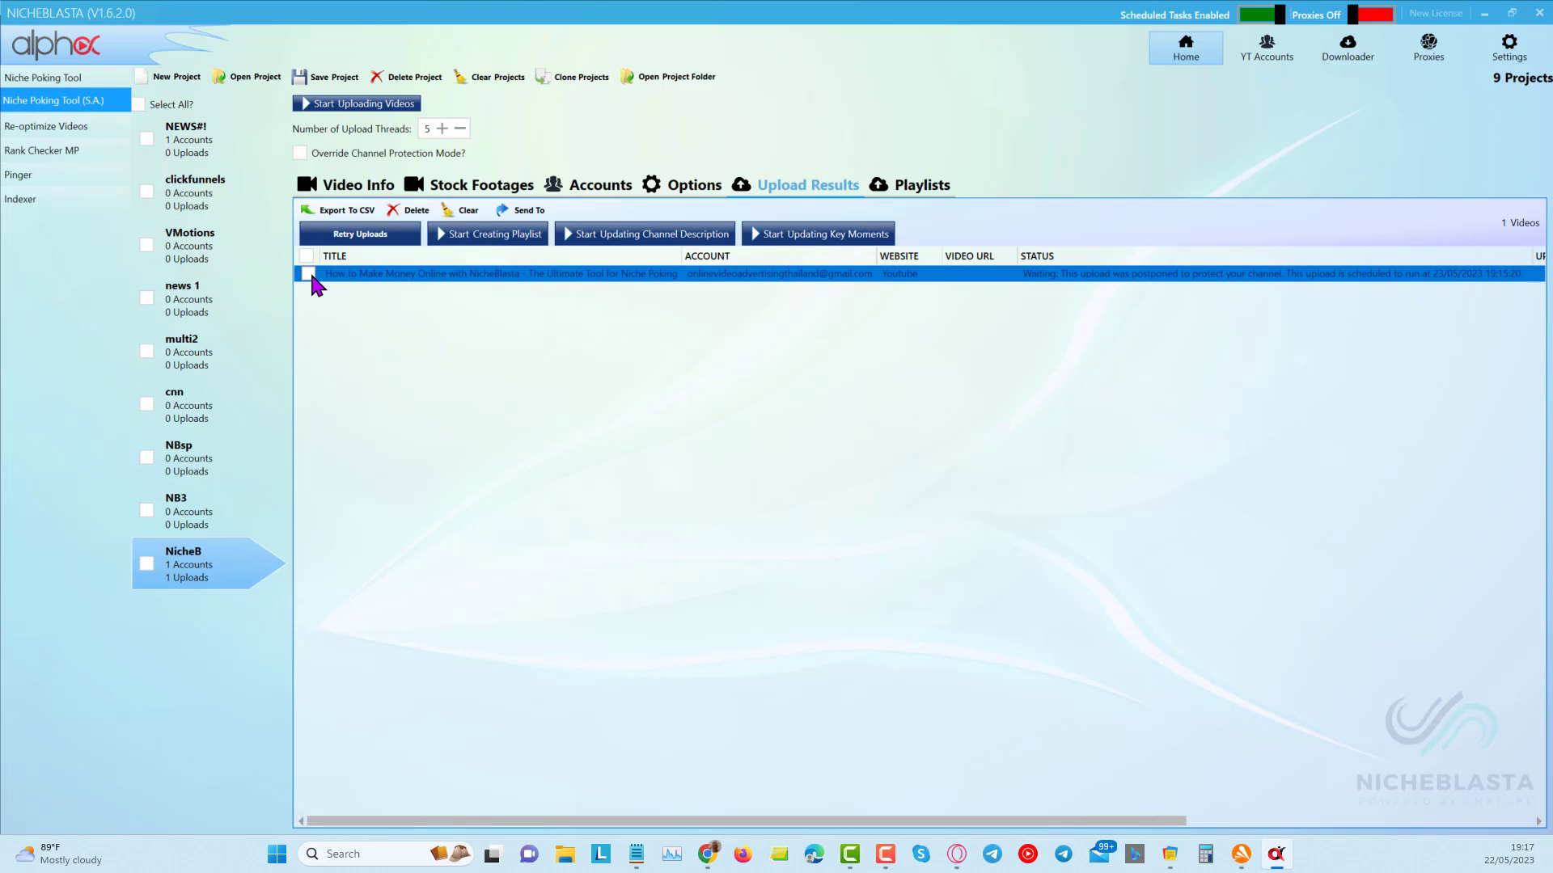
{"action": "left_click", "coordinate": [300, 153]}
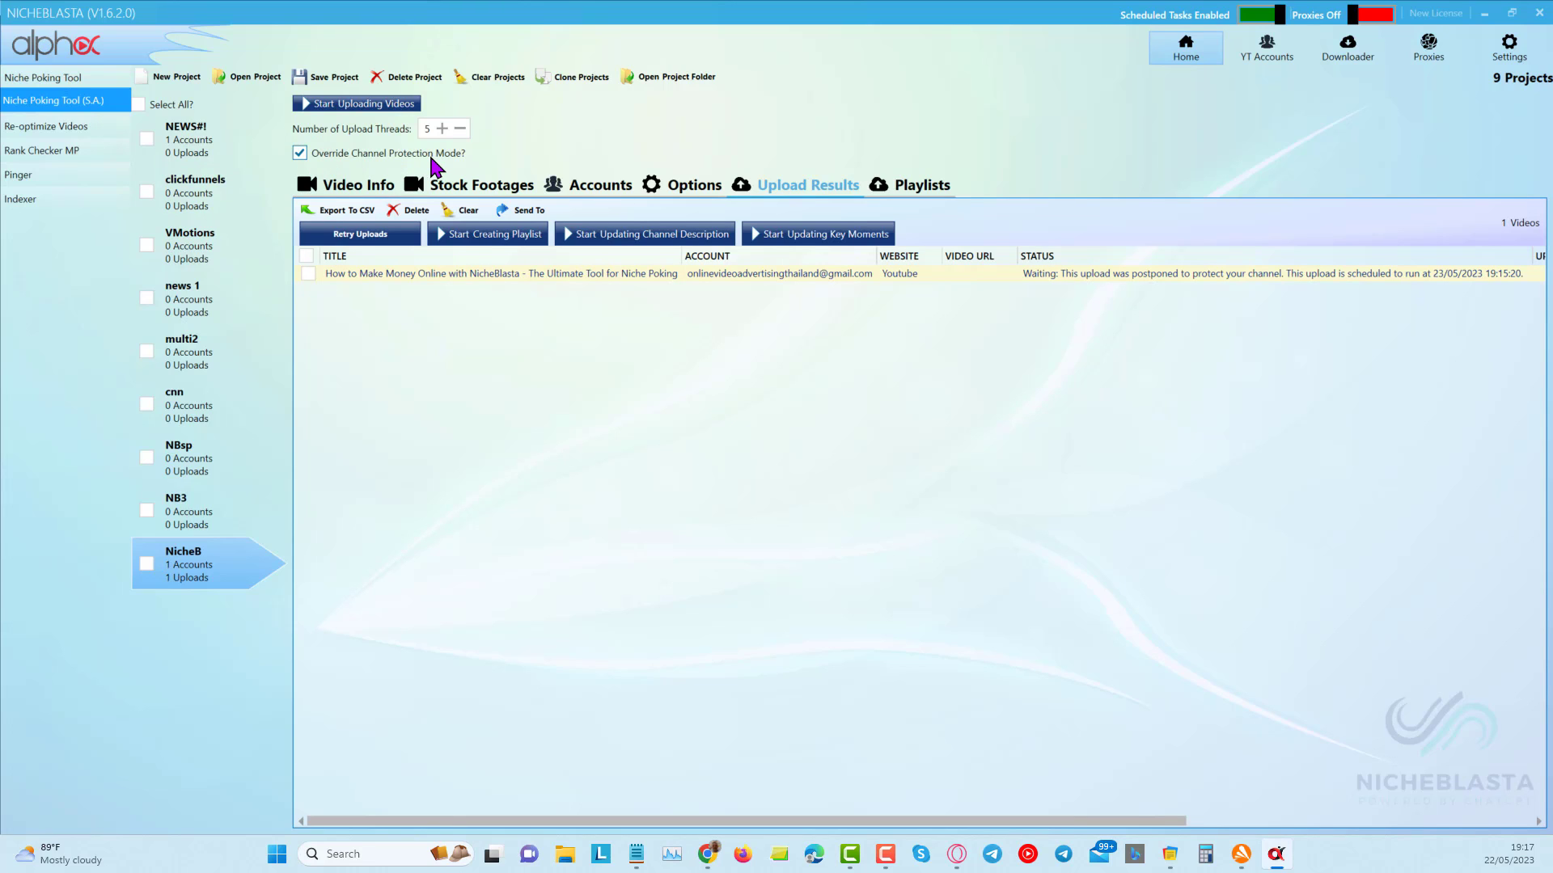
{"action": "left_click", "coordinate": [327, 105]}
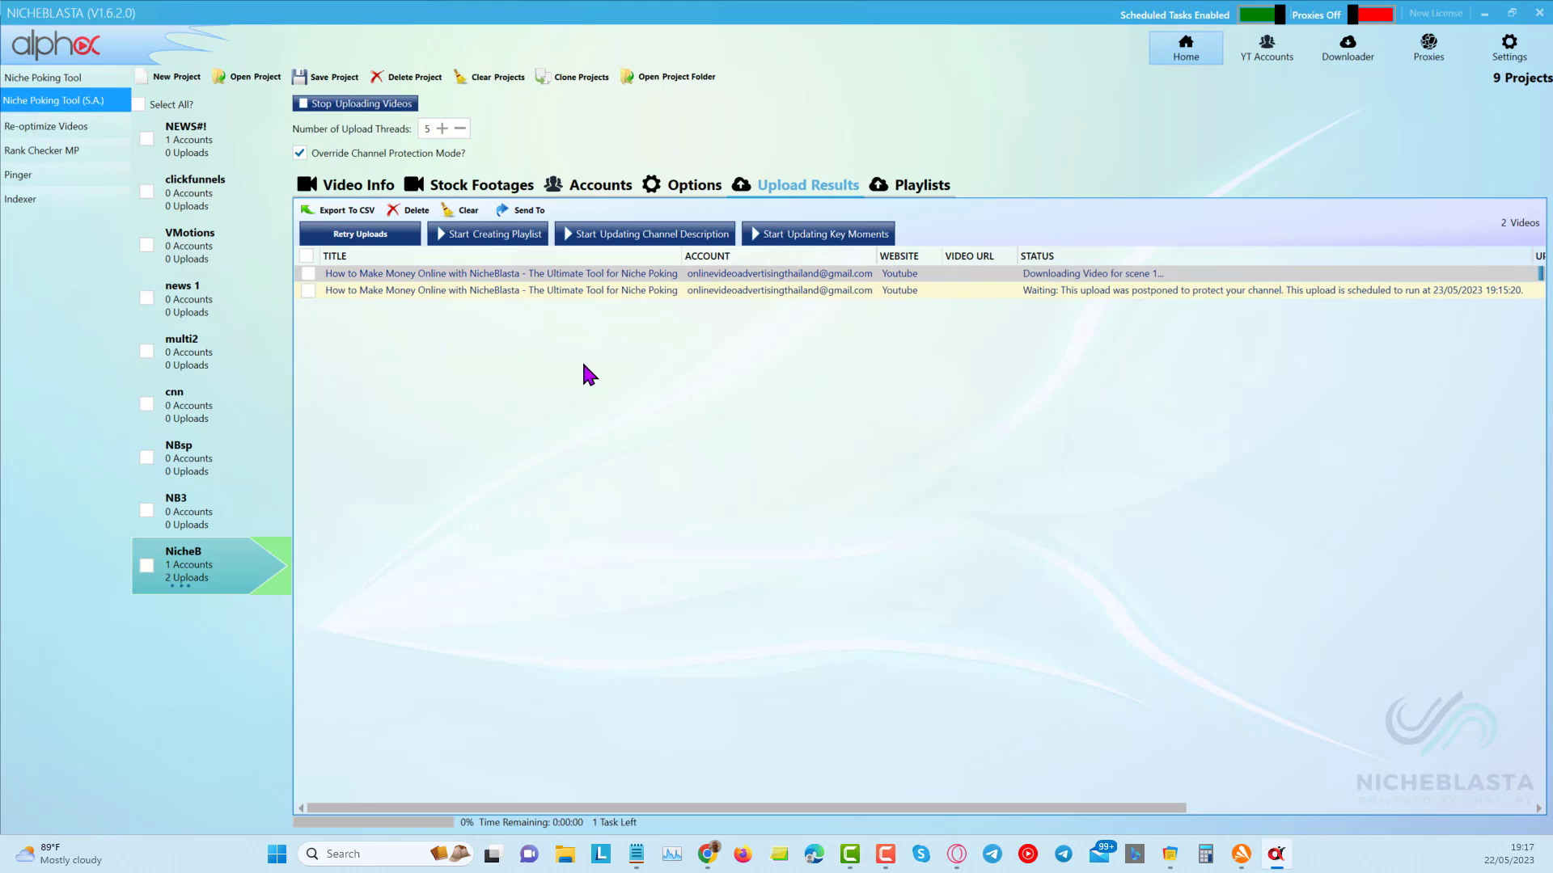
{"action": "left_click", "coordinate": [557, 275]}
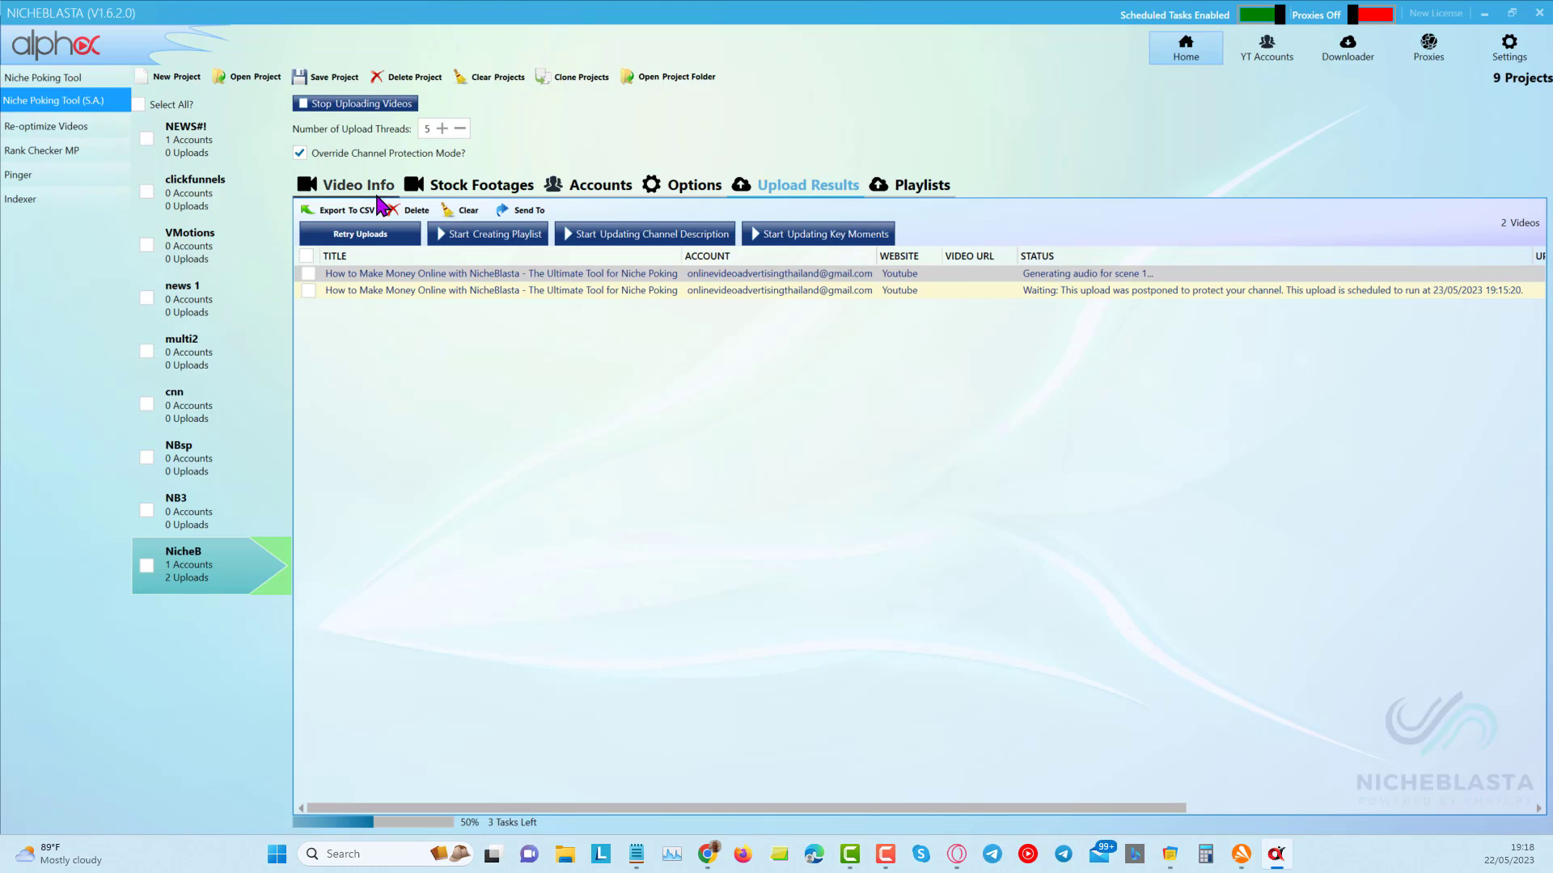
{"action": "left_click", "coordinate": [1132, 291]}
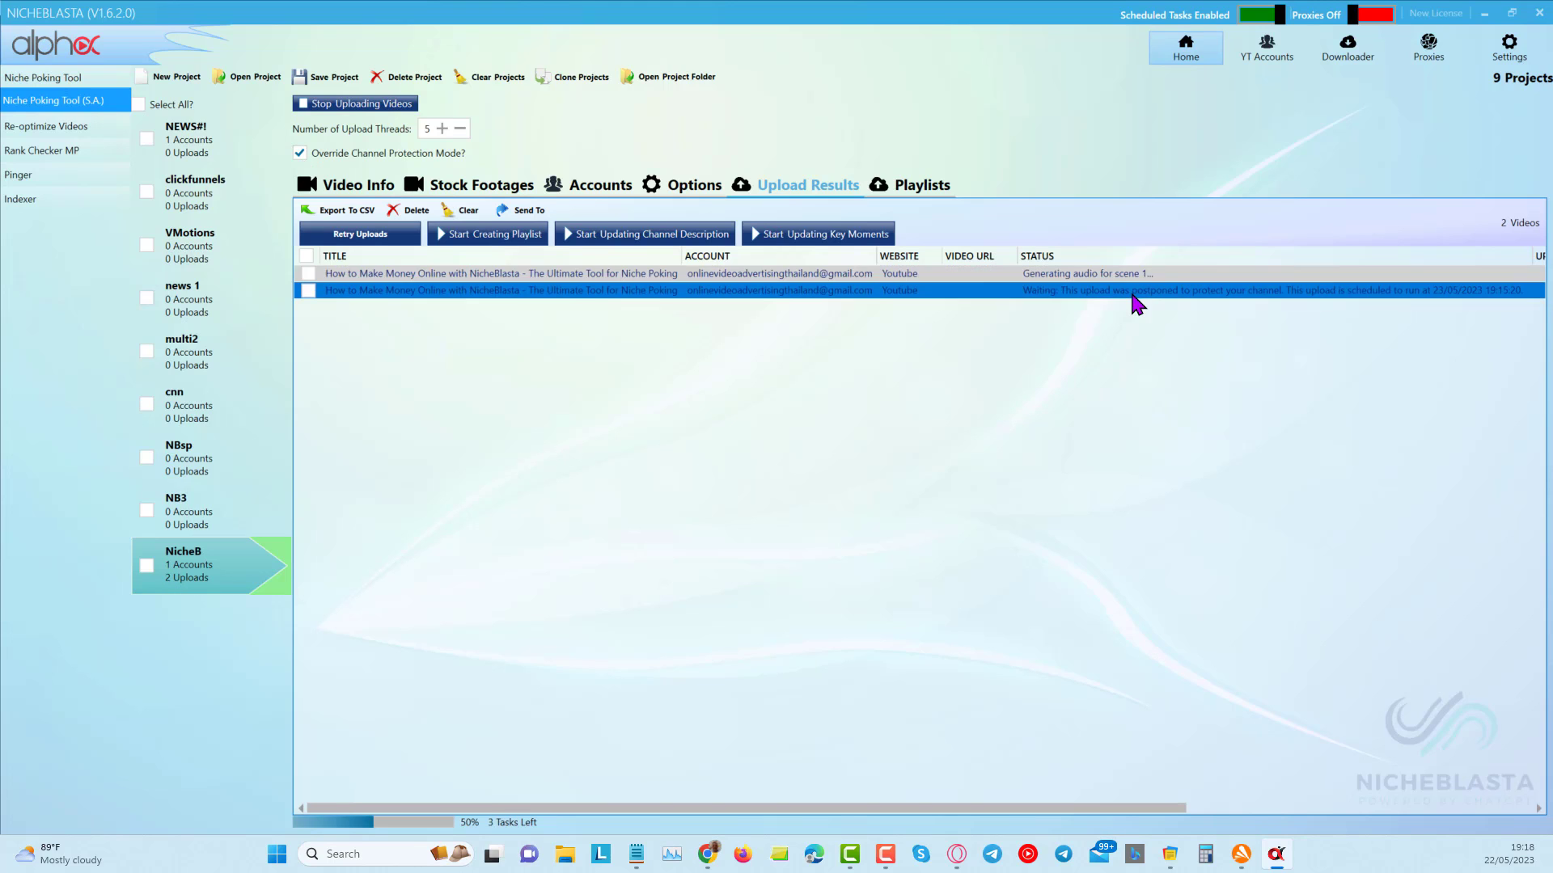
{"action": "left_click", "coordinate": [943, 276]}
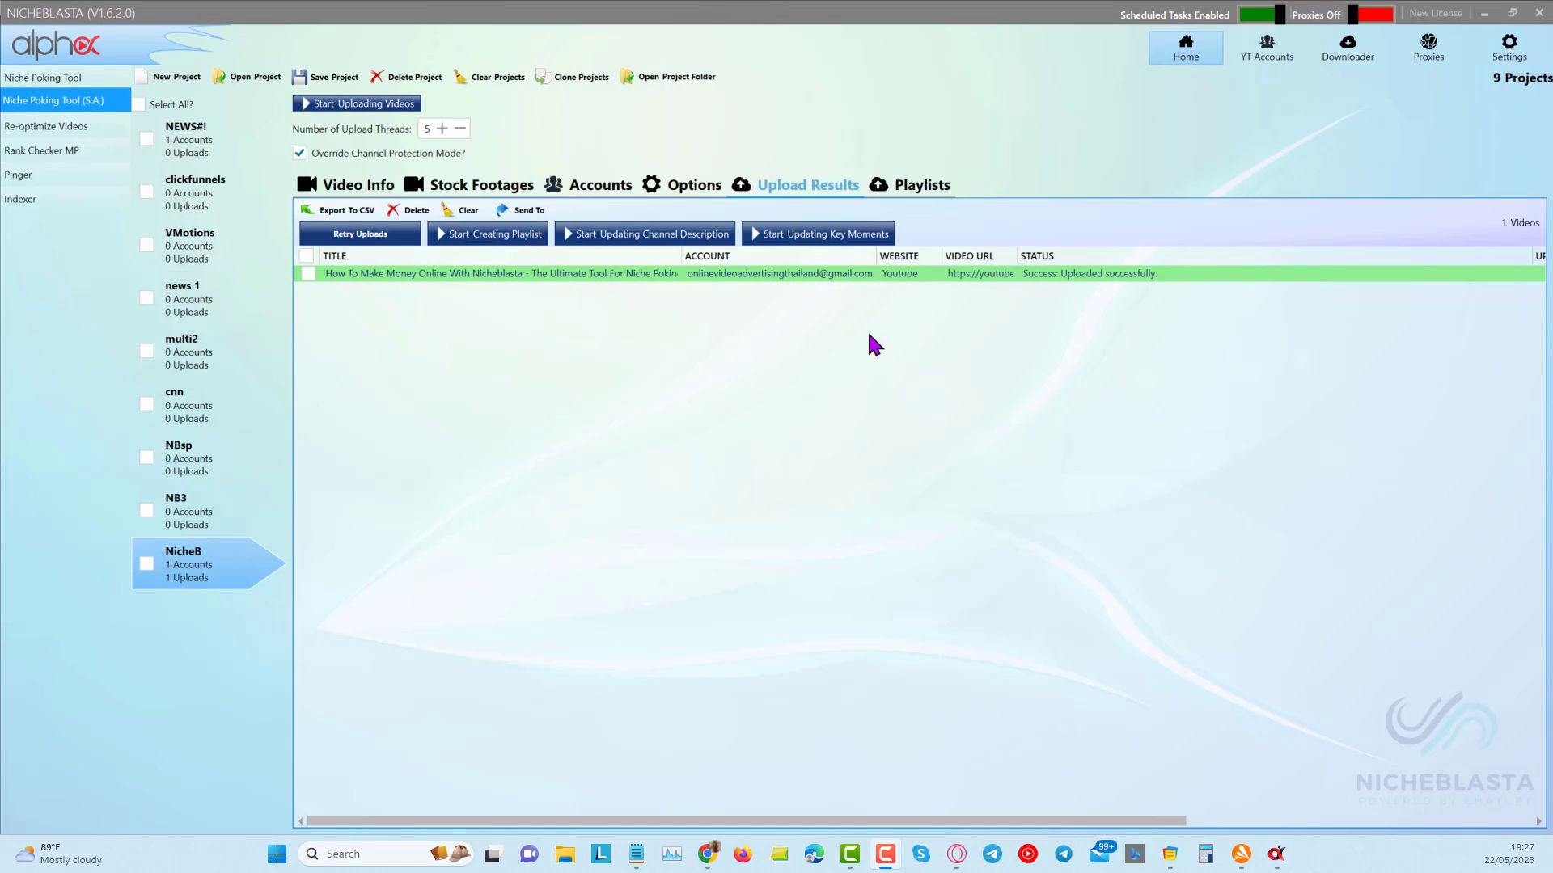
Step: Open the uploaded video's YouTube page from its URL, maximised and refreshed
{"action": "left_click", "coordinate": [825, 274]}
{"action": "left_click", "coordinate": [599, 275]}
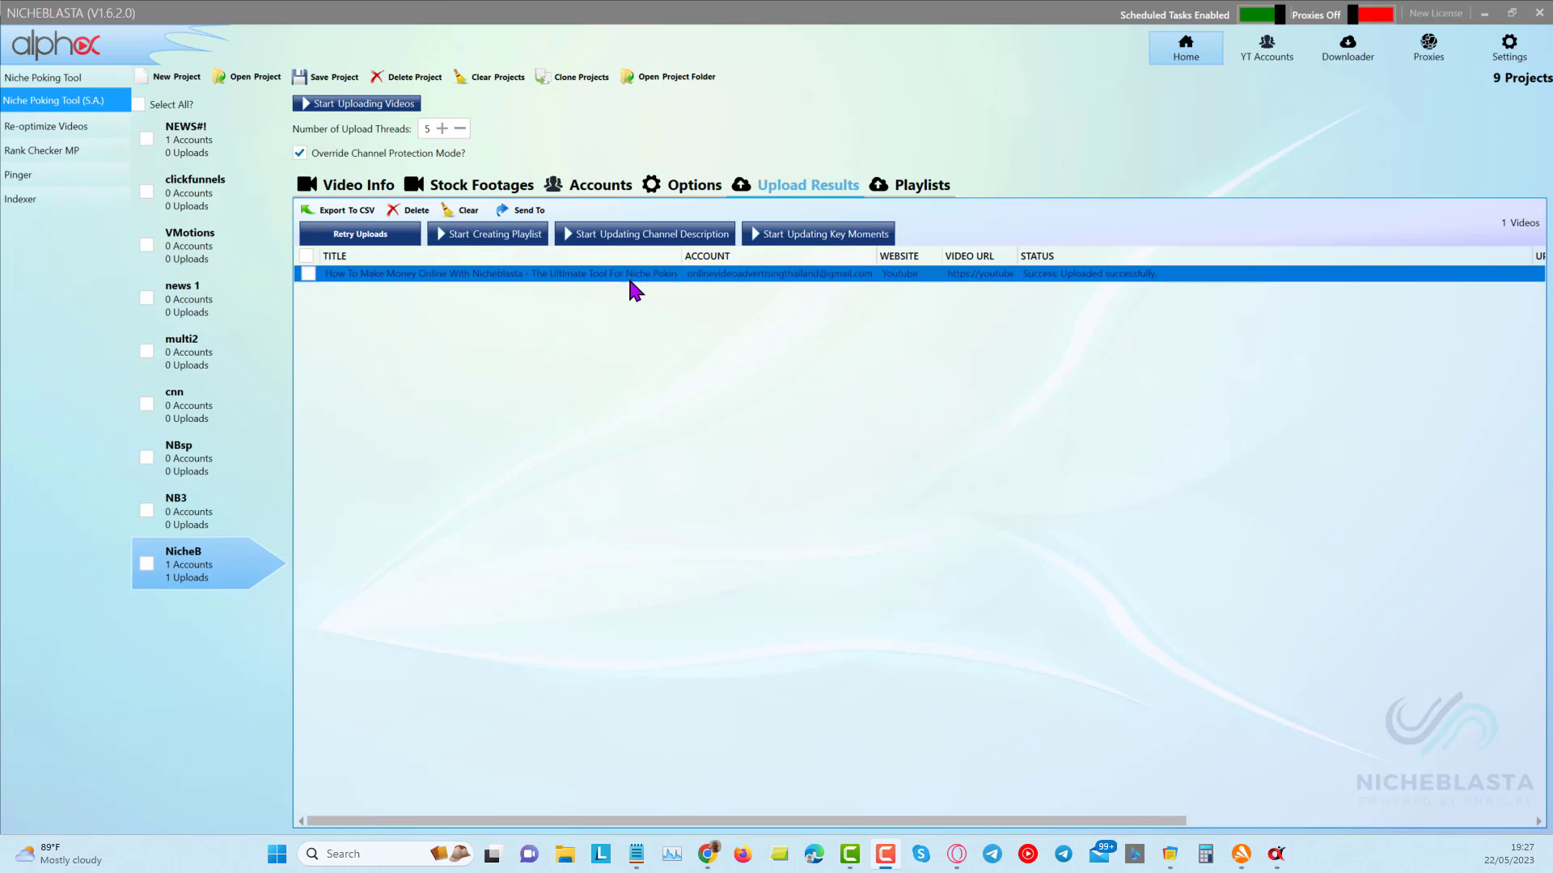
{"action": "left_click", "coordinate": [751, 275]}
{"action": "left_click", "coordinate": [847, 234]}
{"action": "left_click", "coordinate": [960, 281]}
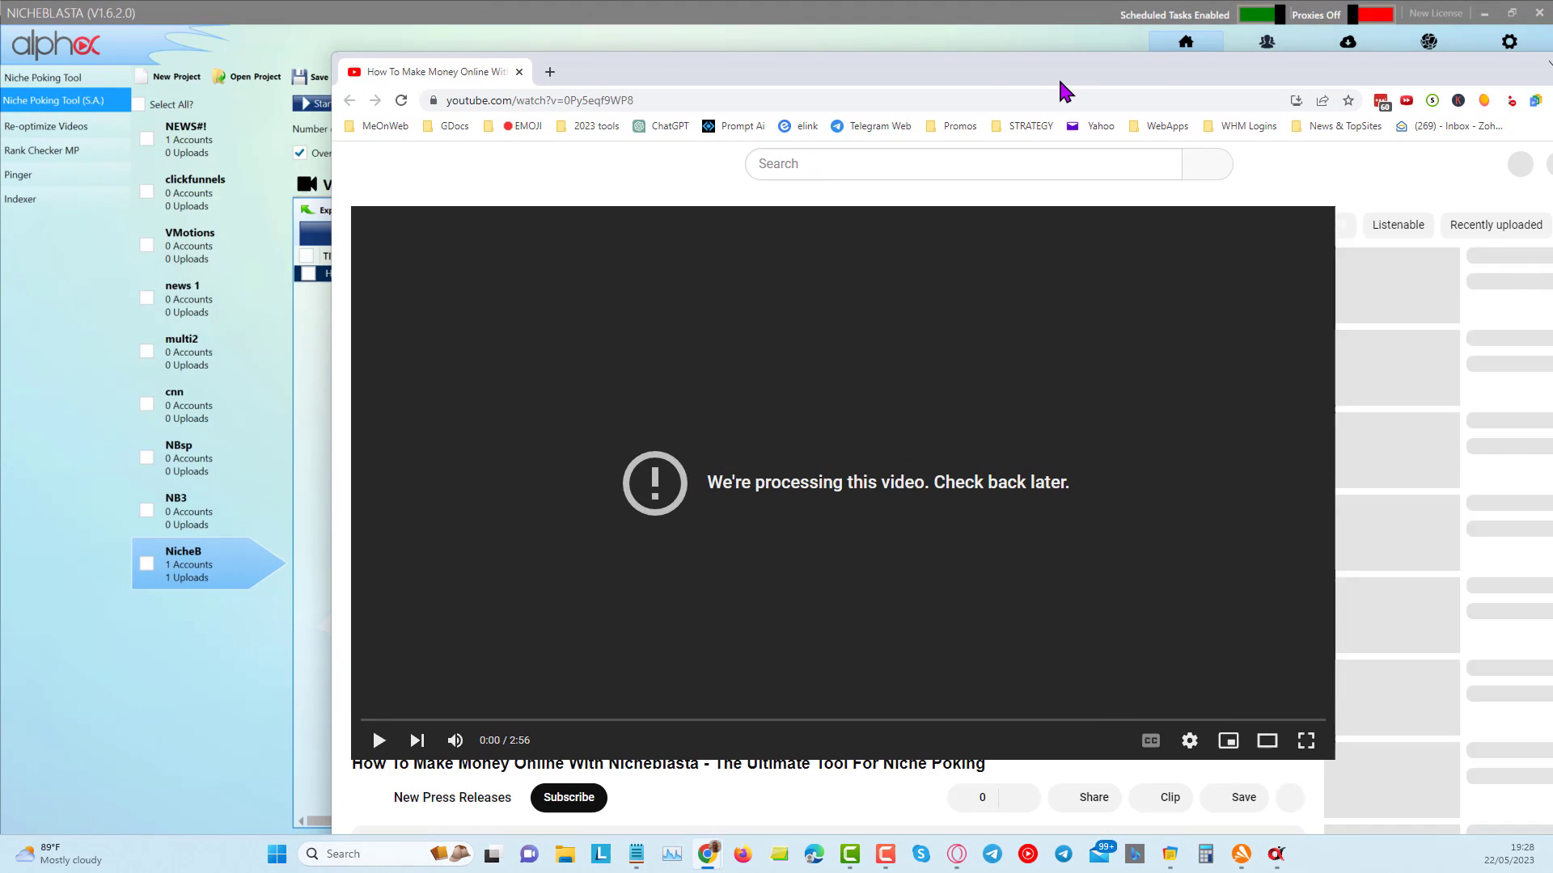
{"action": "double_click", "coordinate": [1059, 81]}
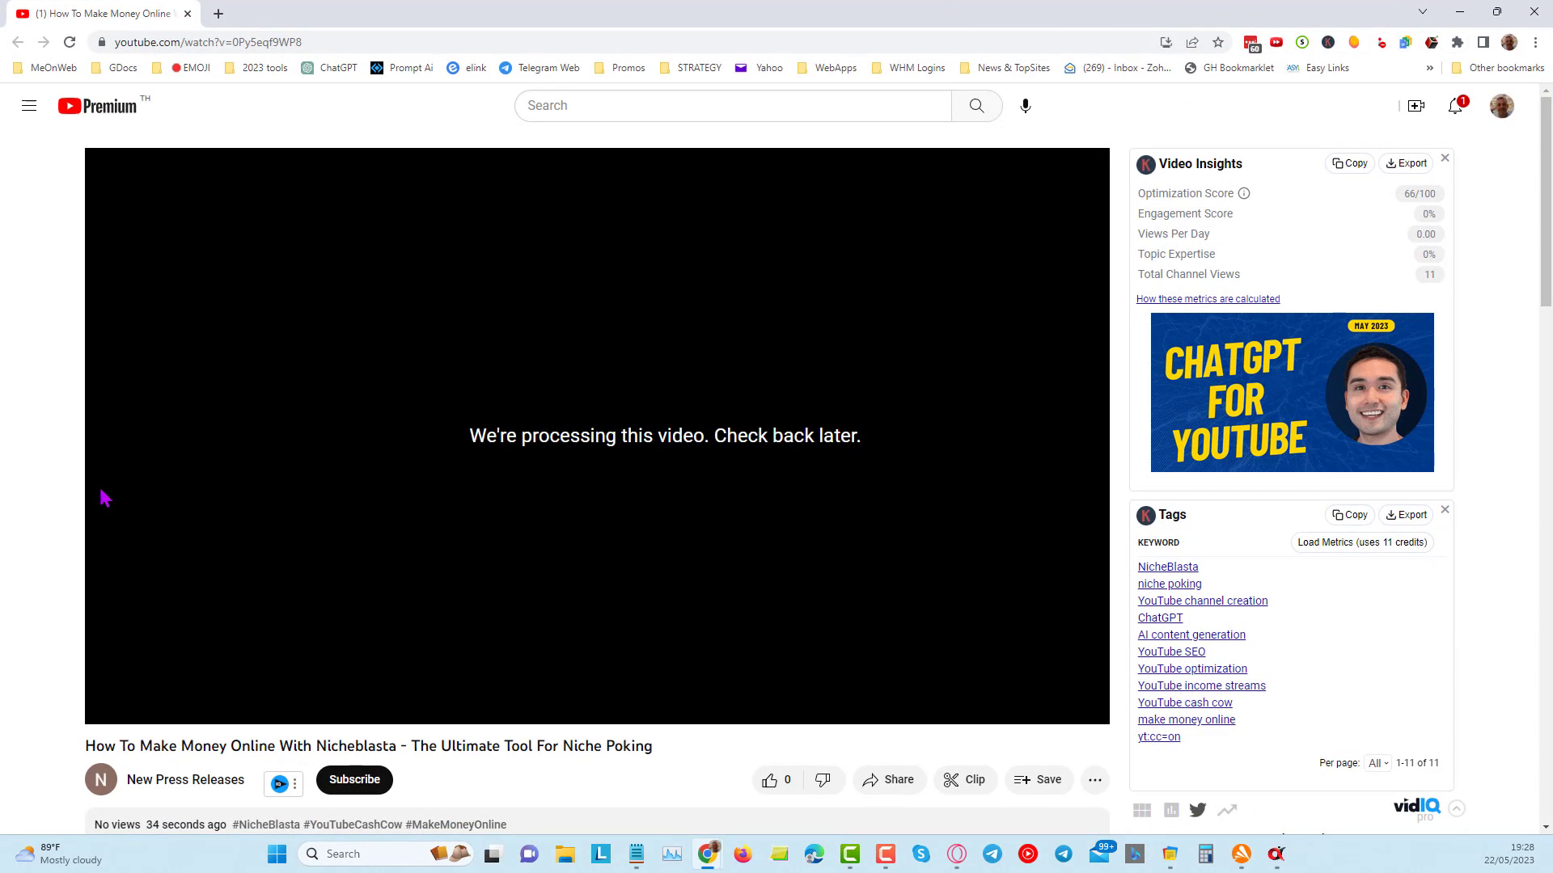
{"action": "left_click", "coordinate": [77, 45]}
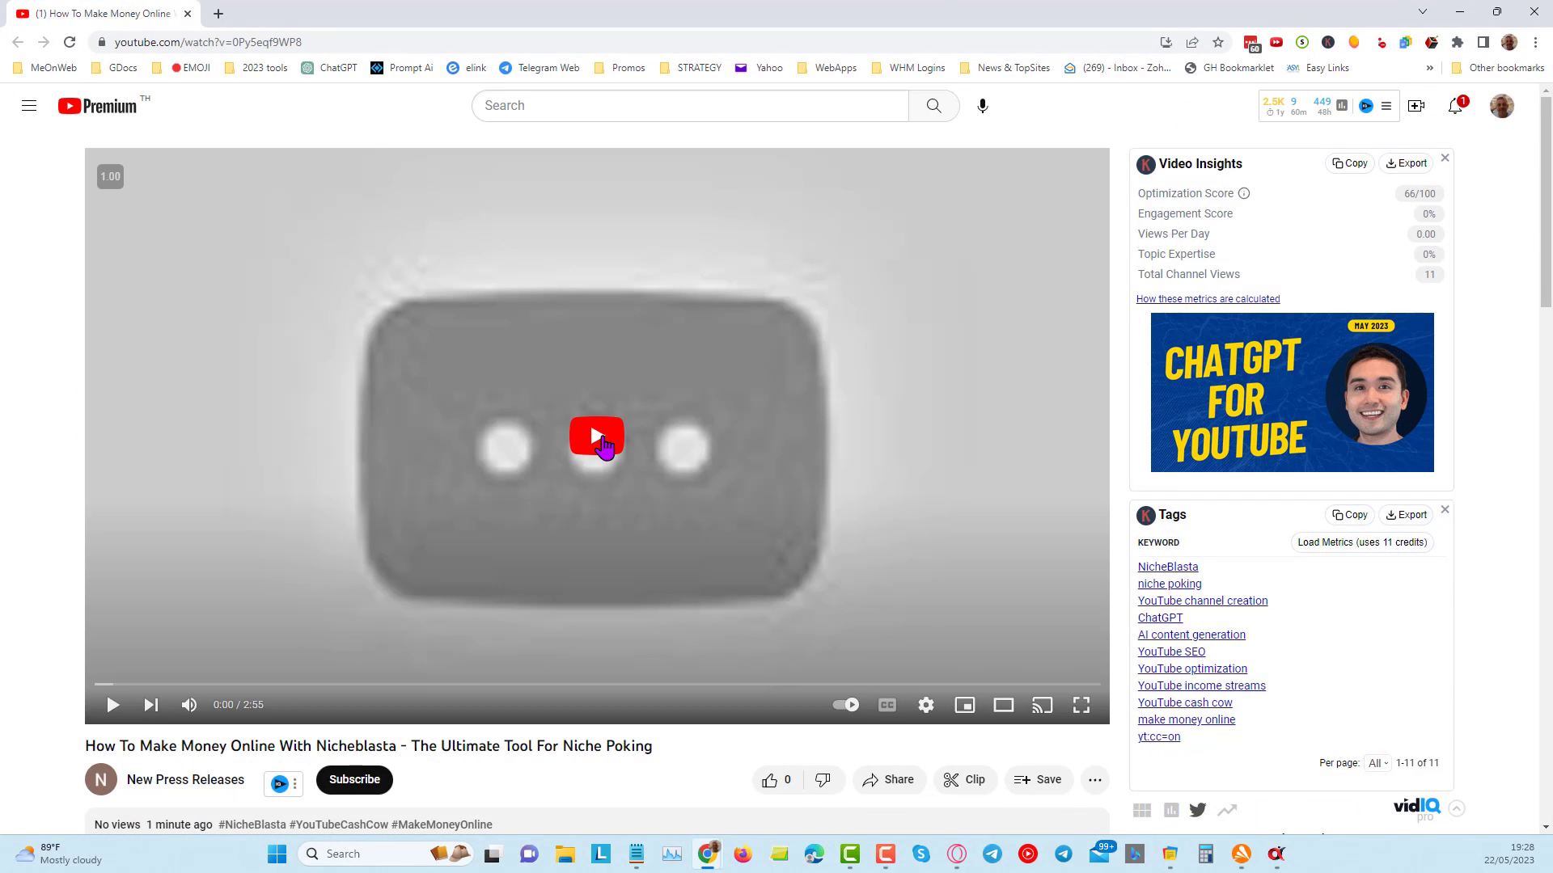
Step: Play the 2:55 video and seek to 1:05, 2:06, 1:42 and 1:24
{"action": "left_click", "coordinate": [602, 441]}
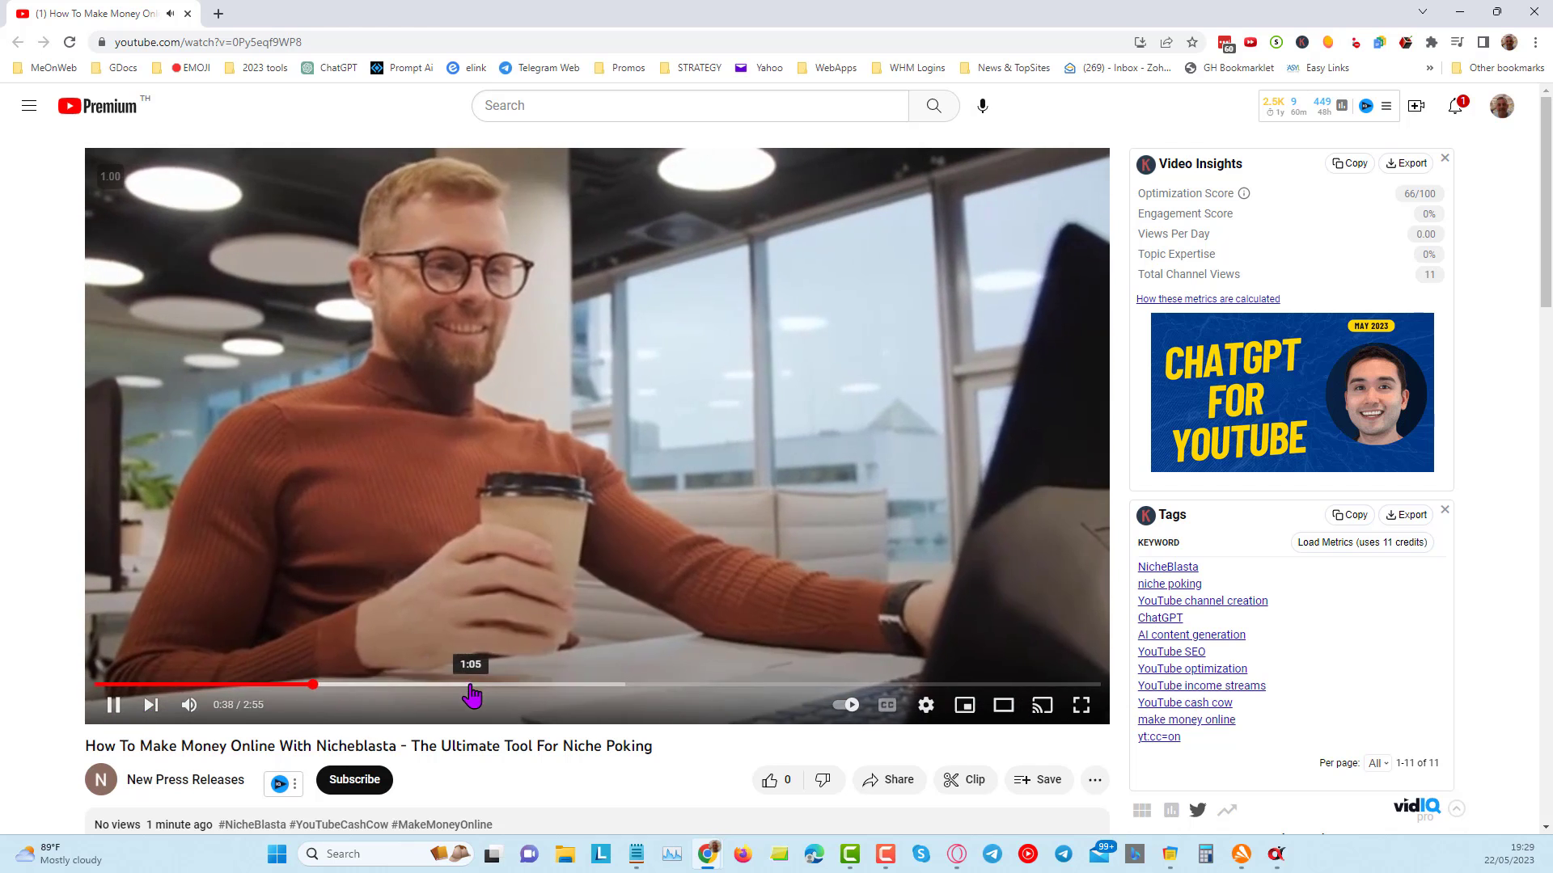
{"action": "left_click", "coordinate": [471, 688]}
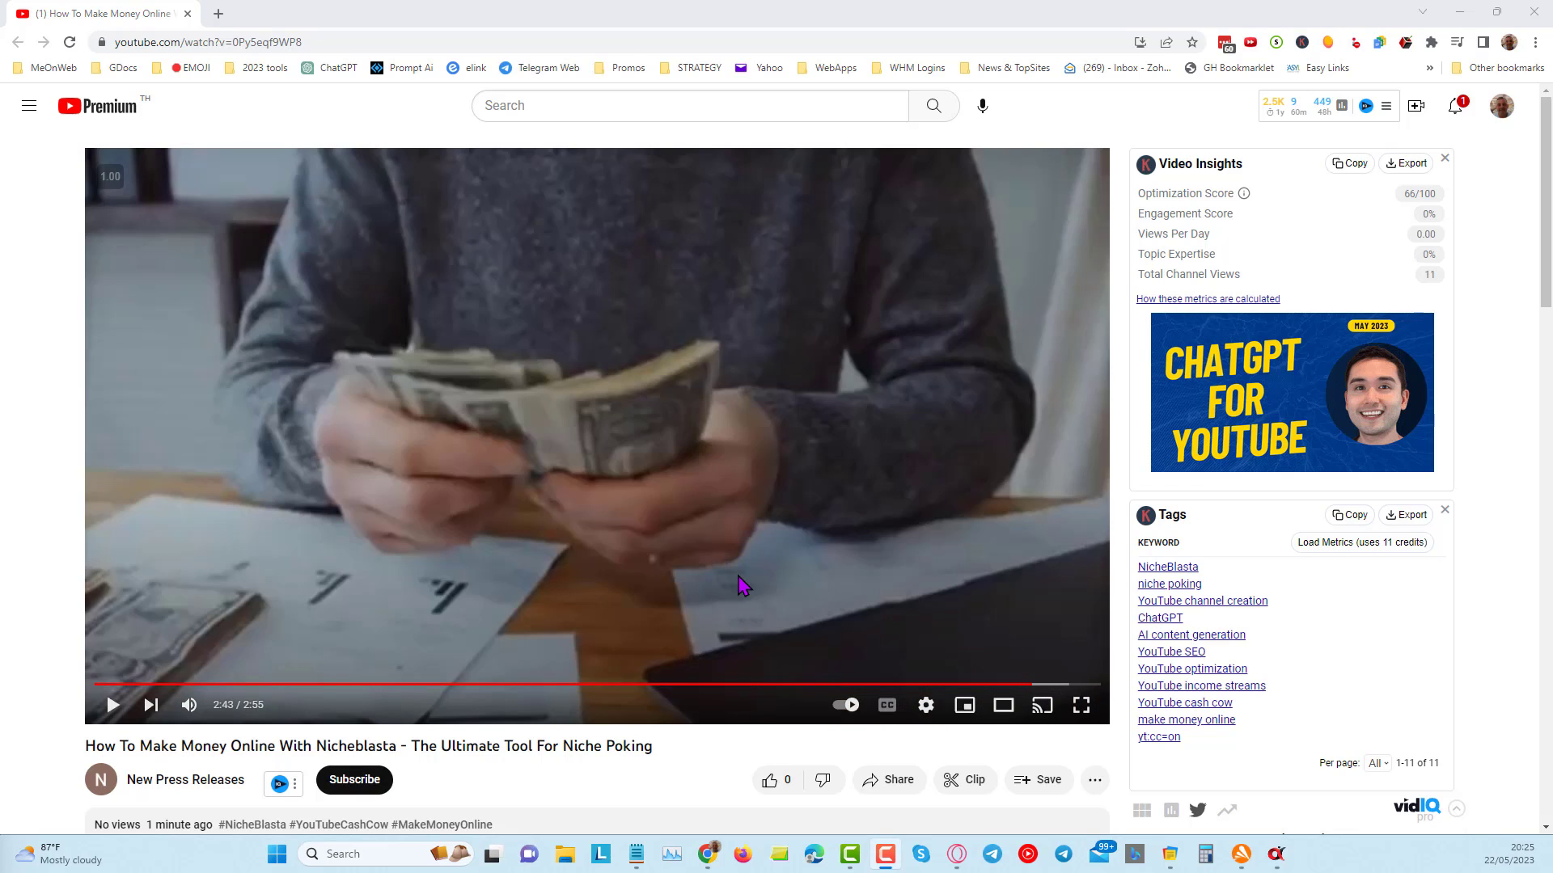
{"action": "left_click", "coordinate": [1034, 687]}
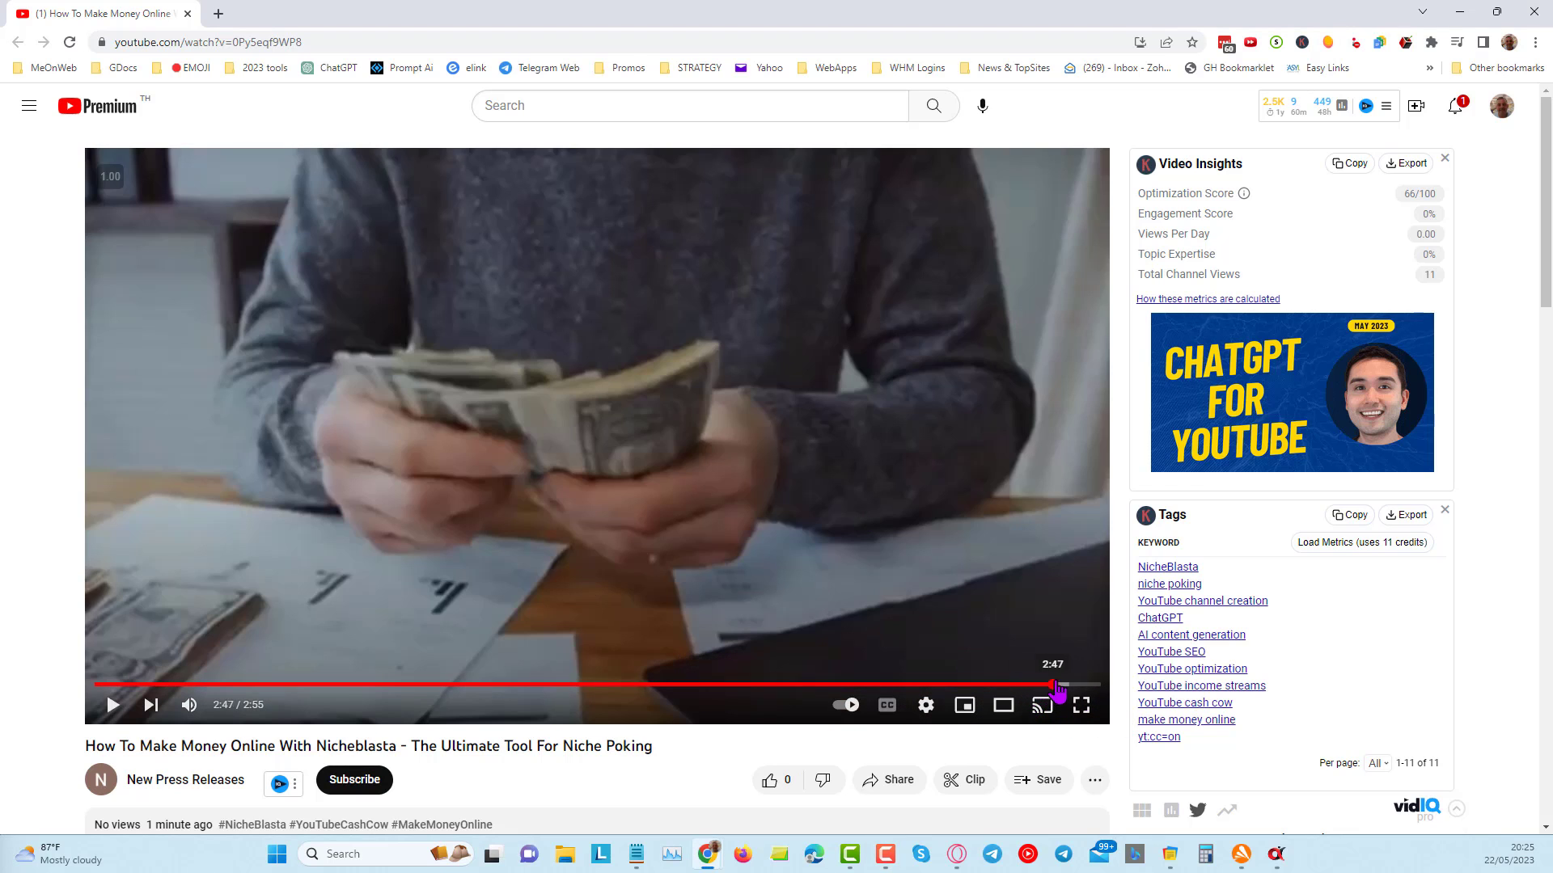
{"action": "left_click", "coordinate": [814, 686]}
{"action": "left_click", "coordinate": [682, 686]}
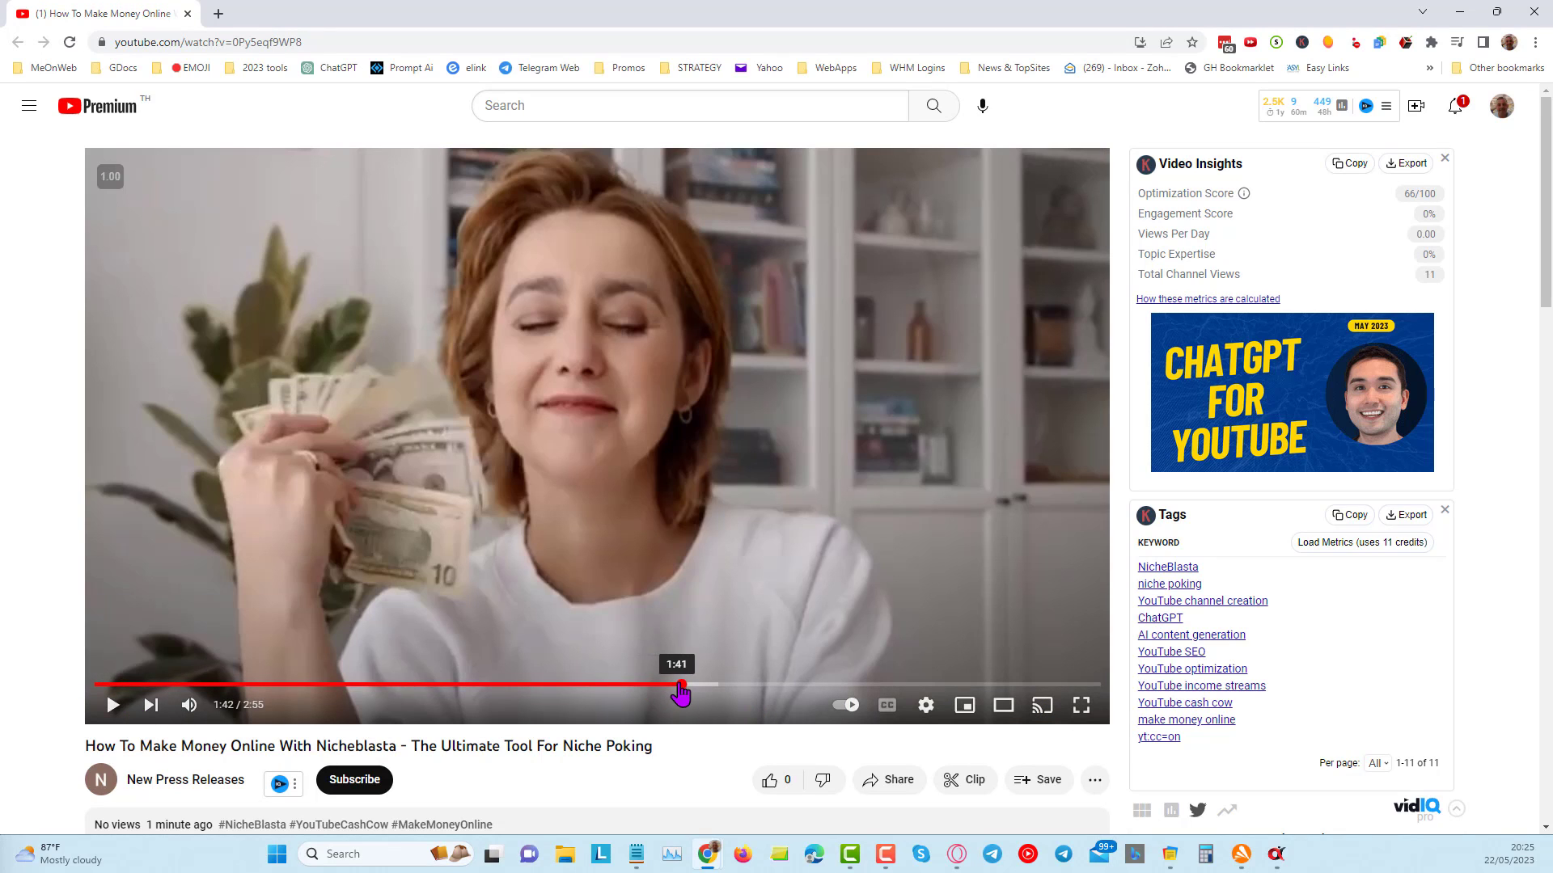
{"action": "left_click", "coordinate": [579, 688]}
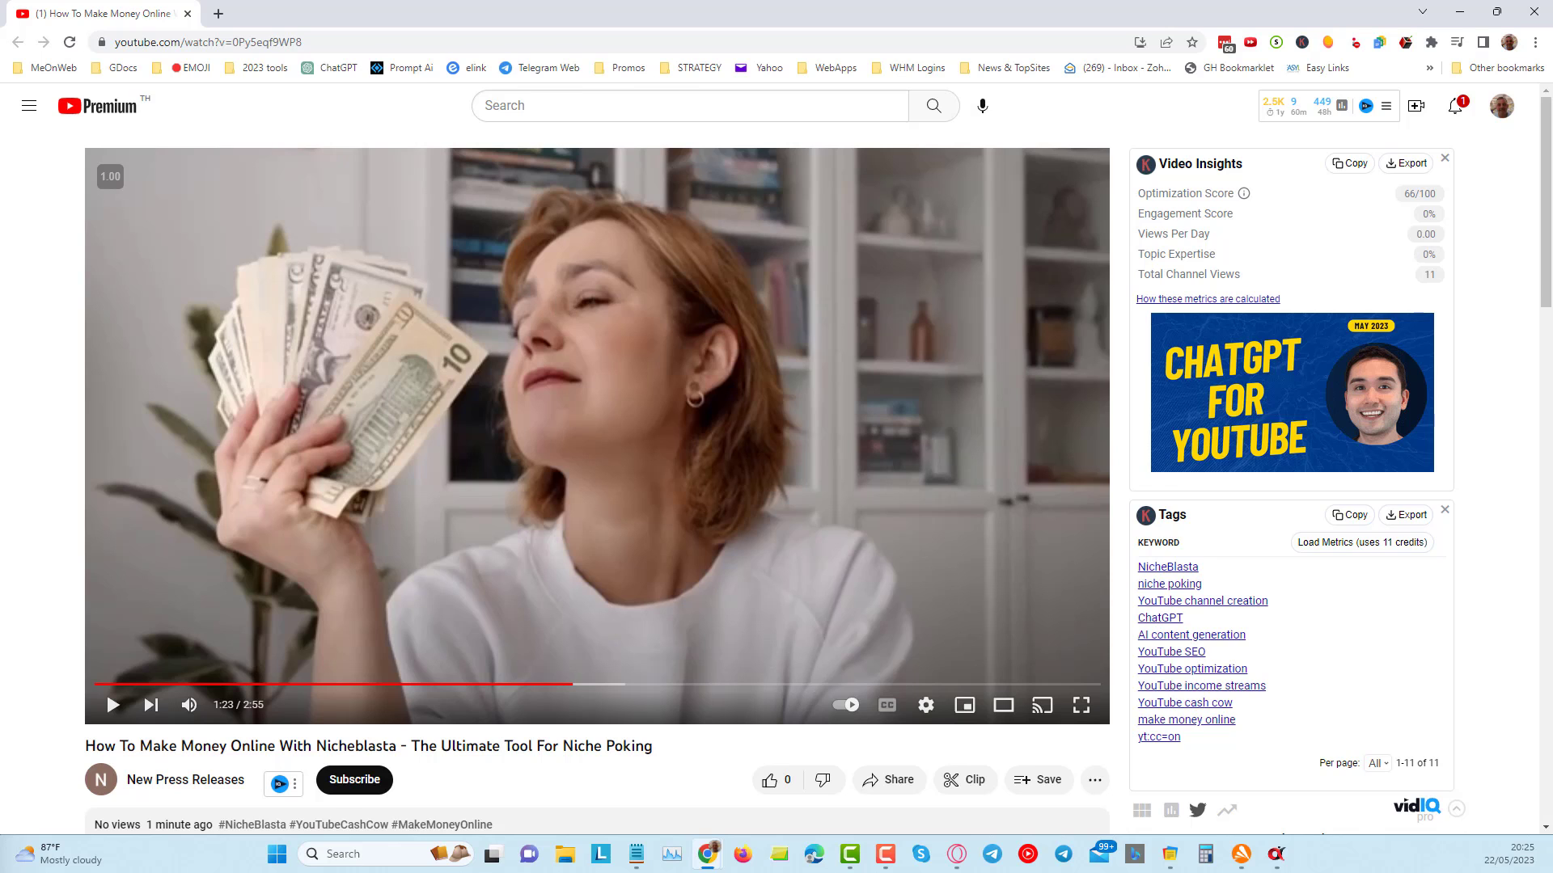
Step: Run Start Updating Key Moments on the ticked upload, confirm completion, and open its link
{"action": "key", "text": "alt+Tab"}
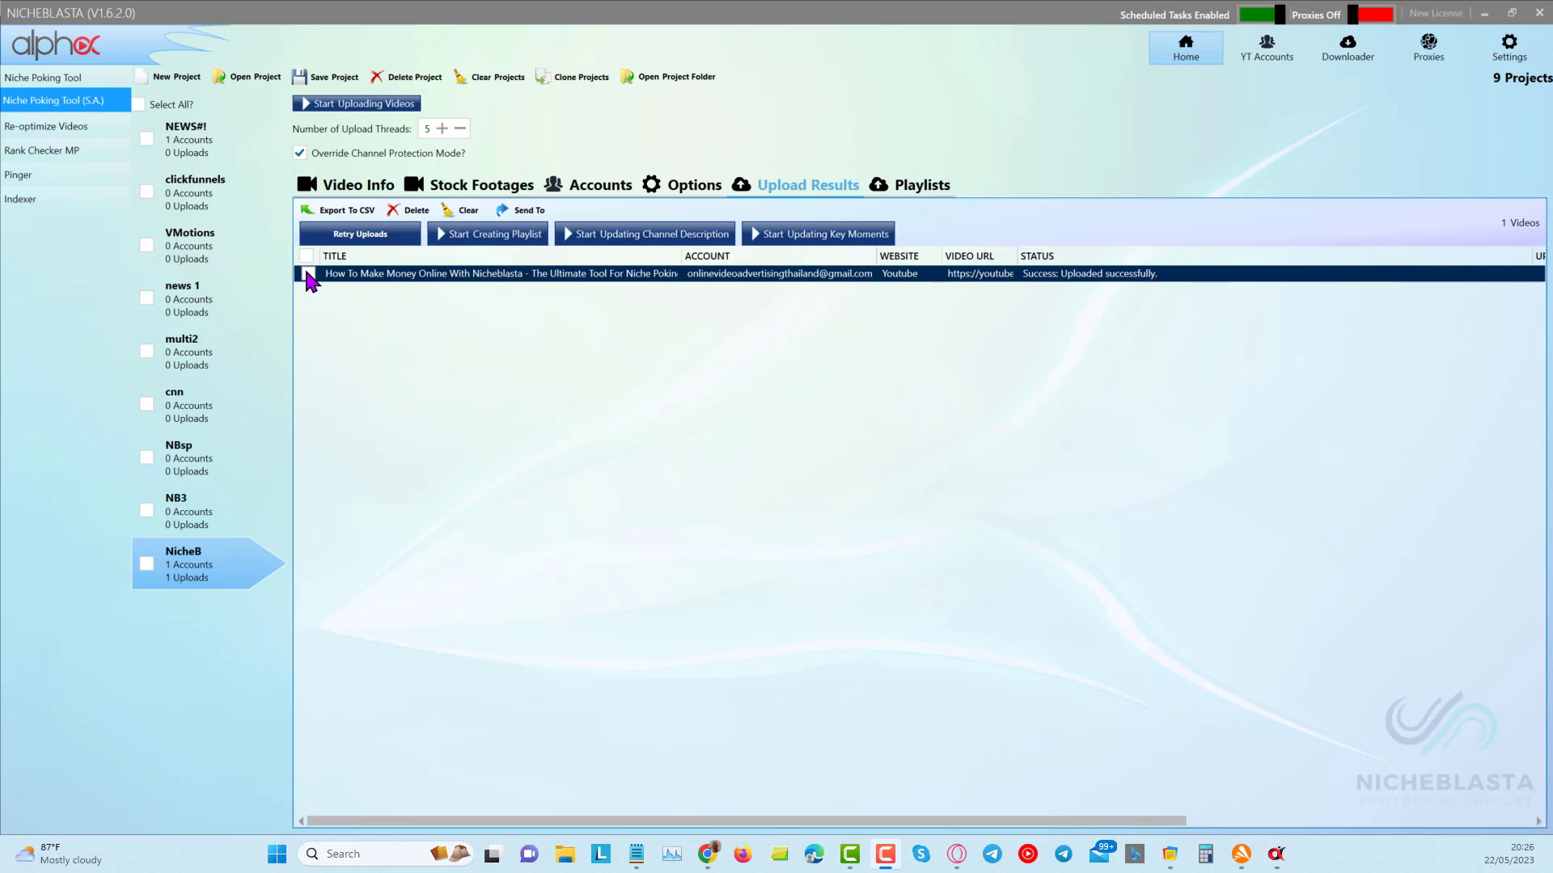
{"action": "left_click", "coordinate": [308, 273]}
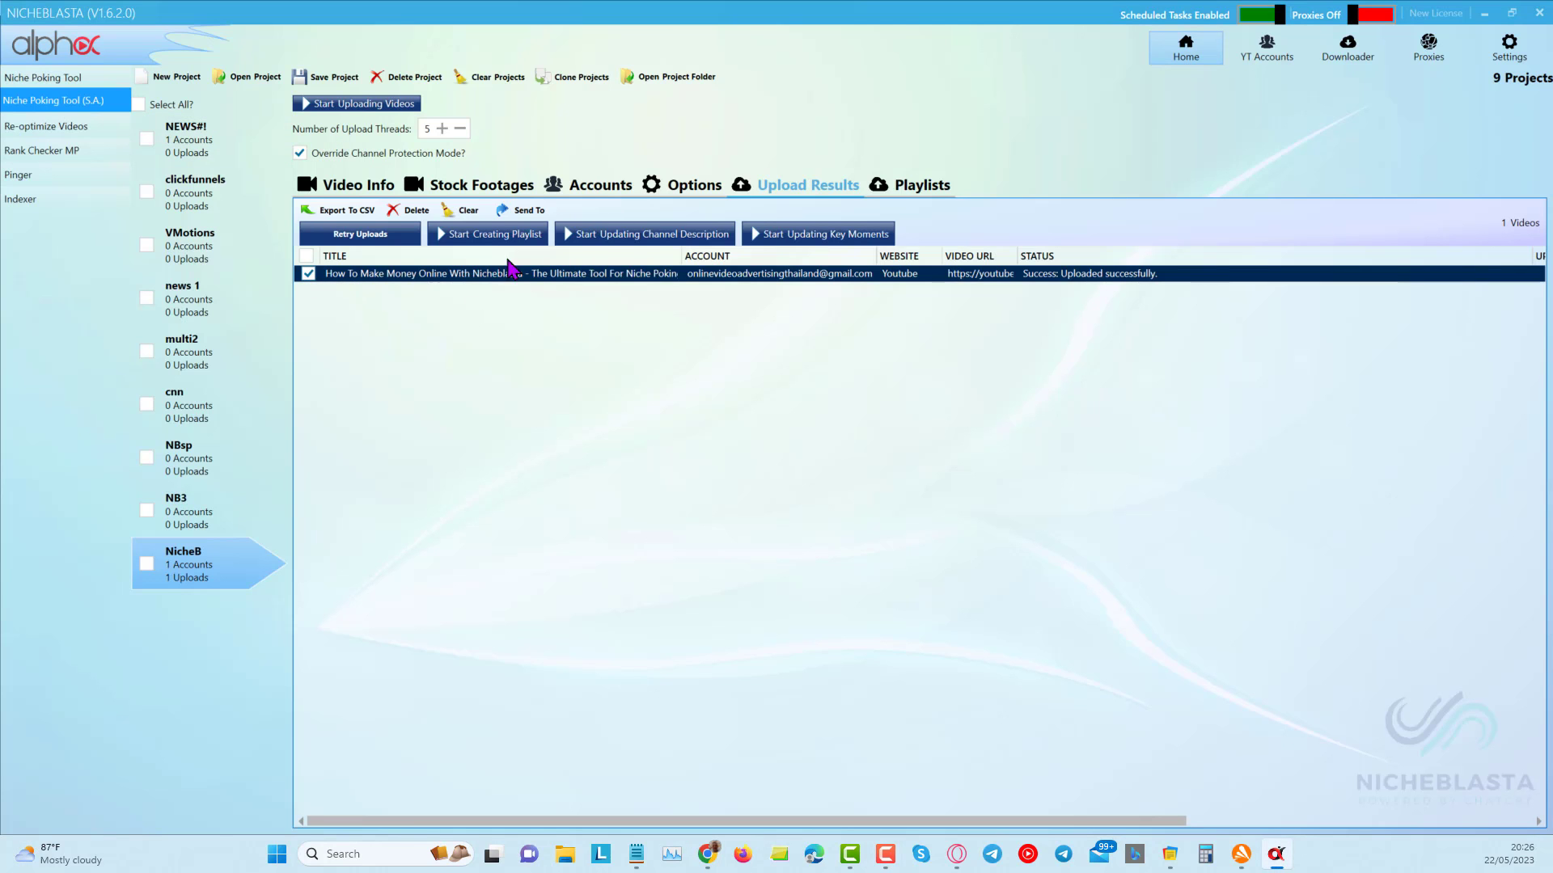
{"action": "left_click", "coordinate": [802, 242]}
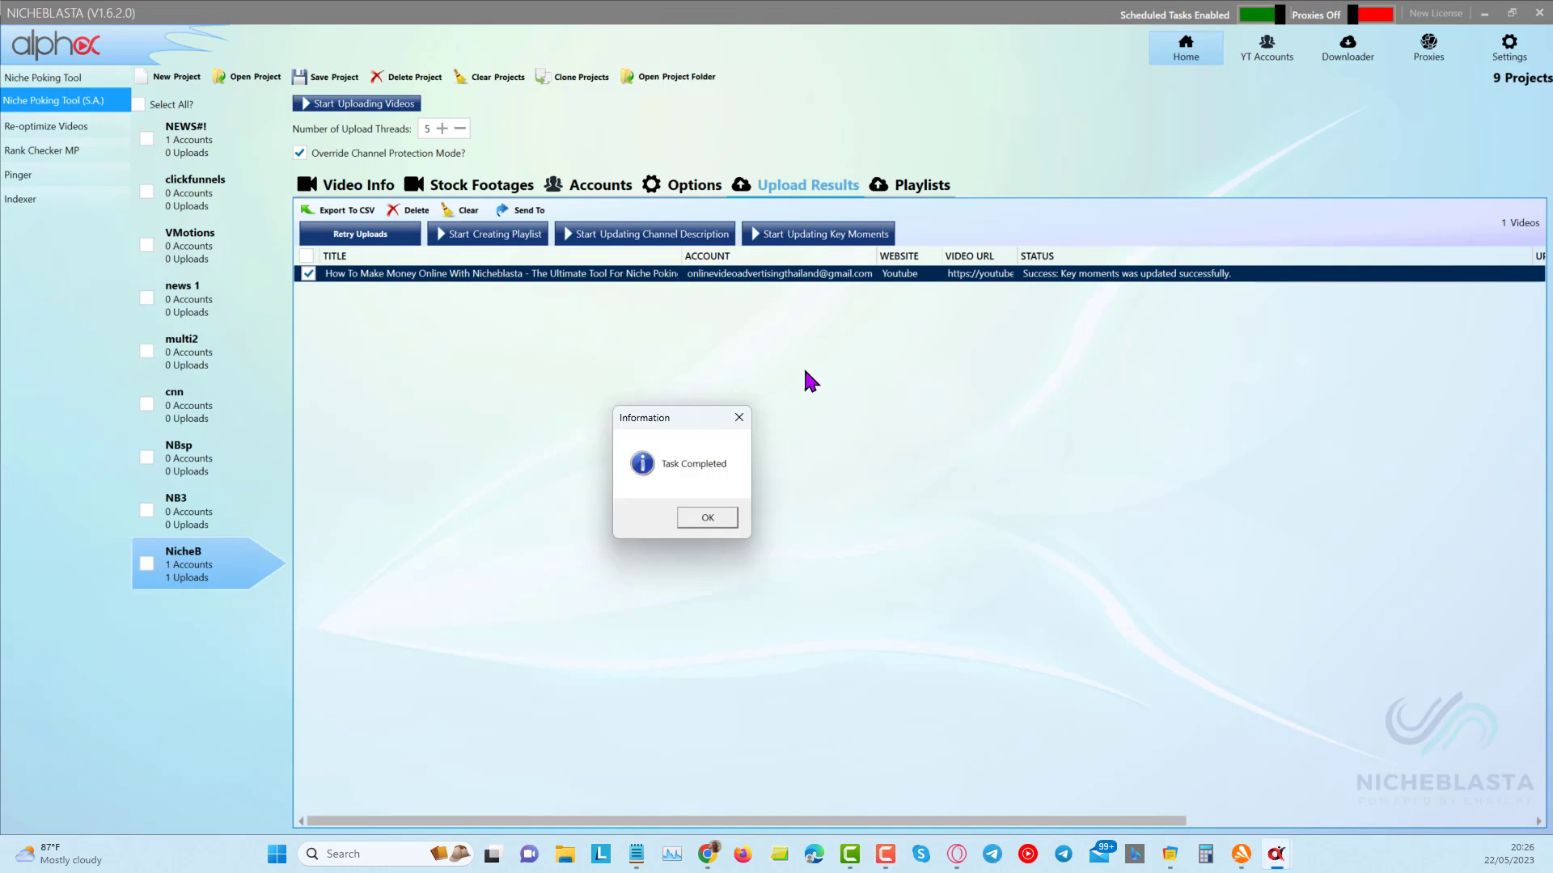
{"action": "left_click", "coordinate": [965, 428]}
{"action": "double_click", "coordinate": [992, 275]}
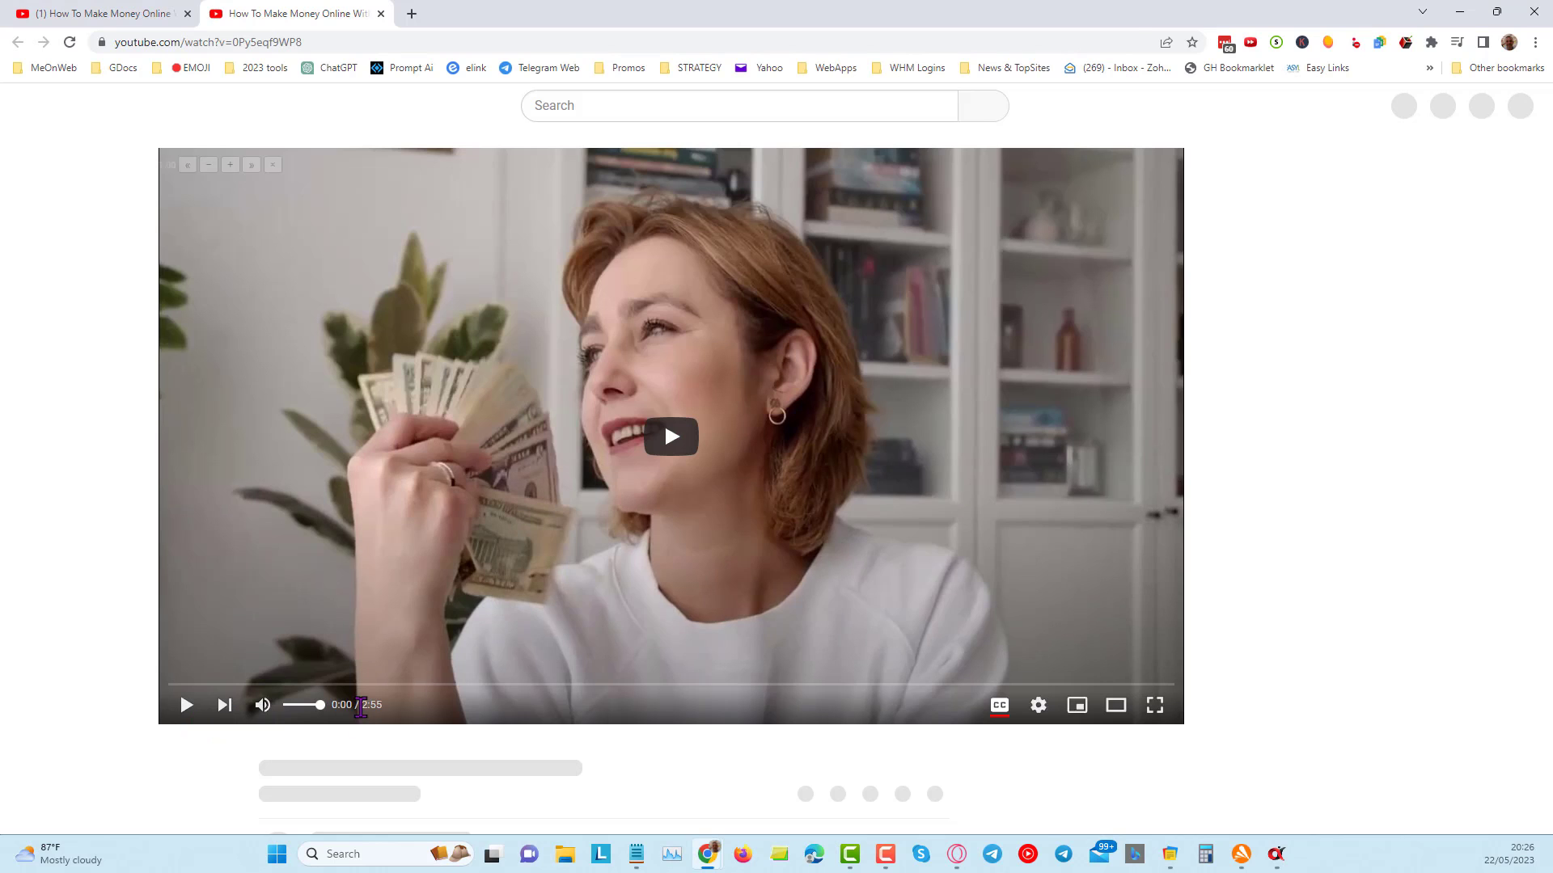
Step: Expand the description and review its Key Moments timestamps from 00:00:00 to 00:02:46
{"action": "scroll", "coordinate": [794, 722], "scroll_direction": "down", "scroll_amount": 2}
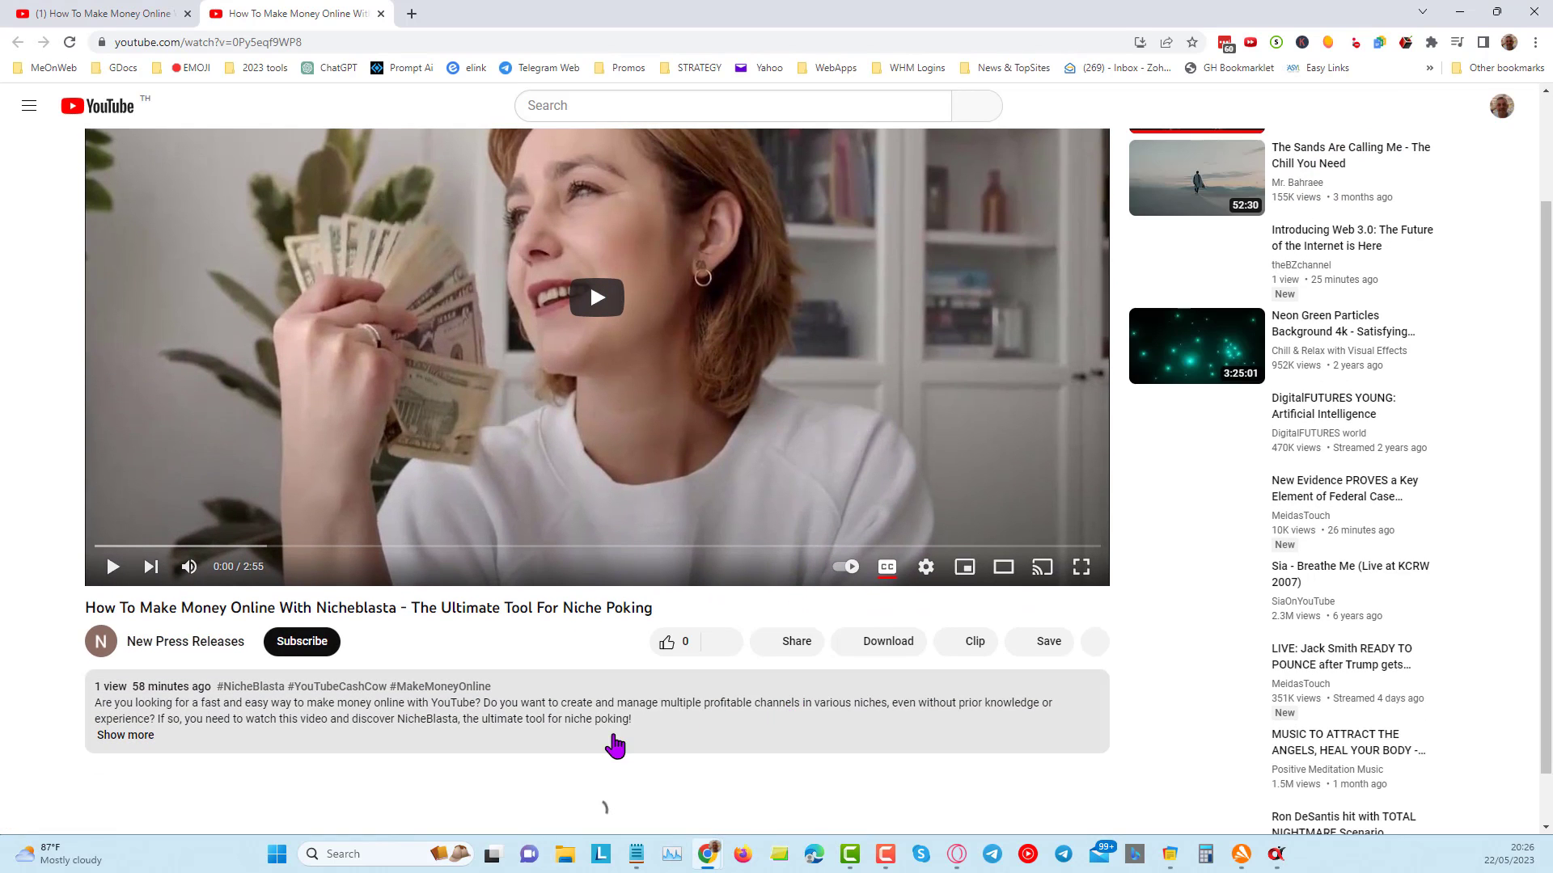
{"action": "left_click", "coordinate": [128, 737]}
{"action": "scroll", "coordinate": [748, 624], "scroll_direction": "down", "scroll_amount": 4}
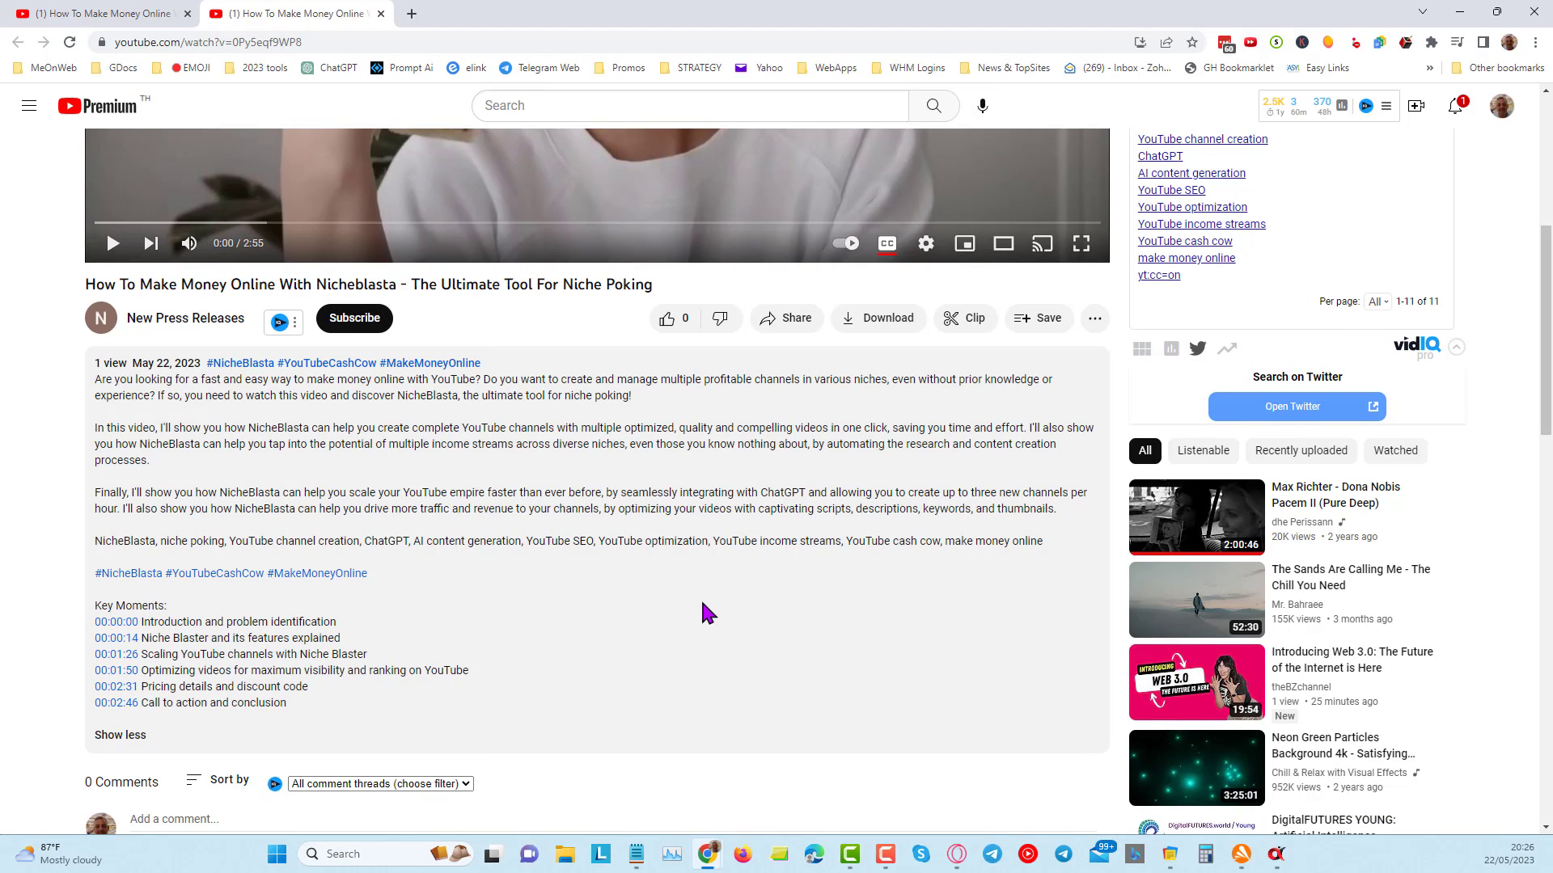
{"action": "scroll", "coordinate": [702, 611], "scroll_direction": "up", "scroll_amount": 3}
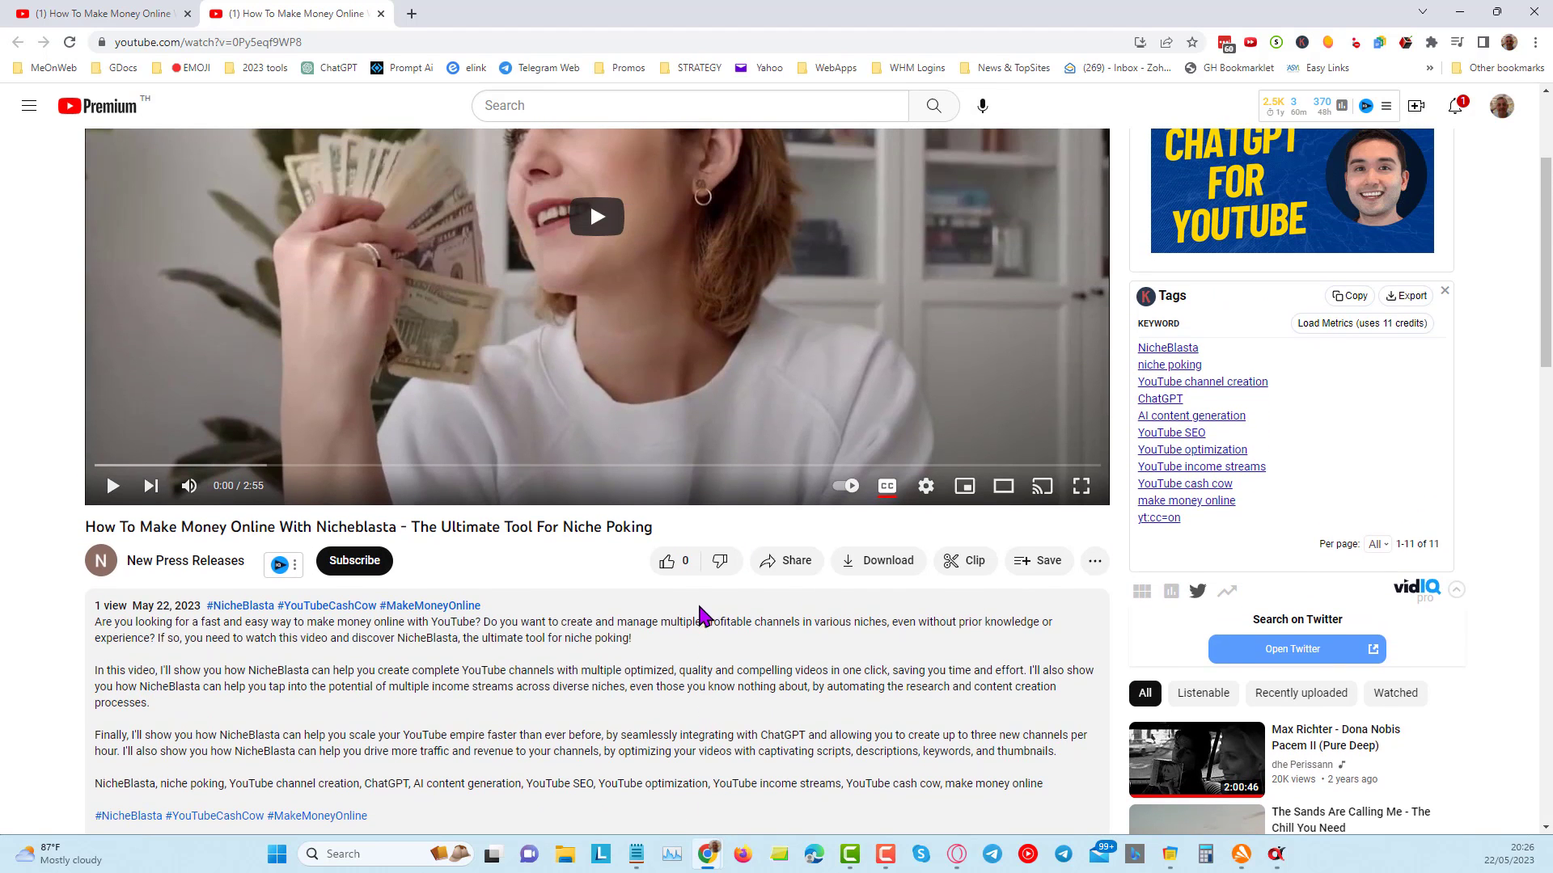
{"action": "scroll", "coordinate": [702, 615], "scroll_direction": "up", "scroll_amount": 3}
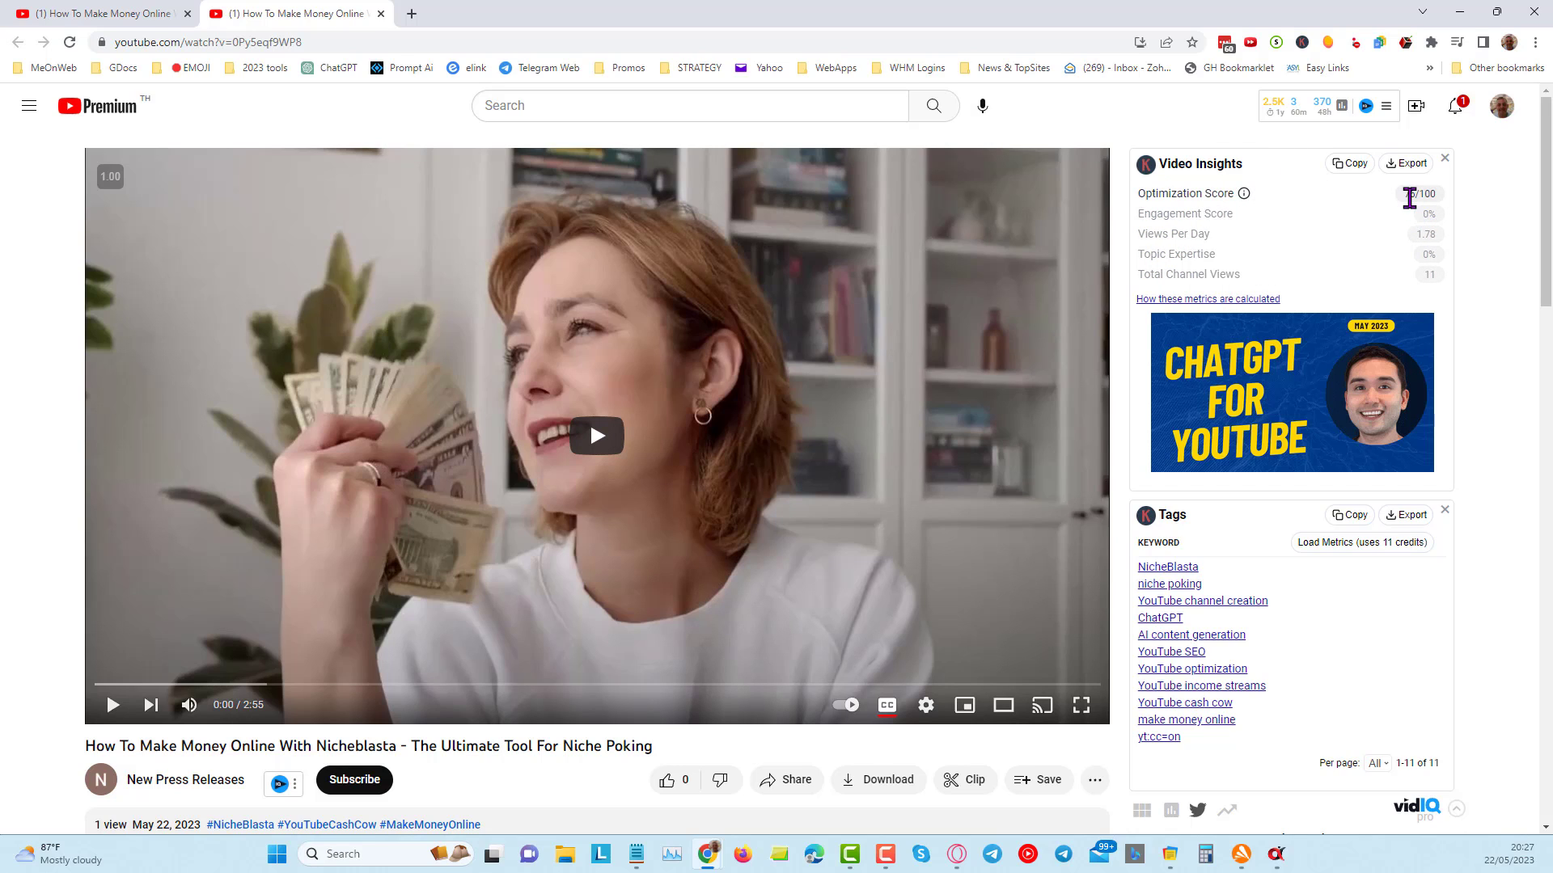
{"action": "mouse_move", "coordinate": [1244, 196]}
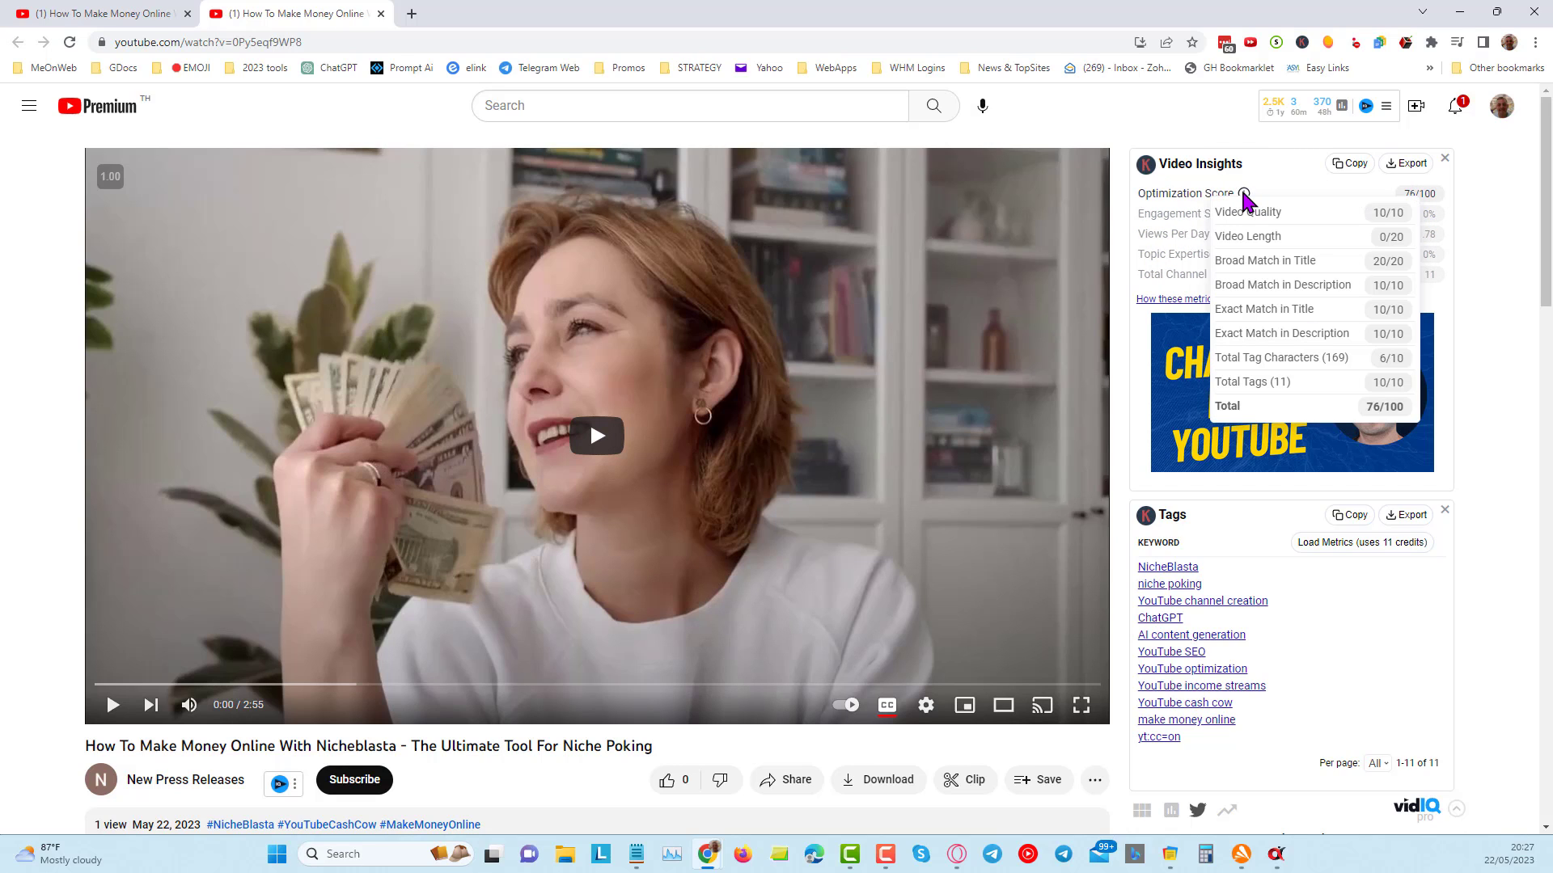